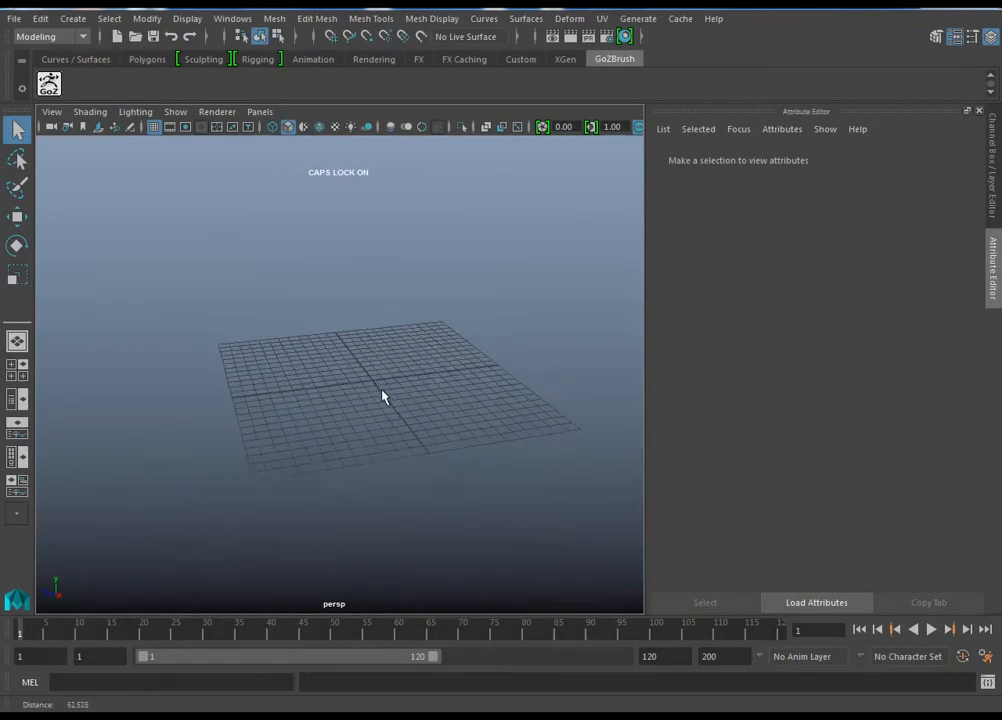
Step: Create a polygon plane at the origin and scale it up into a wide rectangle
left_click(66, 20)
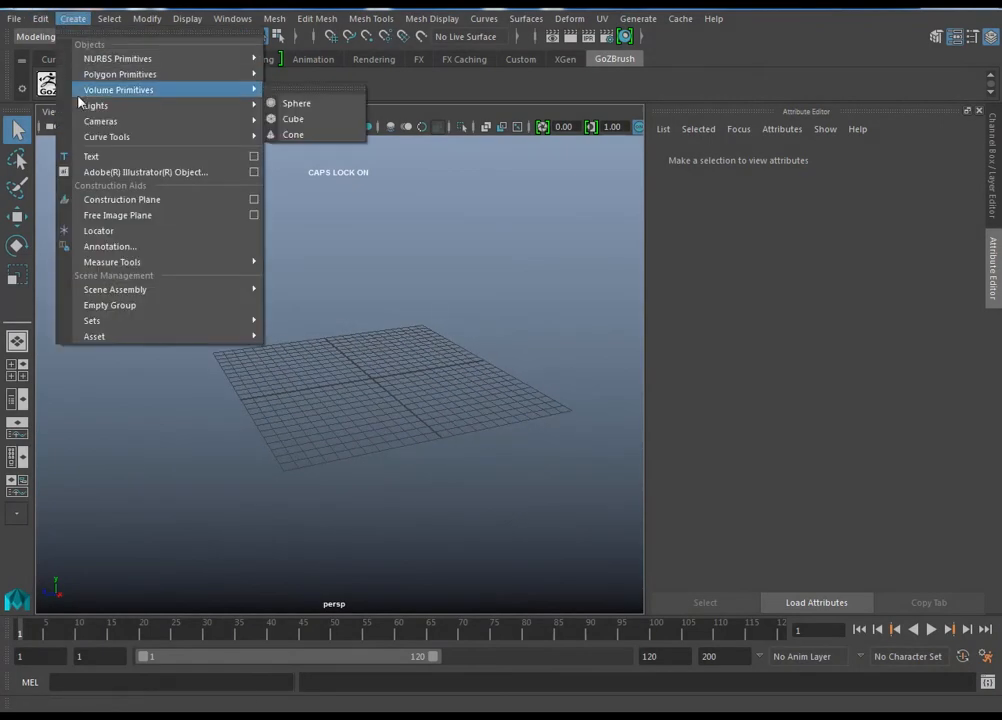
mouse_move(90, 74)
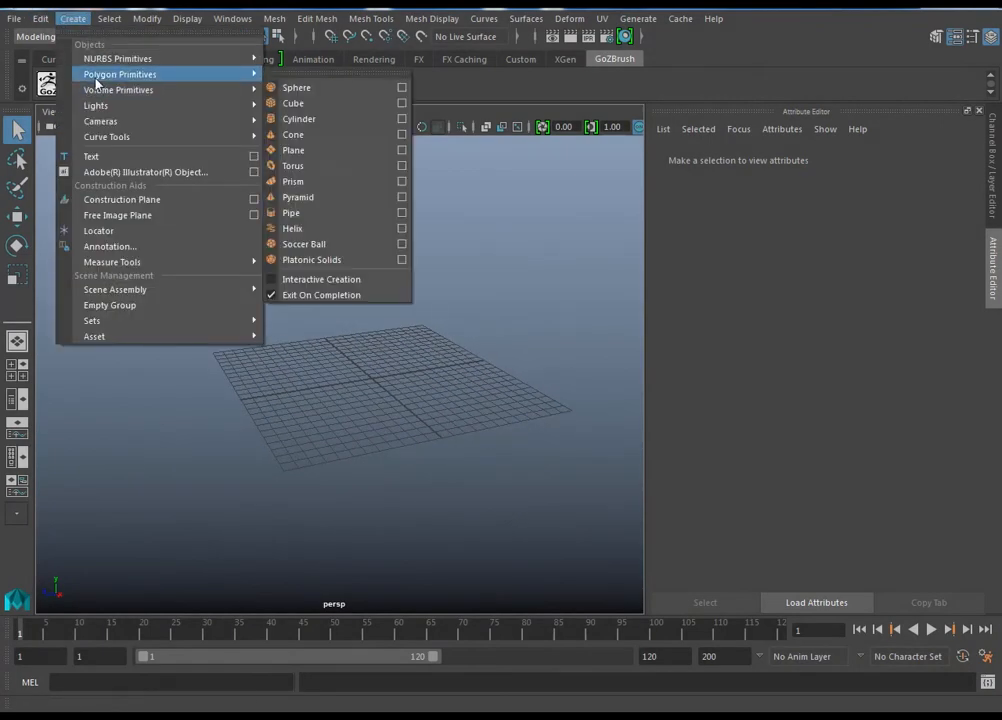
left_click(308, 152)
left_click_drag(432, 358, 445, 403, "alt")
scroll(448, 463, "up", 3)
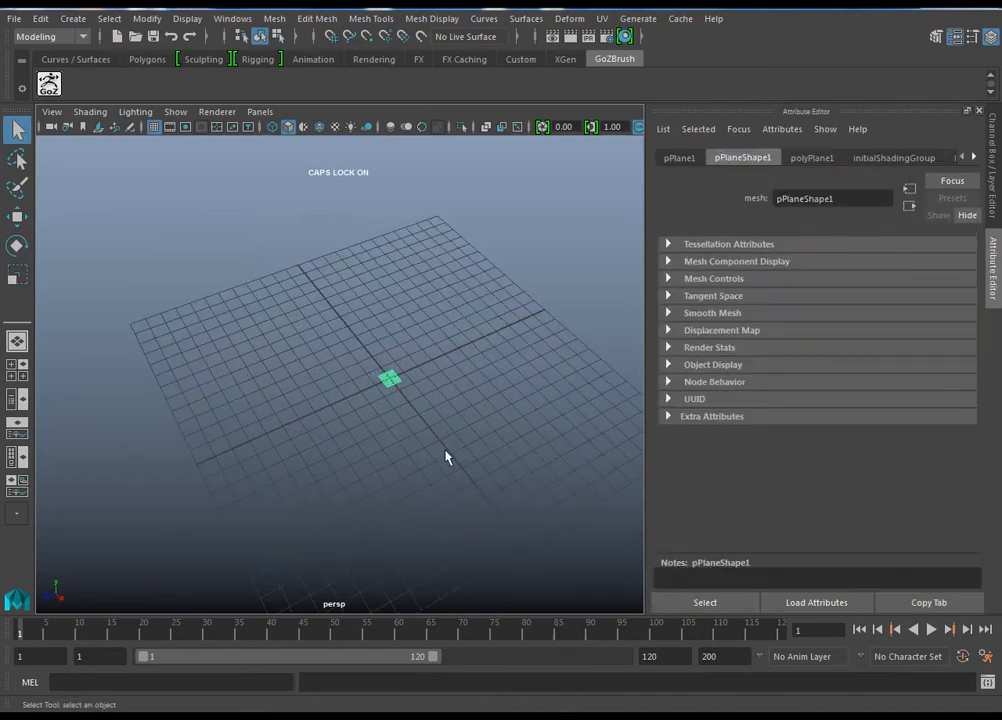
key("r")
left_click_drag(388, 379, 558, 367)
left_click_drag(434, 430, 470, 461)
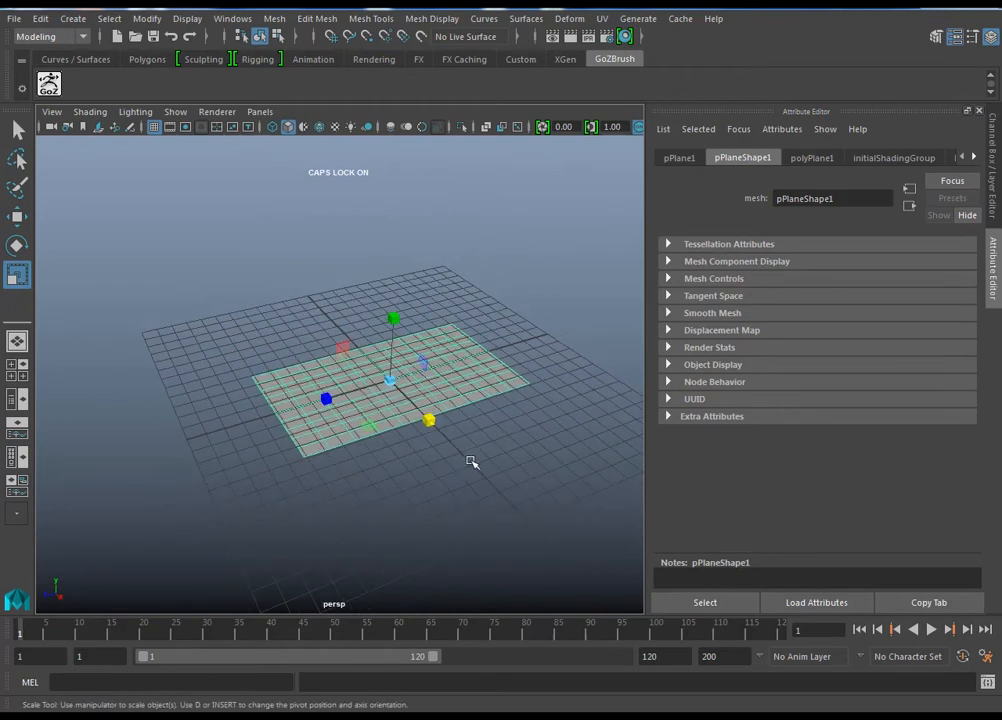
Step: Rotate the plane -90 degrees about Z so it stands upright, and enlarge it to about 5.9 in X and 7.8 in Z
key("e")
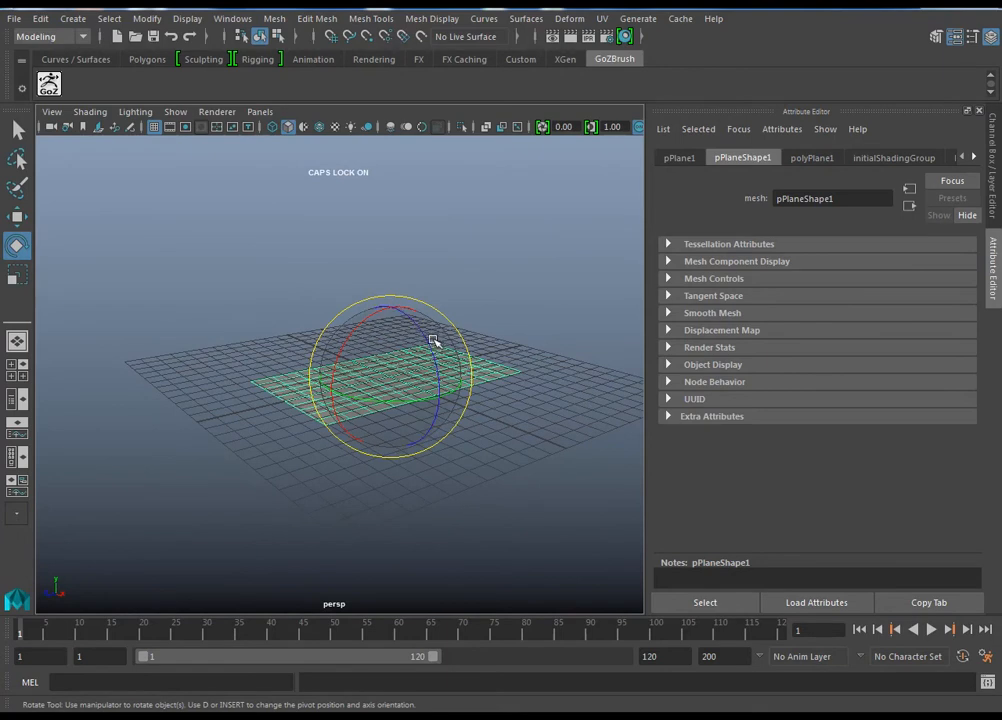
left_click_drag(434, 345, 390, 430)
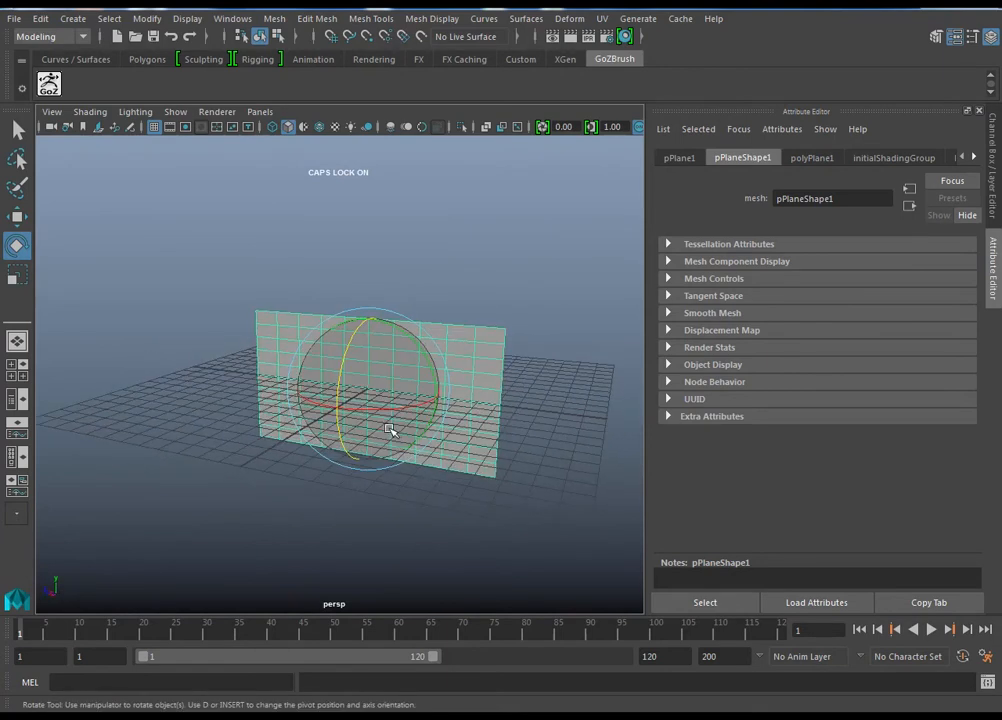
key("r")
left_click_drag(369, 388, 394, 365)
Step: Raise the upright plane above the grid to a Y translation of about 20.5
key("w")
left_click_drag(385, 305, 414, 25)
right_click_drag(375, 268, 292, 290, "alt")
middle_click_drag(345, 228, 381, 379, "alt")
left_click_drag(405, 294, 324, 342)
right_click_drag(324, 342, 400, 400, "alt")
mouse_move(400, 440)
left_mouse_down("alt")
mouse_move(376, 456)
mouse_move(385, 454)
left_mouse_up("alt")
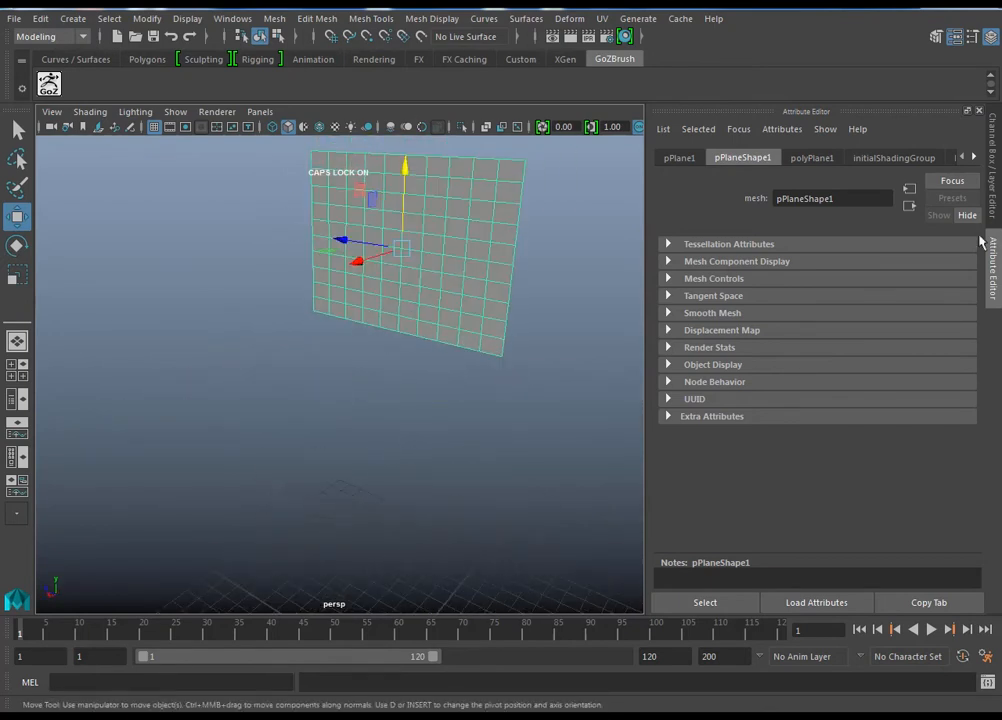
Step: Set the plane's width and height subdivisions to 27
left_click(997, 172)
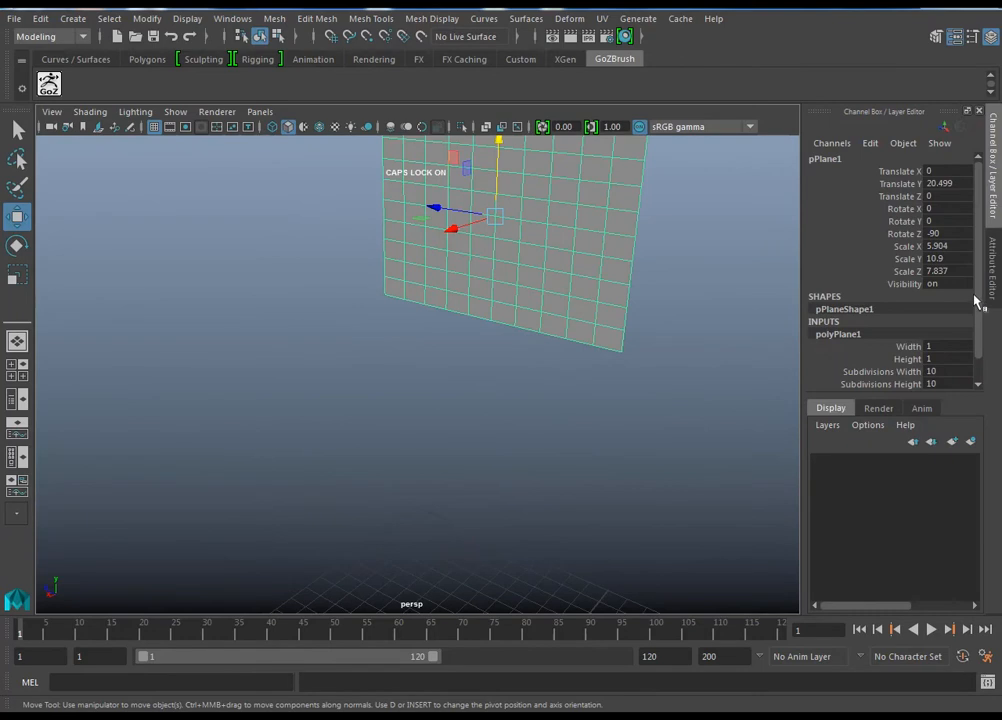
left_click(974, 306)
scroll(976, 308, "down", 1)
left_click_drag(880, 345, 890, 359)
middle_click_drag(438, 416, 566, 405)
left_click_drag(566, 405, 447, 380, "alt")
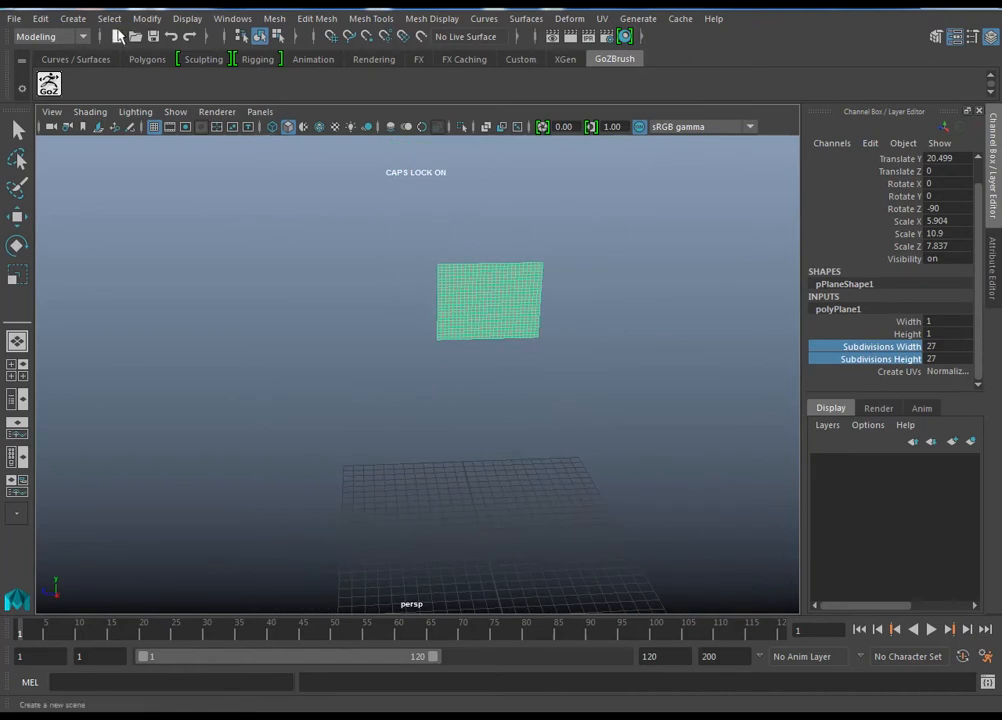
Step: Create a polygon cylinder and shrink it uniformly to a scale of about 0.35
left_click(73, 18)
mouse_move(110, 74)
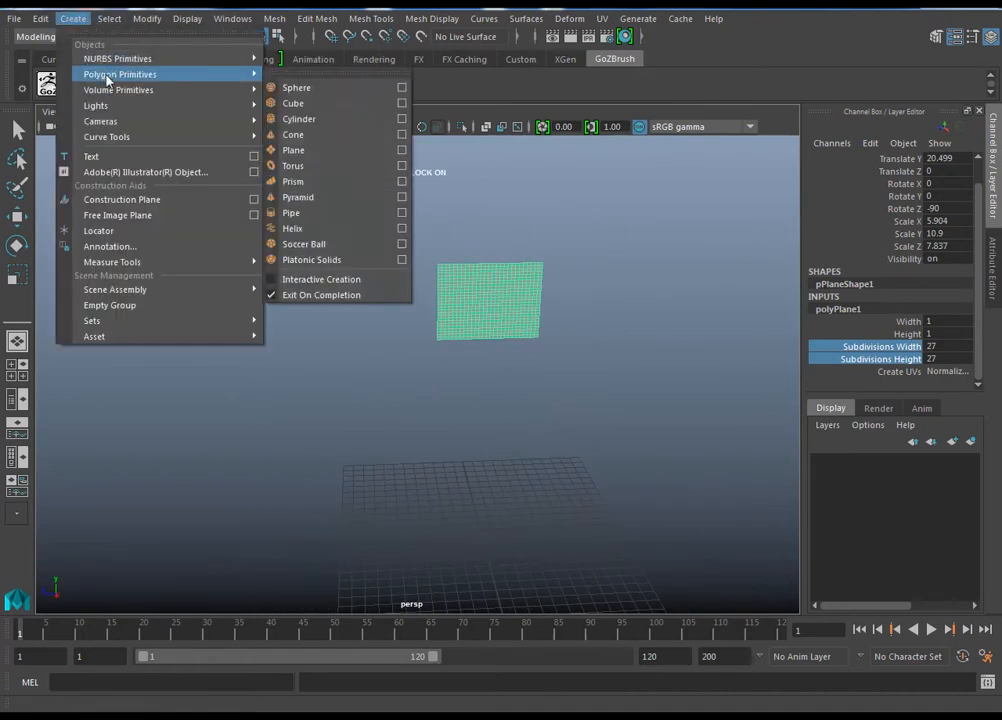
left_click(329, 119)
key("e")
key("r")
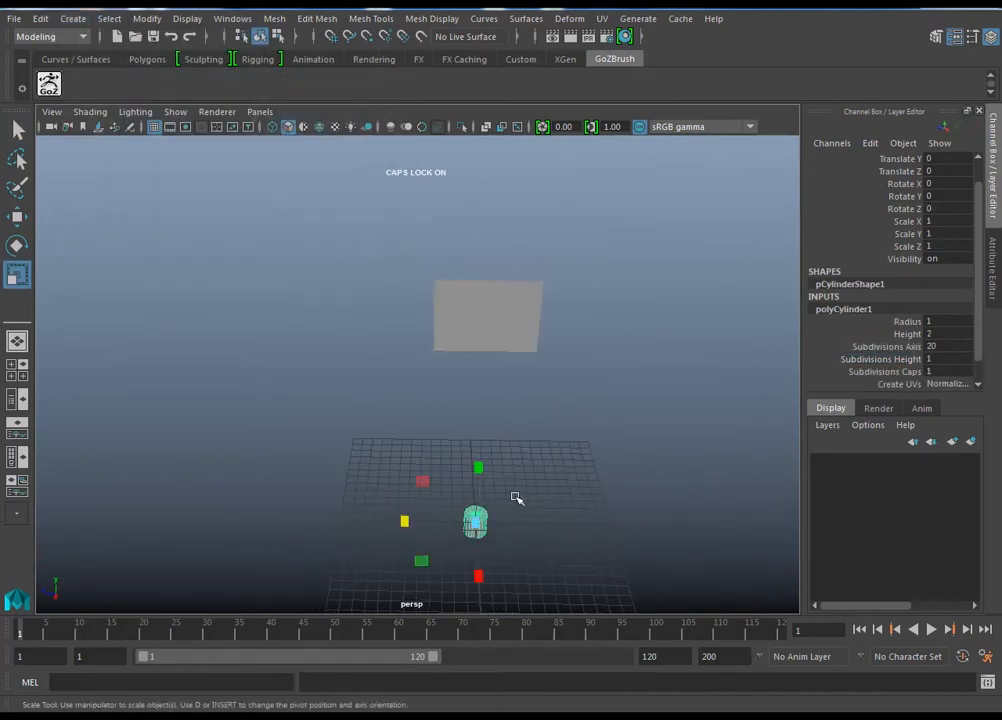
left_click_drag(514, 495, 490, 493, "alt")
left_click_drag(480, 545, 405, 537)
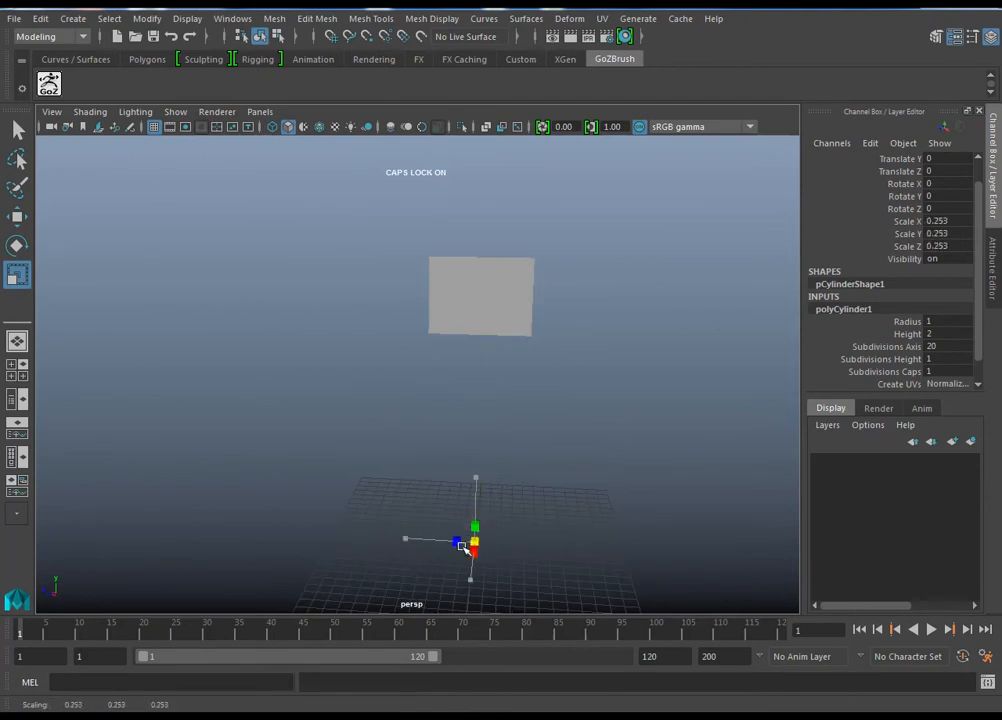
left_click_drag(485, 537, 484, 540)
Step: Stretch the cylinder vertically into a pole with a Y scale of about 13.16
left_click_drag(470, 294, 472, 200)
left_click_drag(480, 479, 484, 251)
right_click_drag(445, 438, 444, 489, "alt")
left_click_drag(463, 507, 393, 503)
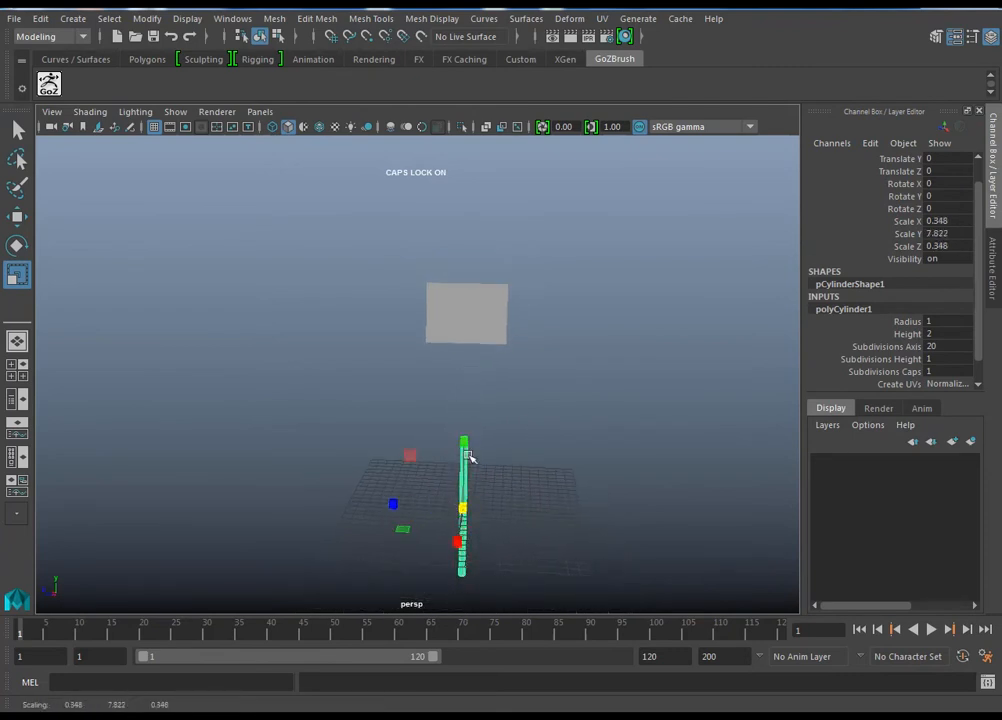
left_click_drag(466, 446, 465, 391)
Step: Move the pole beside the flag plane, to about Z 5.1 and Y 10.7
key("w")
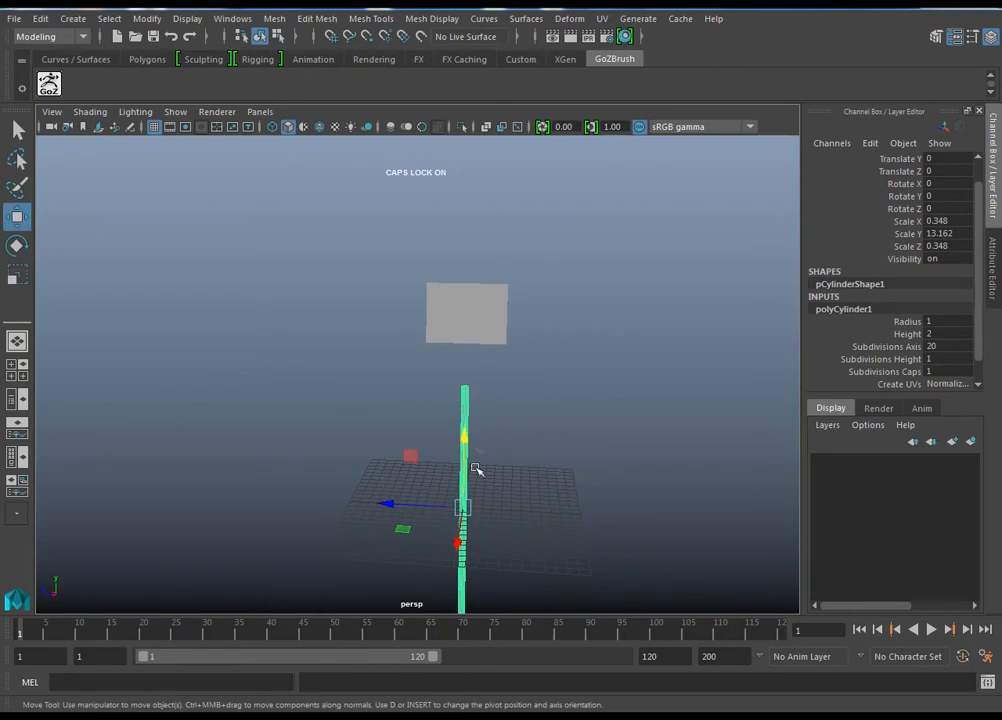
left_click_drag(432, 503, 382, 502)
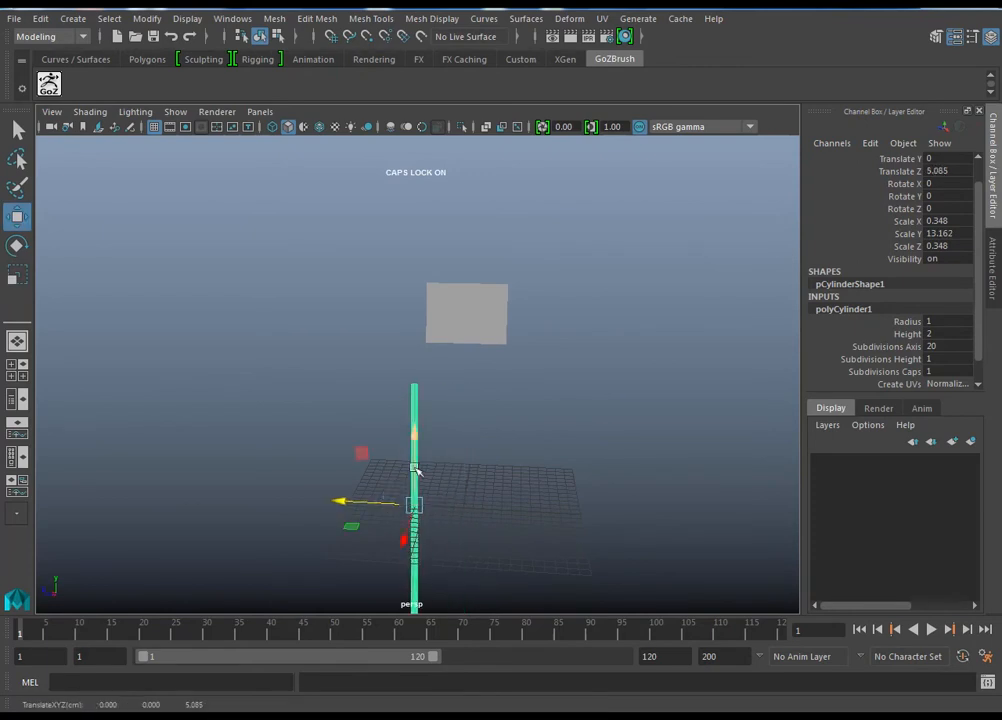
left_click_drag(416, 460, 427, 360)
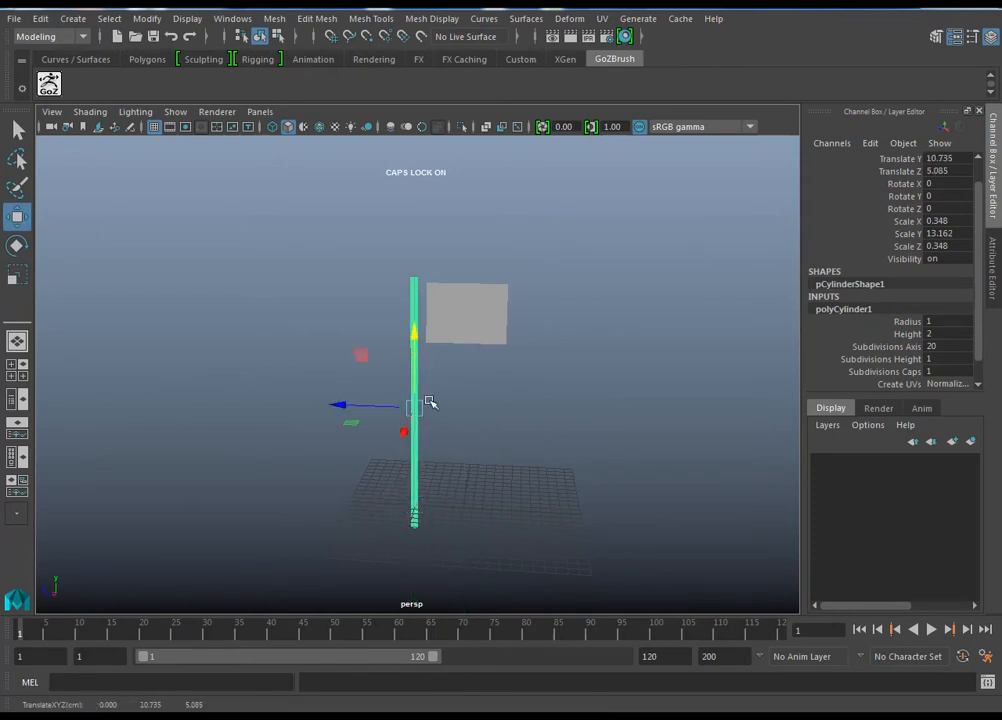
Step: Refine the pole's scale to about 0.3 in X and Z and 14.35 in Y, and move it against the flag at Z 4.345
key("e")
key("r")
left_click_drag(418, 407, 418, 333)
key("w")
left_click_drag(354, 408, 362, 410)
right_click_drag(373, 364, 541, 434, "alt")
left_click_drag(539, 432, 467, 427, "alt")
middle_click_drag(467, 427, 498, 515, "alt")
right_click_drag(540, 482, 488, 455, "alt")
Step: Set the pole's axis subdivisions to 8 and increase its height subdivisions
left_click(897, 347)
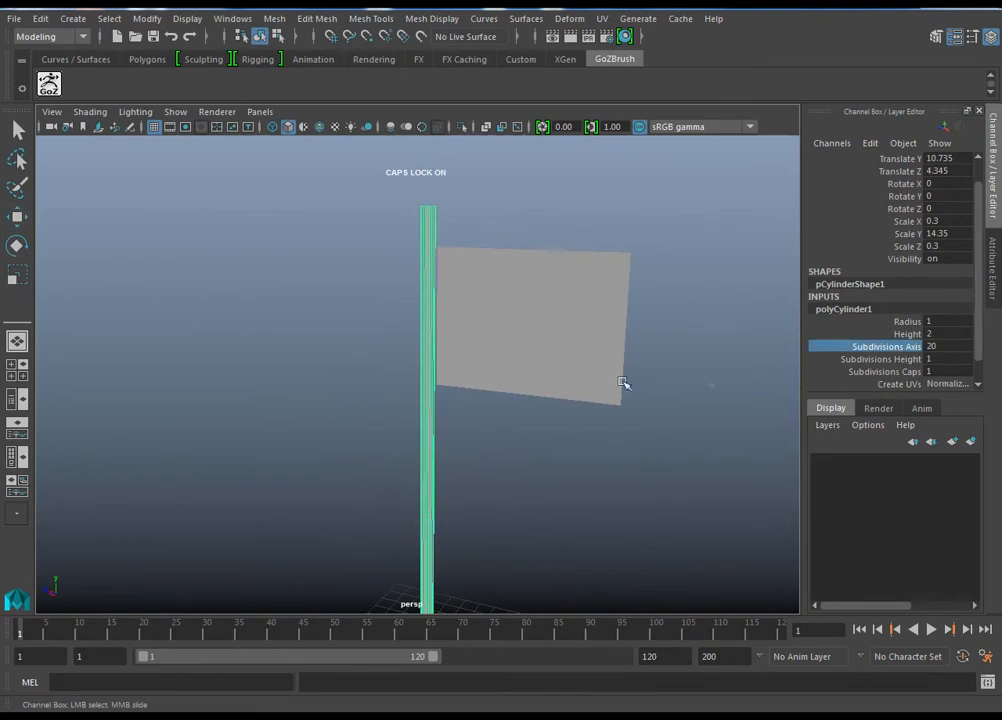
middle_click_drag(567, 380, 512, 382)
left_click_drag(512, 382, 527, 457, "alt")
middle_click_drag(542, 452, 521, 448)
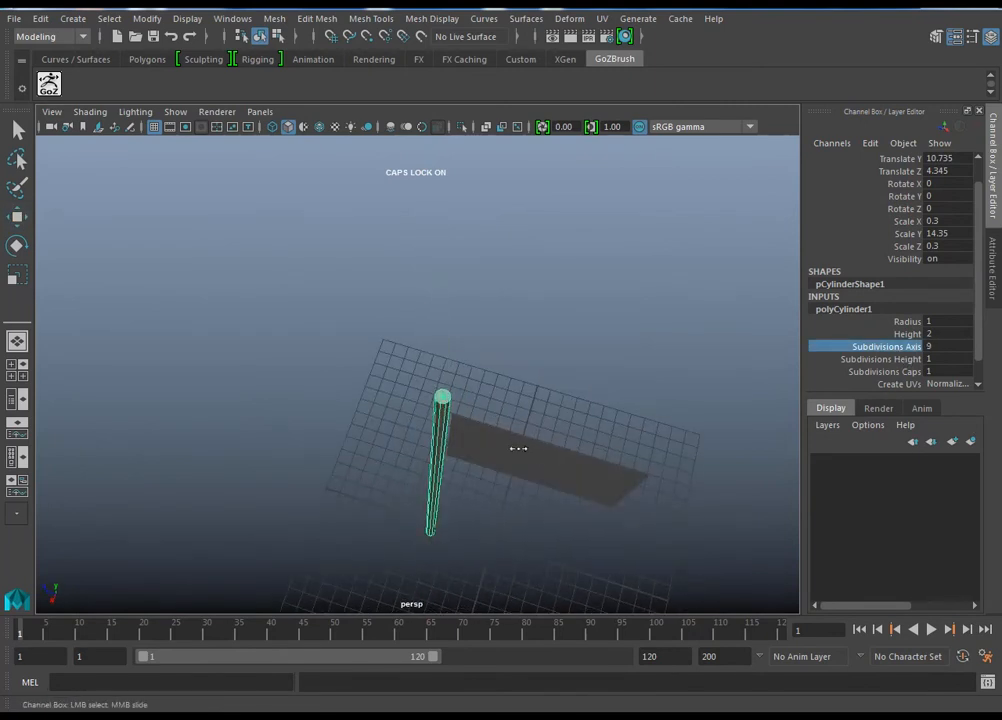
left_click_drag(511, 448, 625, 389, "alt")
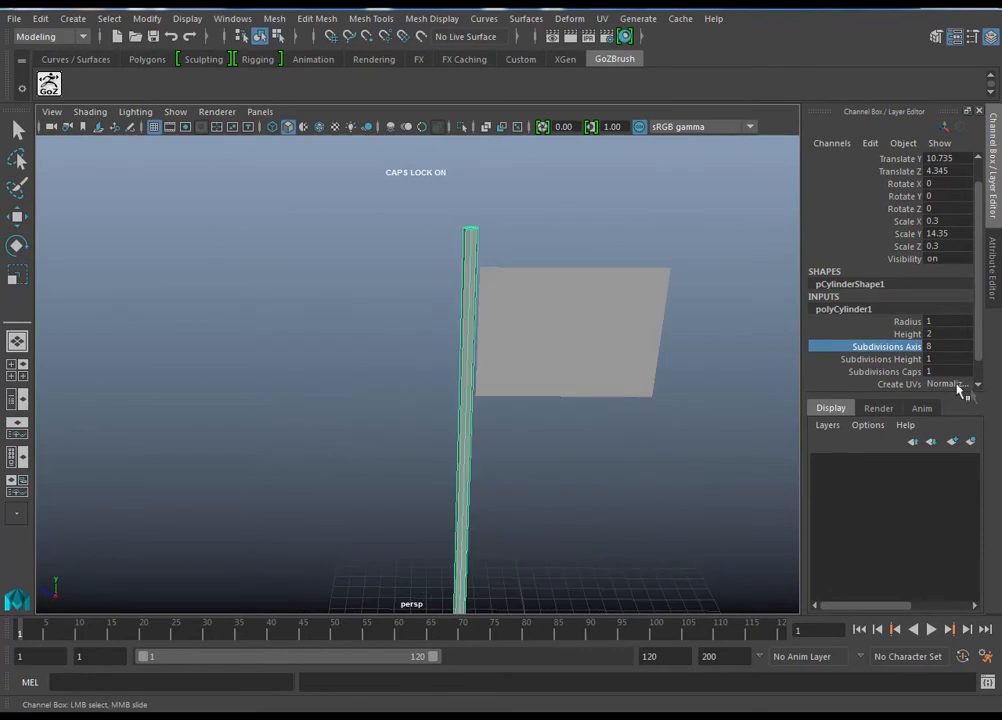
left_click(890, 360)
left_click_drag(522, 300, 530, 358, "alt")
Step: Reposition the flag plane against the pole at about Y 20.82 and Z 0.05
left_click(530, 358)
key("w")
left_click_drag(547, 407, 505, 253, "alt")
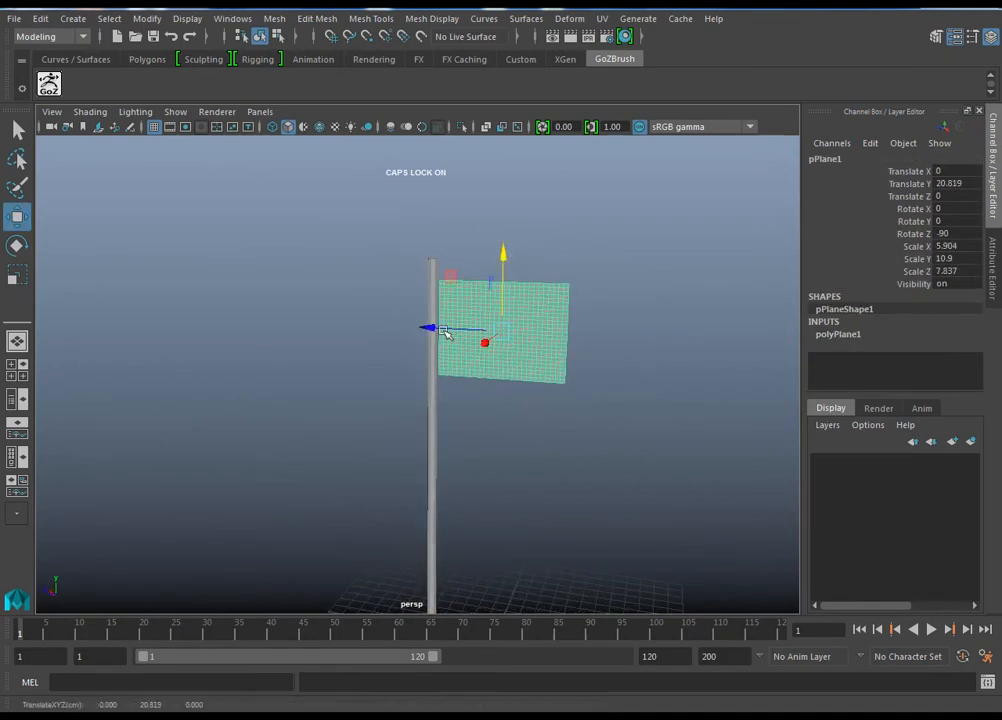
left_click_drag(499, 425, 533, 456, "alt")
right_click_drag(532, 456, 579, 483, "alt")
middle_click_drag(579, 483, 446, 445, "alt")
left_click_drag(446, 445, 512, 474, "alt")
middle_click_drag(472, 465, 602, 396, "alt")
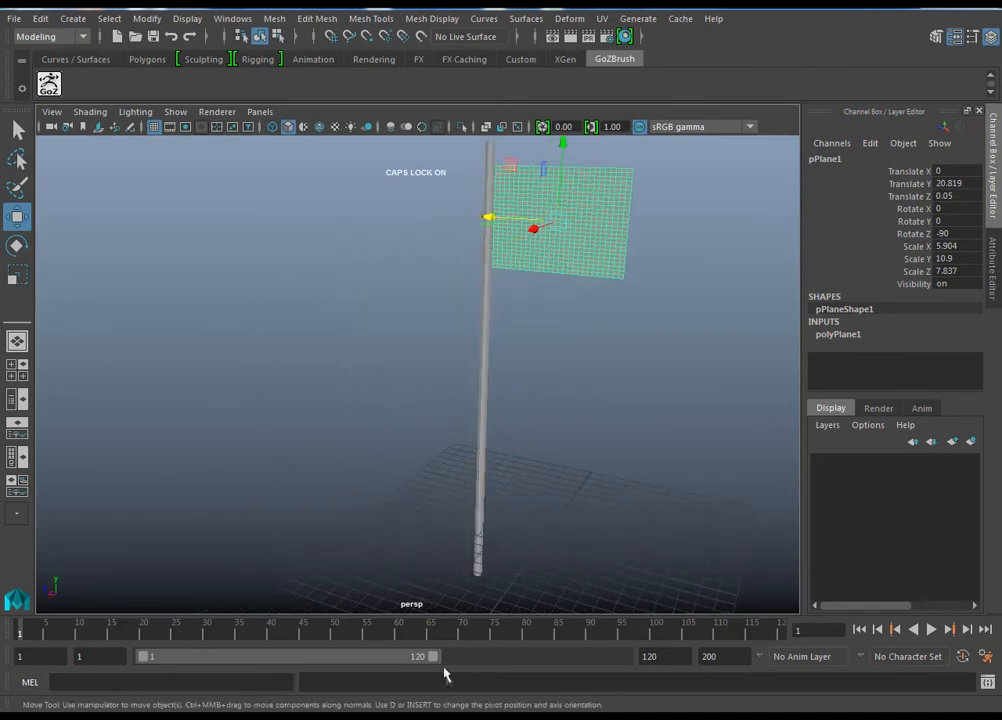
Step: Extend the playback range to end at frame 200
left_click_drag(434, 658, 841, 680)
right_click_drag(614, 430, 584, 438, "alt")
middle_click_drag(584, 438, 515, 515, "alt")
left_click_drag(515, 515, 579, 499, "alt")
left_click_drag(579, 499, 436, 201)
middle_click_drag(463, 238, 480, 235, "alt")
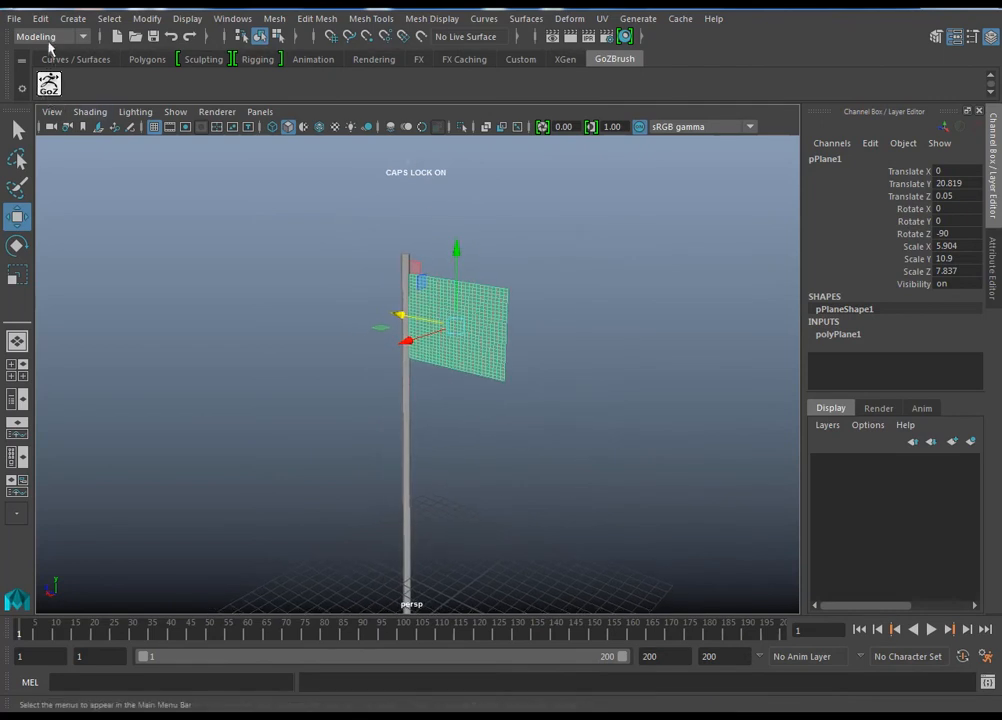
Step: Switch to the FX menu set and convert the flag plane to nCloth
left_click(40, 36)
left_click(57, 106)
left_click_drag(562, 340, 594, 338, "alt")
left_click(363, 18)
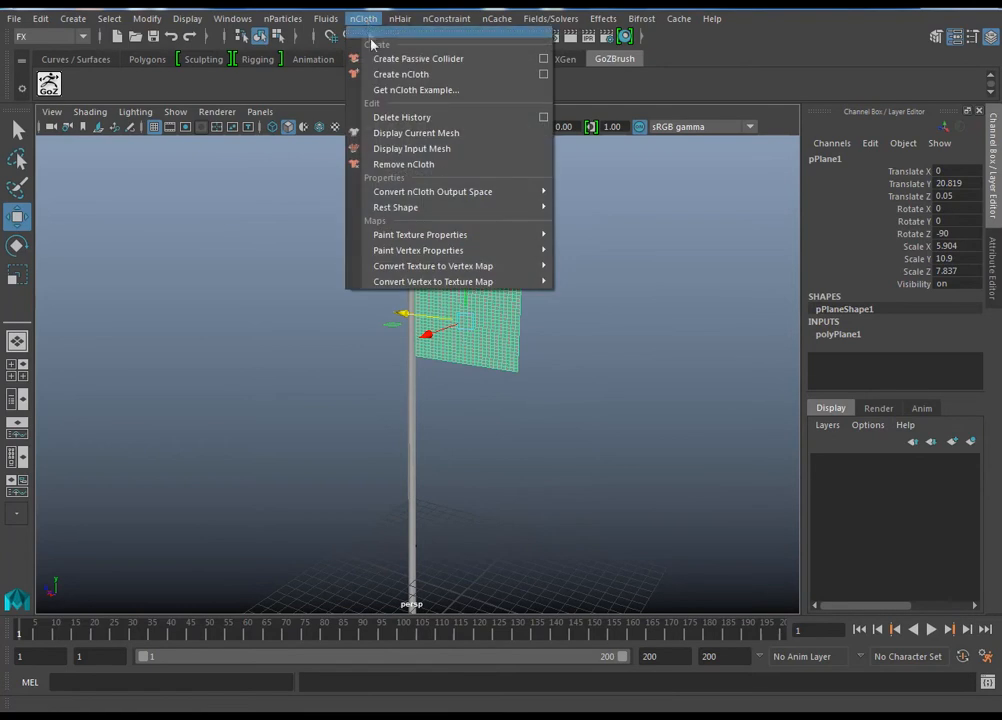
left_click(379, 76)
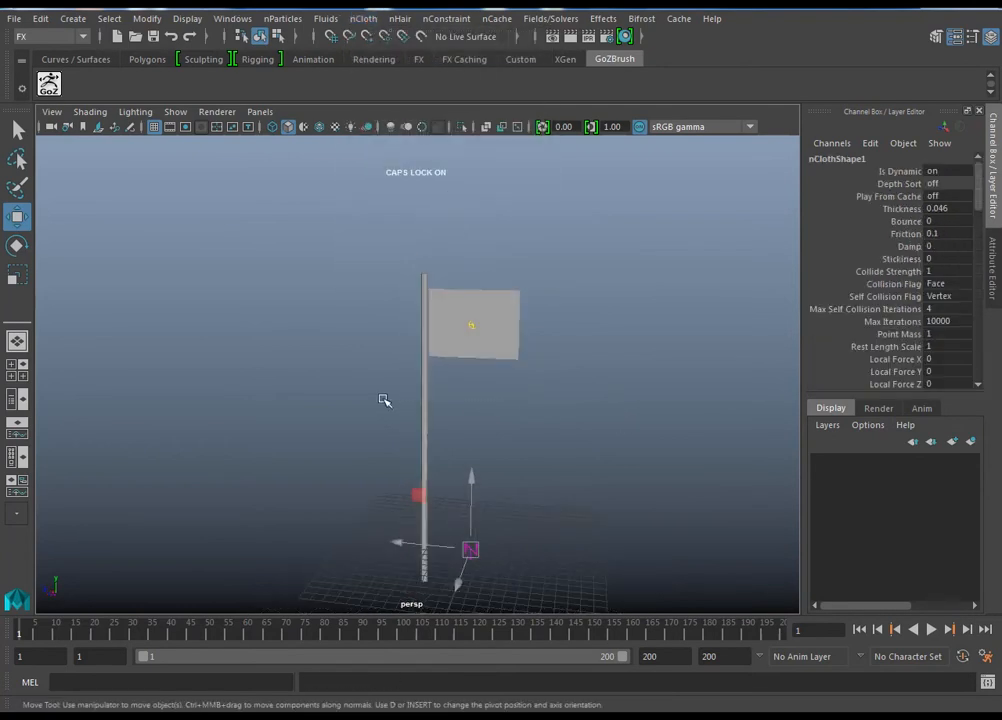
Step: Make the pole a passive collider
left_click_drag(383, 400, 387, 398)
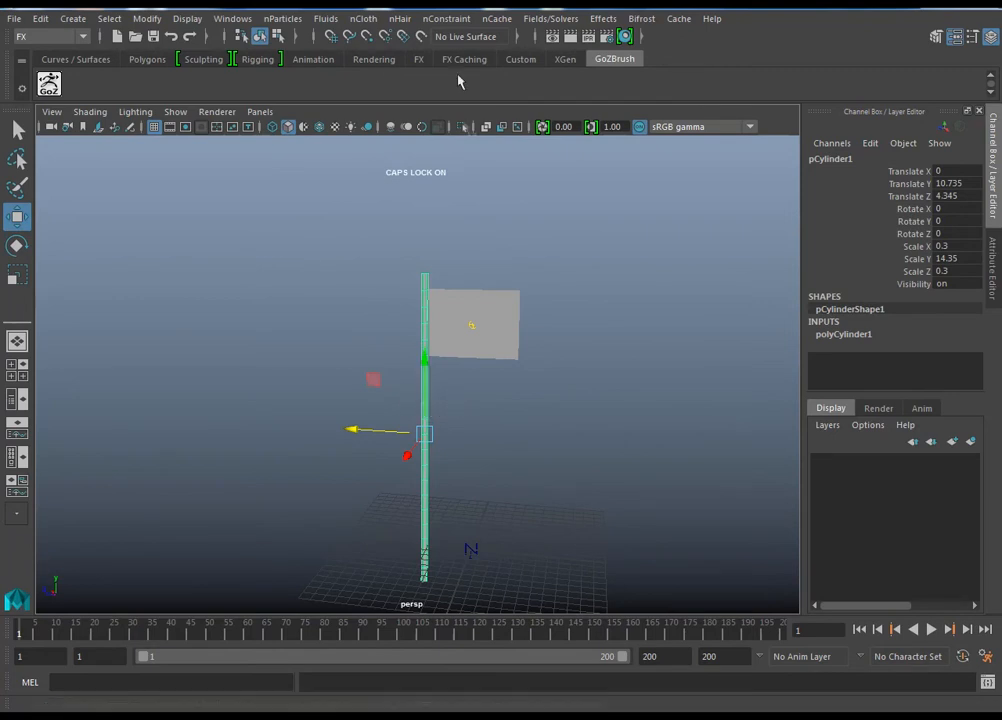
left_click(363, 18)
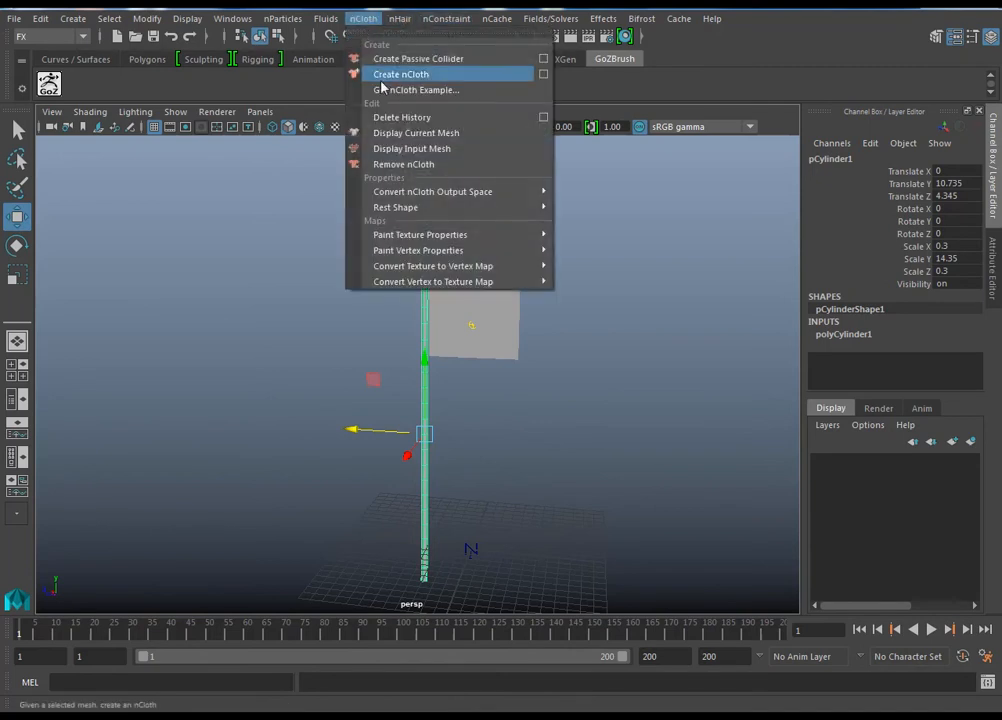
left_click(387, 58)
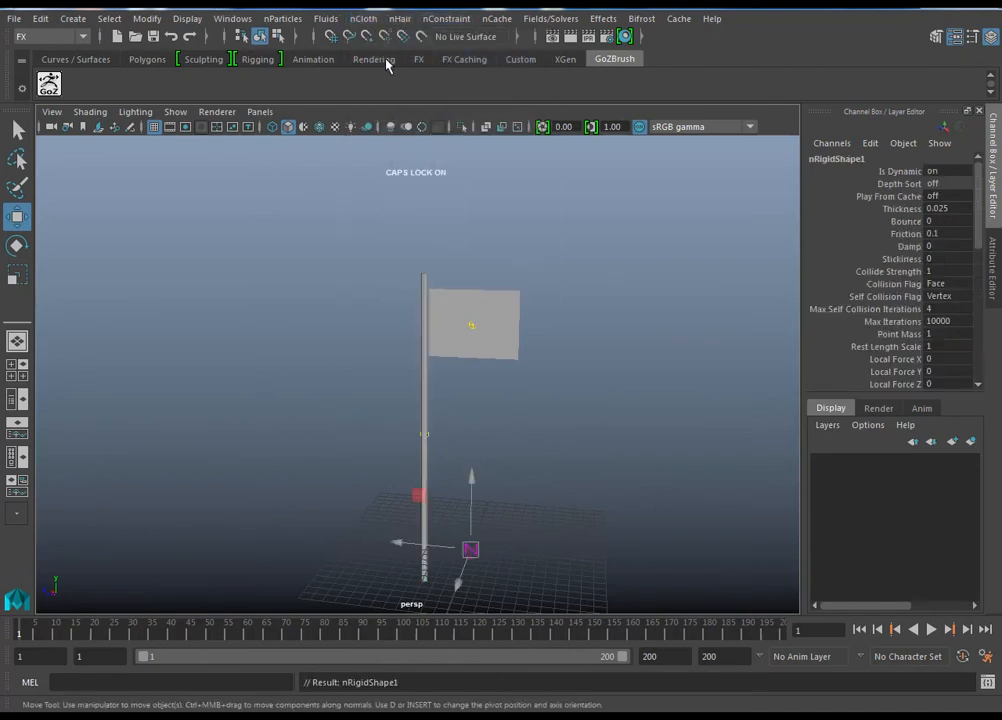
Step: Save the Time Slider preferences with playback speed Play every frame and maximum speed Real-time [24 fps]
left_click_drag(750, 437, 549, 466, "alt")
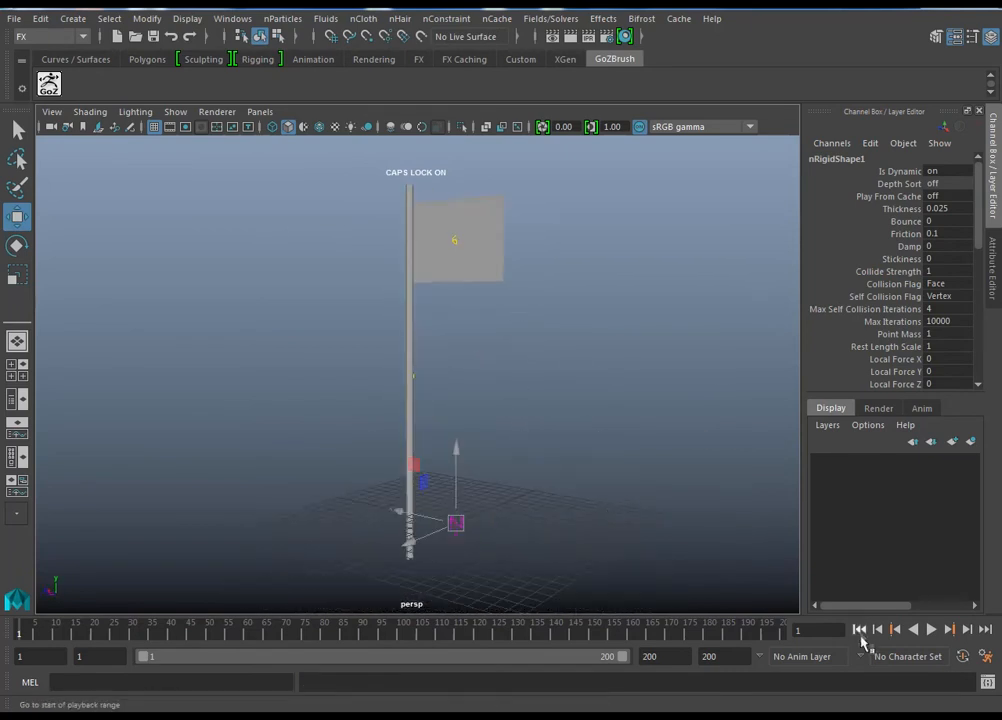
left_click(232, 18)
mouse_move(240, 123)
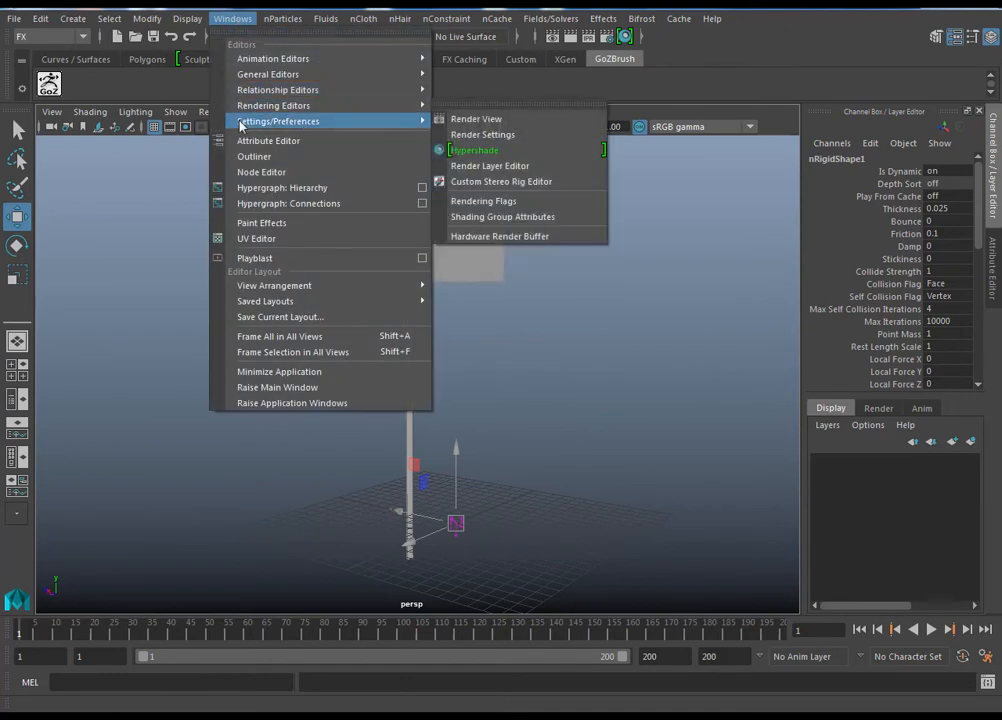
left_click(449, 136)
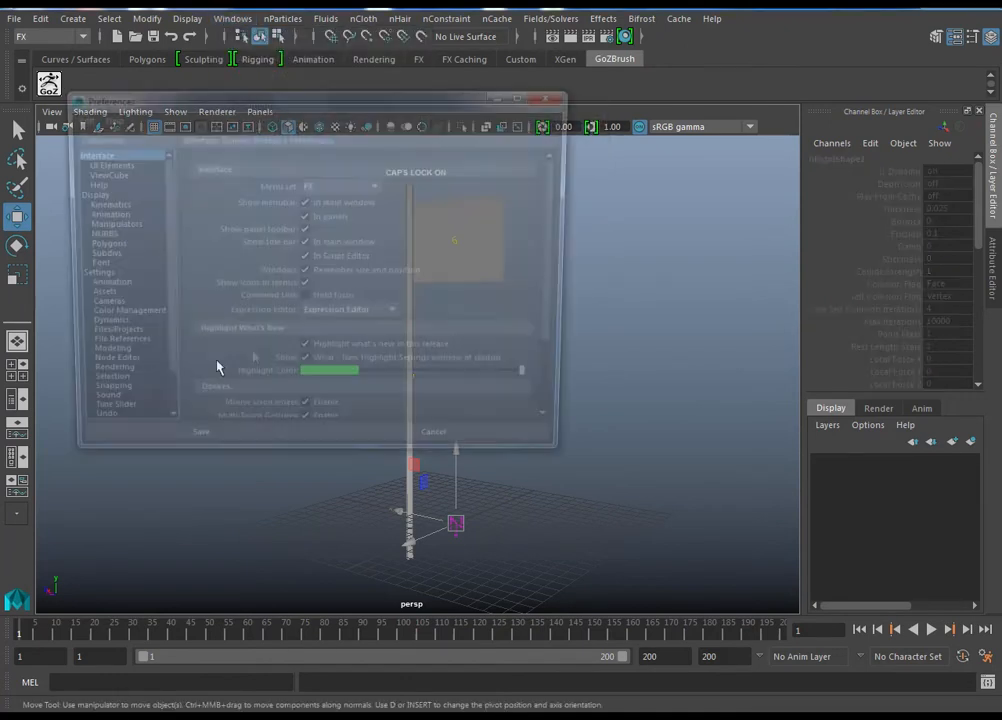
left_click(99, 418)
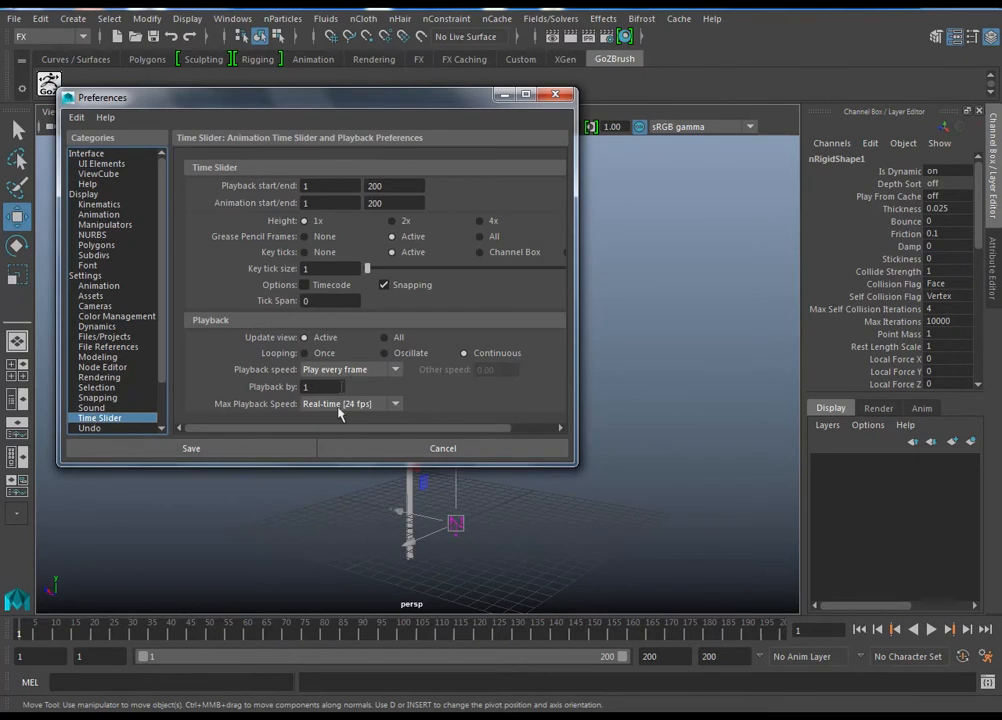
left_click(260, 452)
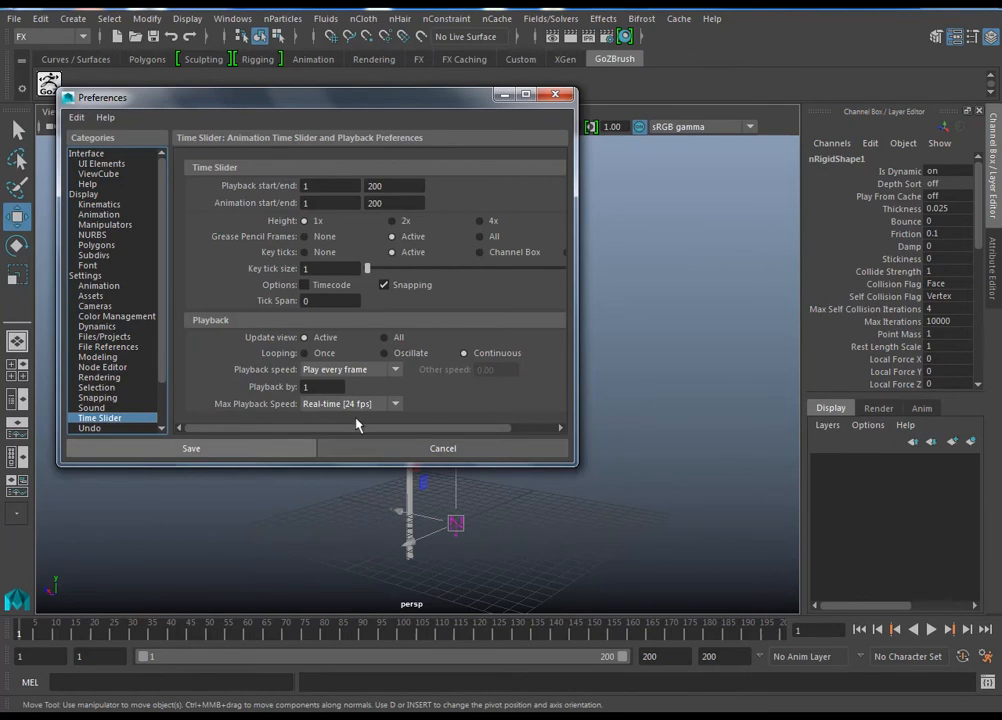
Step: Play the cloth simulation to test how the flag behaves, and rewind to frame 1
left_click_drag(615, 387, 534, 374, "alt")
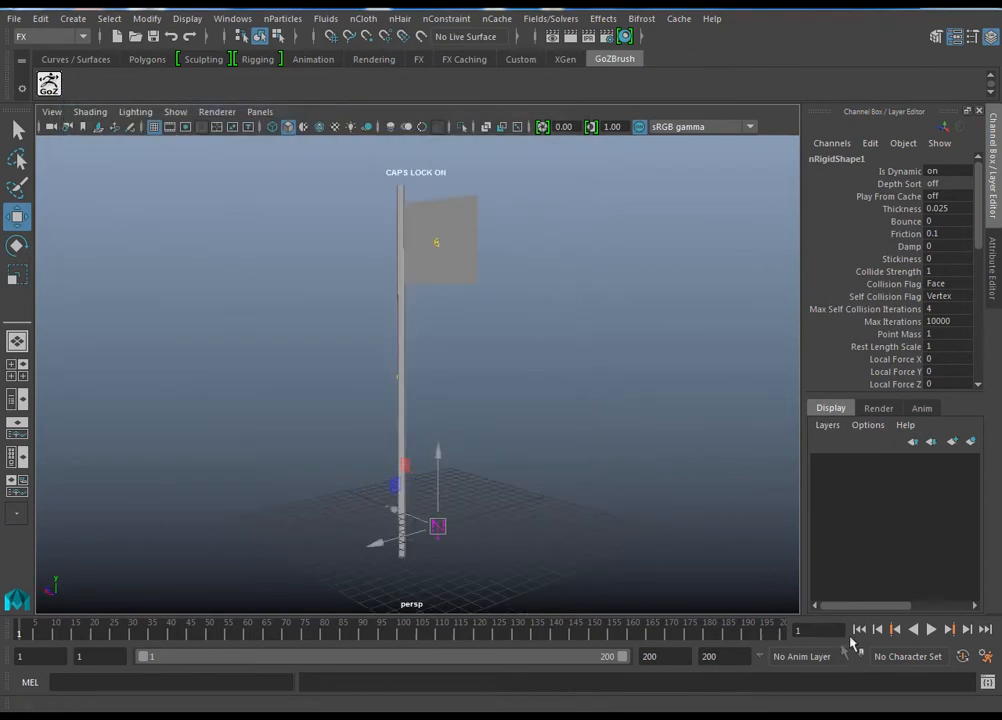
left_click(933, 630)
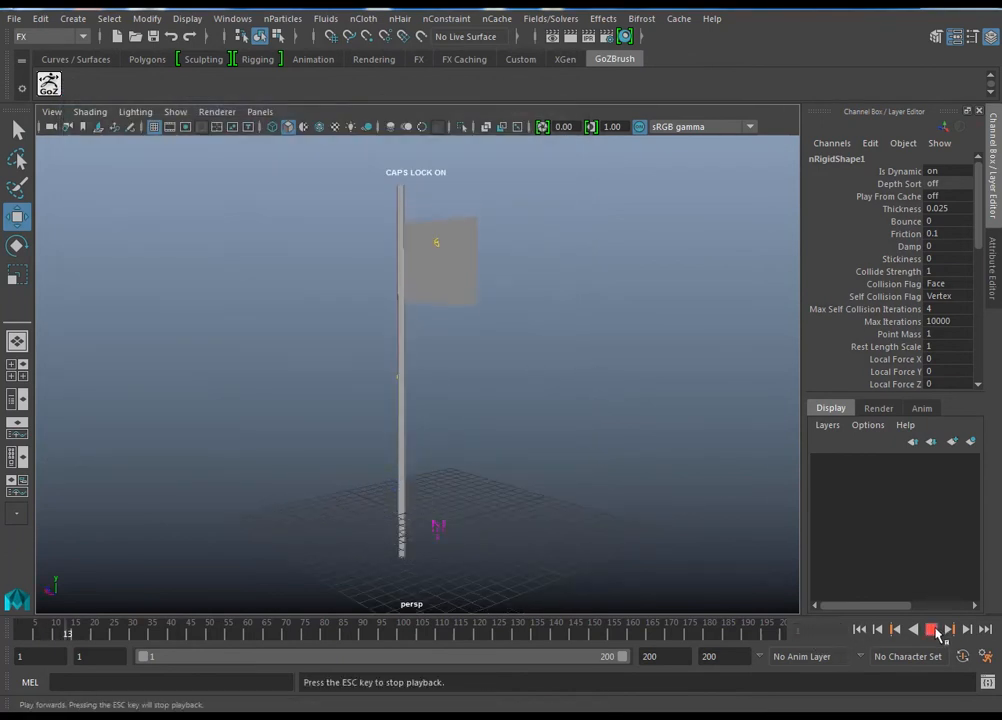
left_click(931, 630)
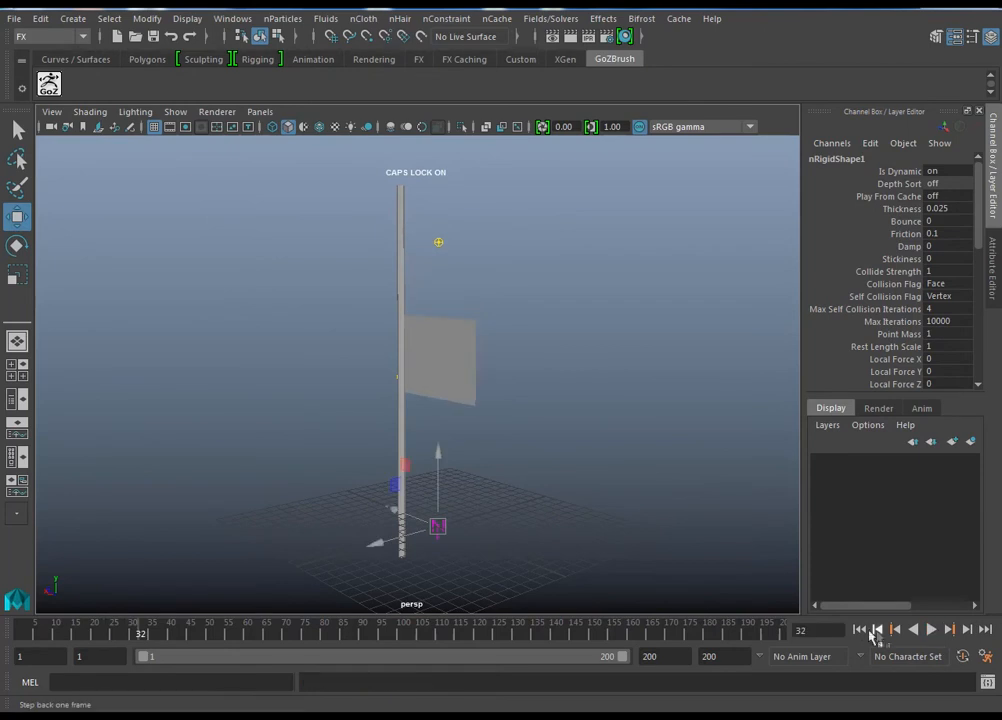
left_click(862, 633)
right_click_drag(461, 262, 560, 360, "alt")
middle_click_drag(560, 360, 550, 466, "alt")
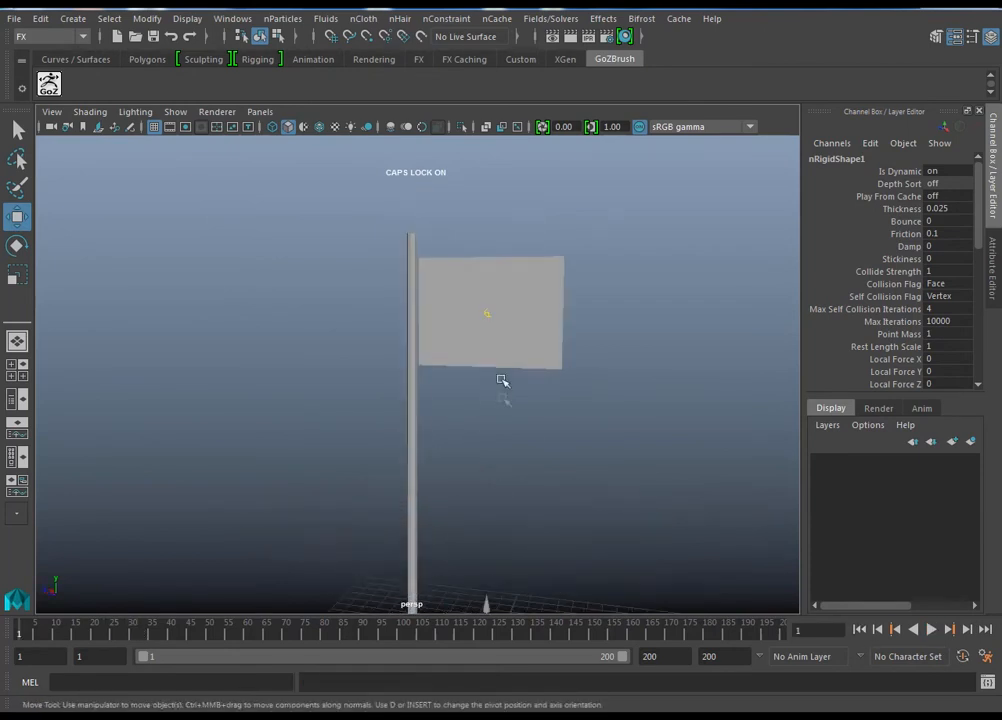
Step: Select the flag's vertices at the upper and lower ends of its pole-side edge
left_click_drag(504, 400, 500, 404, "alt")
right_click_drag(509, 416, 530, 425, "alt")
left_click_drag(530, 425, 418, 297, "alt")
right_click_drag(418, 297, 462, 380, "alt")
left_click_drag(462, 380, 514, 336, "alt")
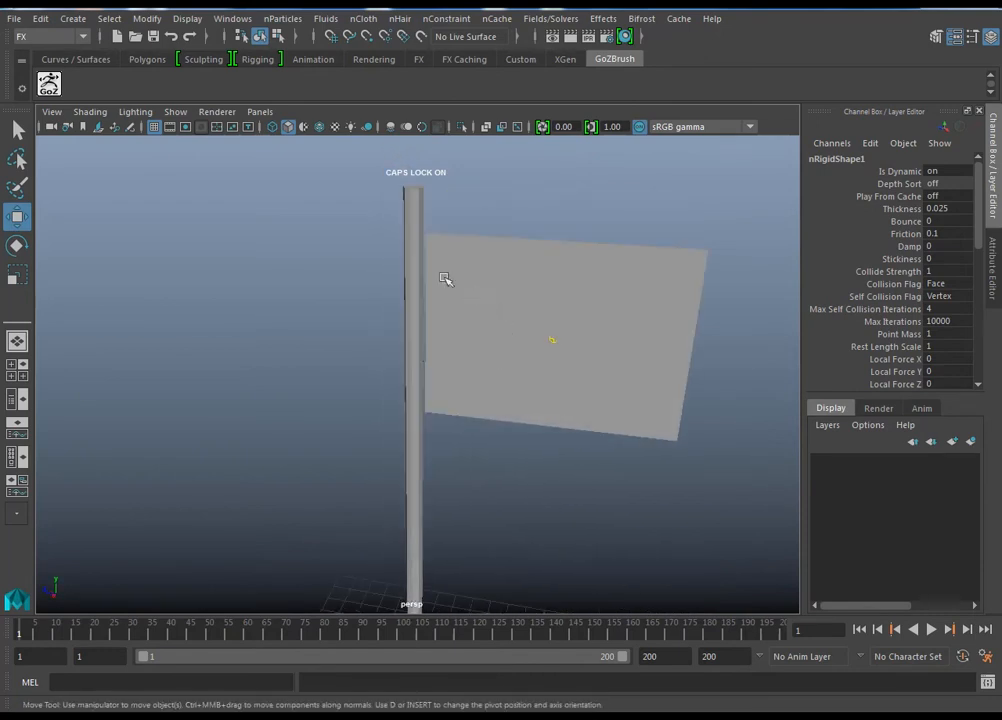
left_click_drag(447, 283, 491, 263, "alt")
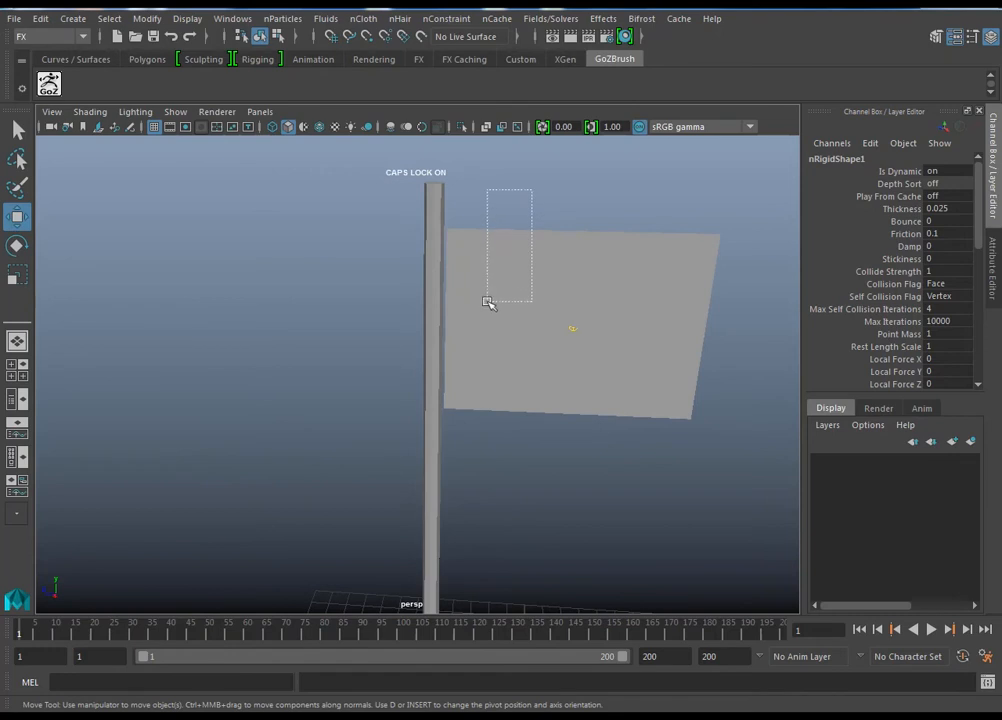
left_click_drag(485, 308, 485, 310)
left_click_drag(514, 221, 452, 270, "alt")
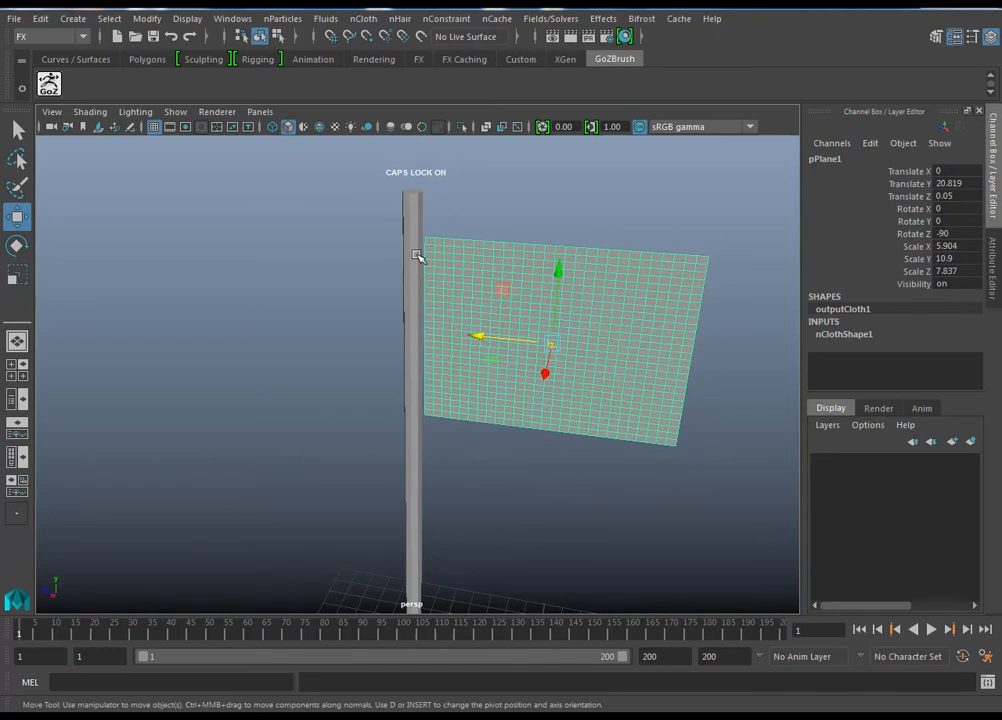
left_click_drag(444, 310, 426, 374, "alt")
scroll(426, 374, "up", 3)
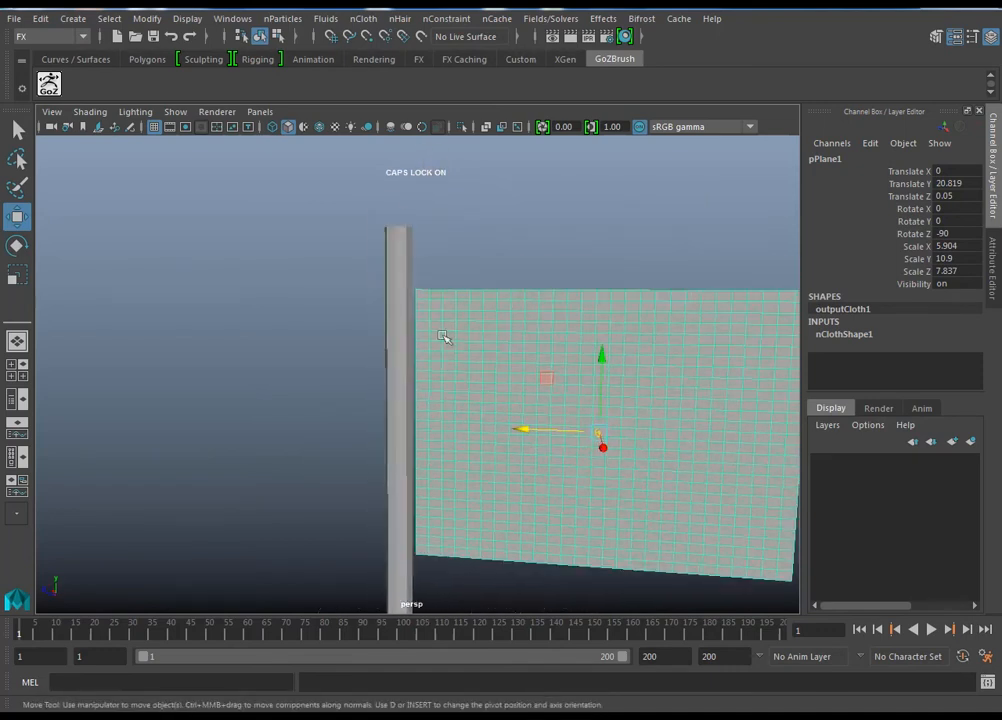
right_click_drag(438, 243, 369, 248)
left_click_drag(423, 303, 424, 305)
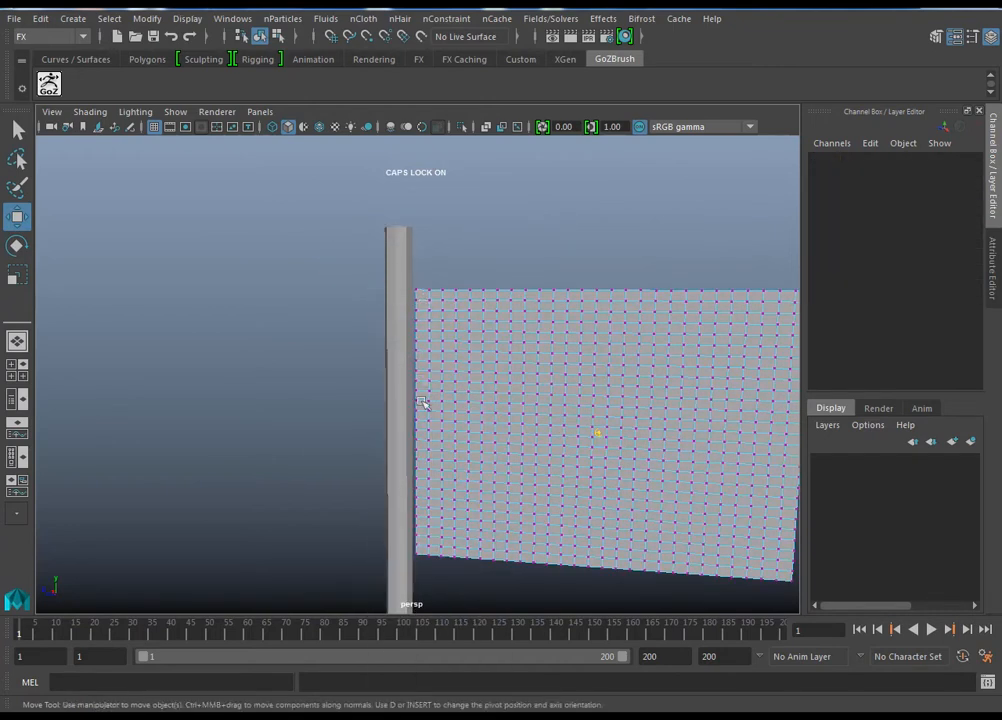
middle_click_drag(425, 401, 434, 332, "alt")
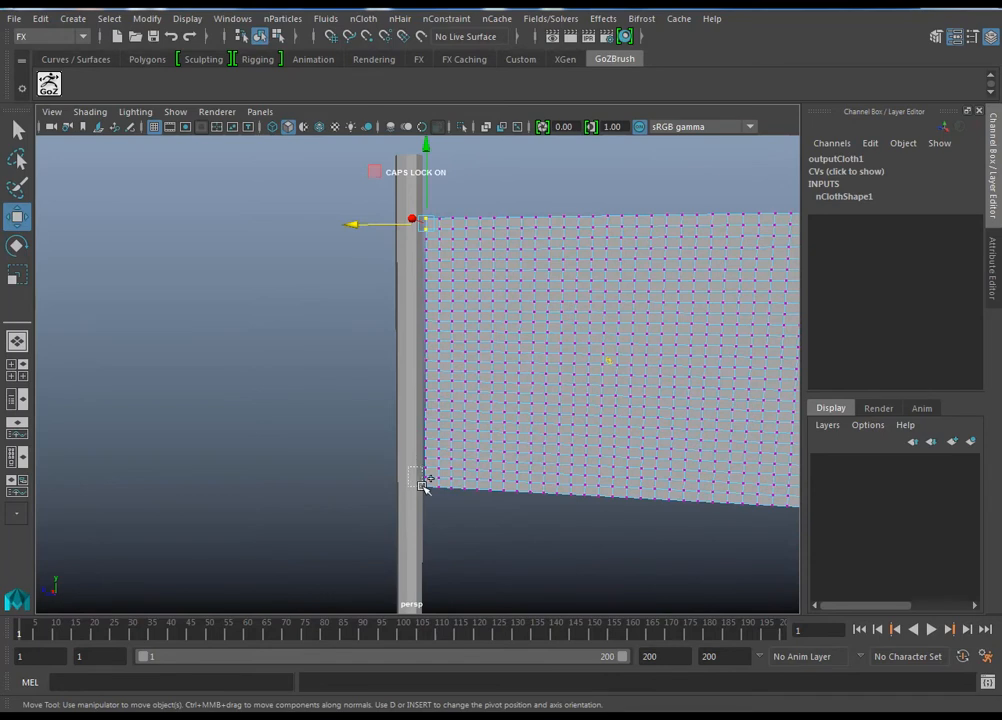
left_click_drag(432, 500, 432, 505, "shift")
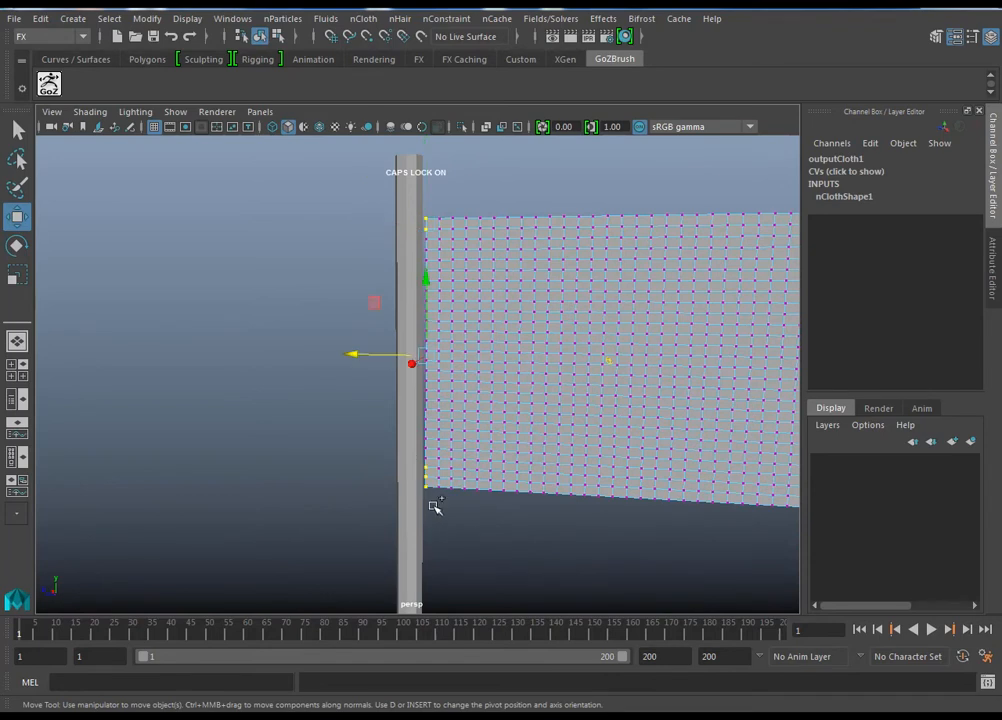
Step: Create a Transform Constraint on the selected corner vertices of the flag
left_click_drag(519, 441, 541, 204, "alt")
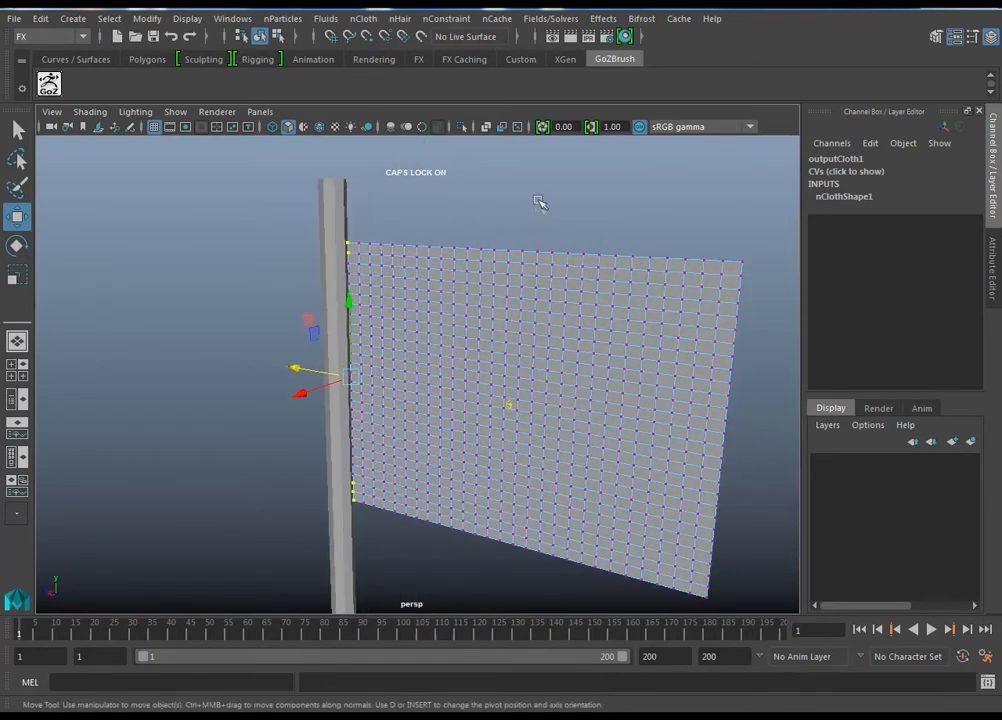
left_click(448, 20)
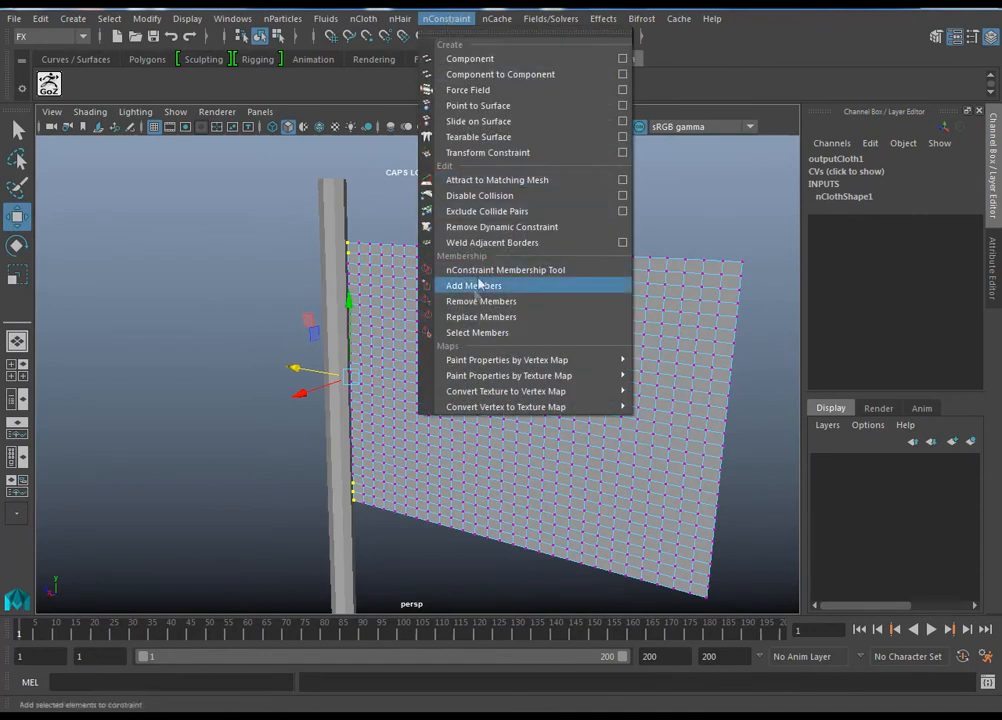
left_click(490, 153)
left_click_drag(454, 351, 313, 406, "alt")
key("ctrl+z")
left_click_drag(398, 386, 370, 398, "alt")
key("ctrl+z")
Step: Play the simulation to check how the constrained flag hangs, and rewind to frame 1
left_click_drag(448, 352, 465, 312, "alt")
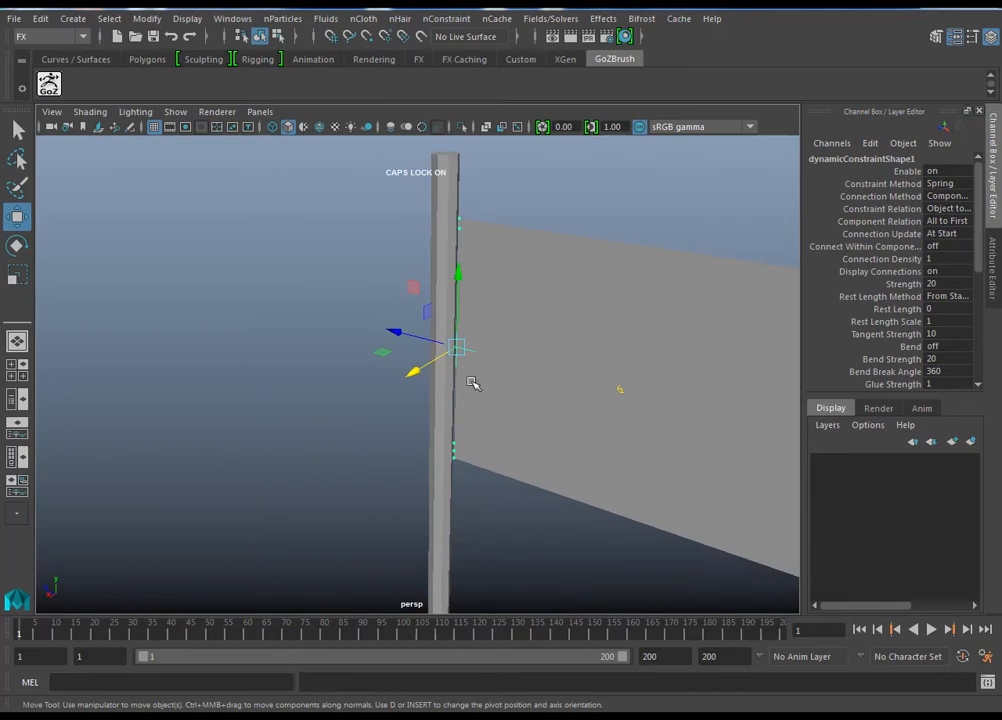
left_click_drag(481, 424, 483, 424, "alt")
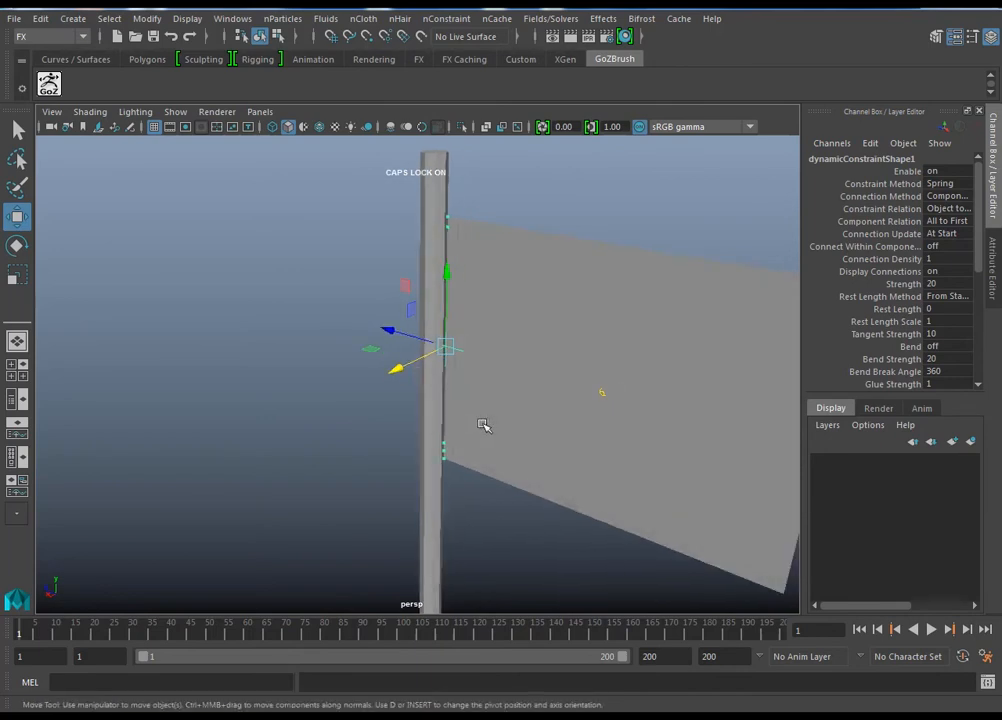
key("f")
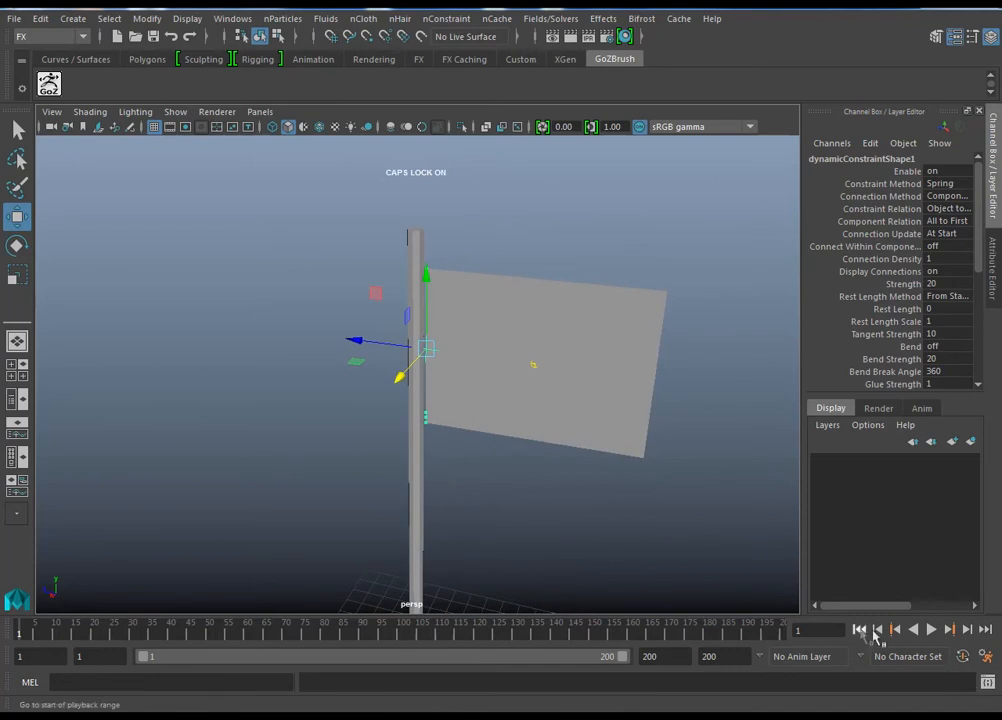
left_click(932, 630)
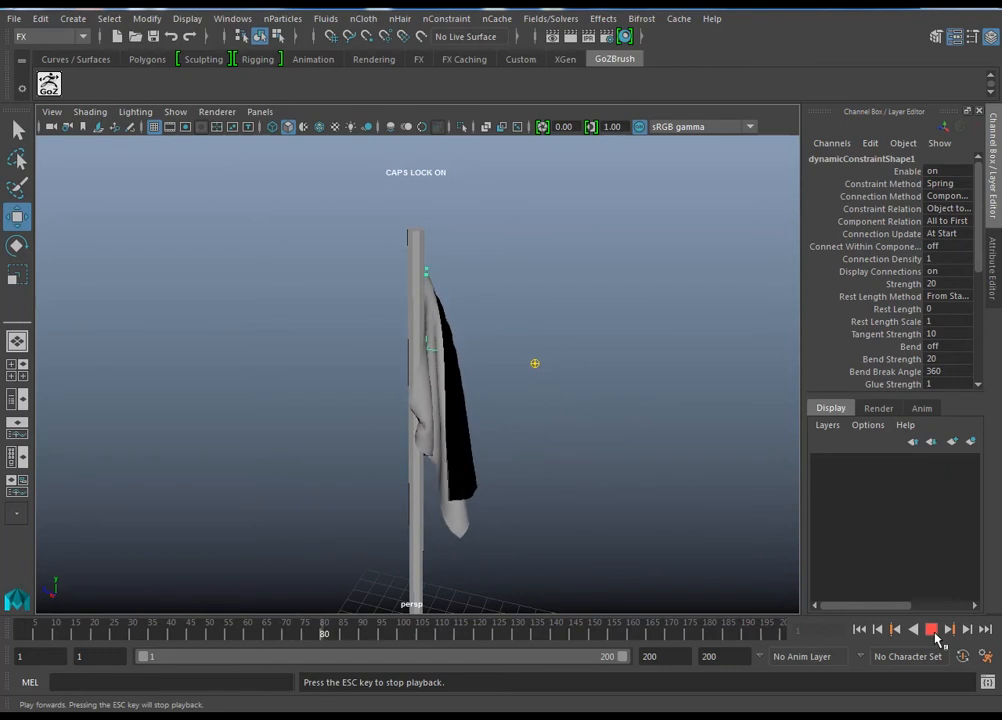
left_click_drag(583, 436, 630, 460, "alt")
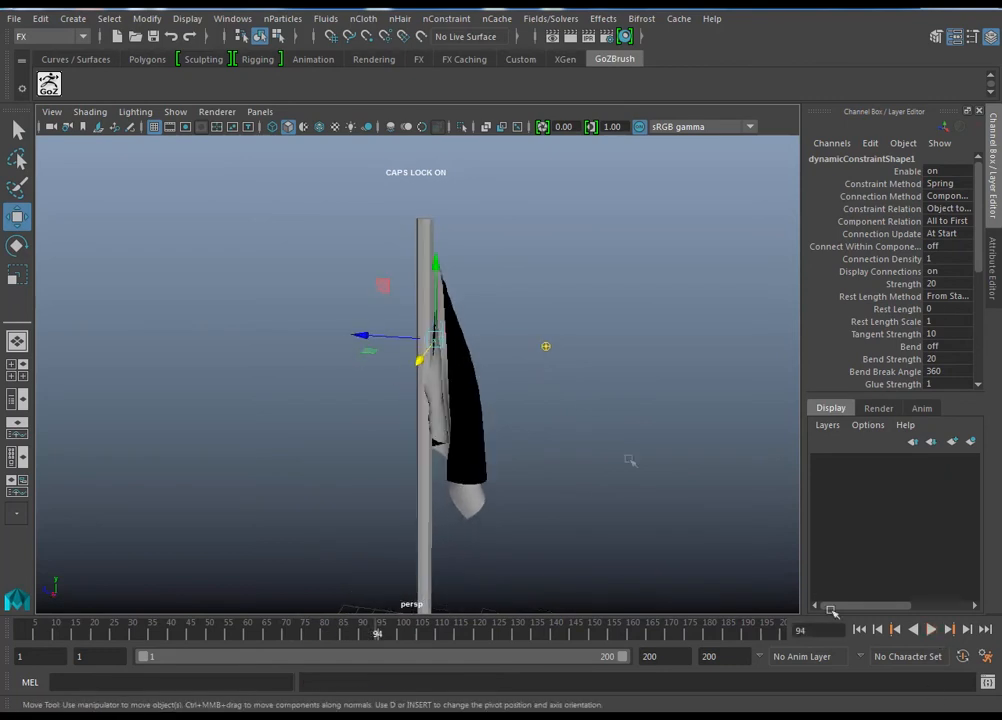
left_click(860, 630)
Step: Try moving the pole along Z at frame 1 and undo the move
left_click_drag(514, 443, 543, 450, "alt")
left_click(443, 455)
left_click_drag(405, 458, 556, 485, "alt")
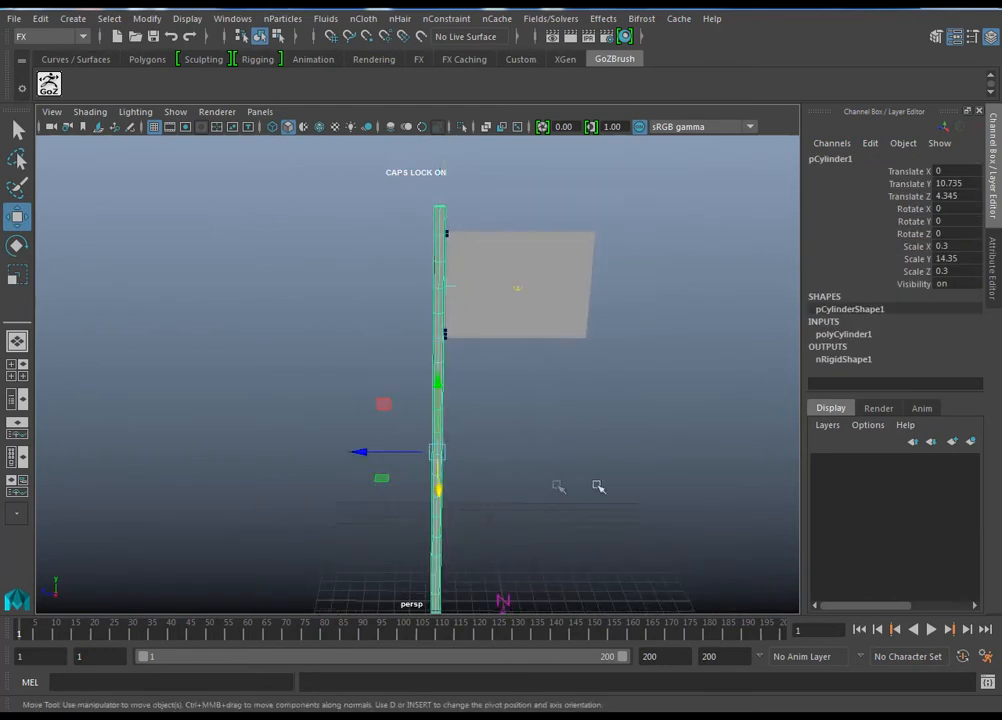
left_click_drag(365, 452, 270, 456)
key("ctrl+z")
Step: Run Interactive Playback while moving the pole along Z to test whether the flag follows, and rewind to frame 1
left_click_drag(478, 474, 508, 476, "alt")
left_click(563, 19)
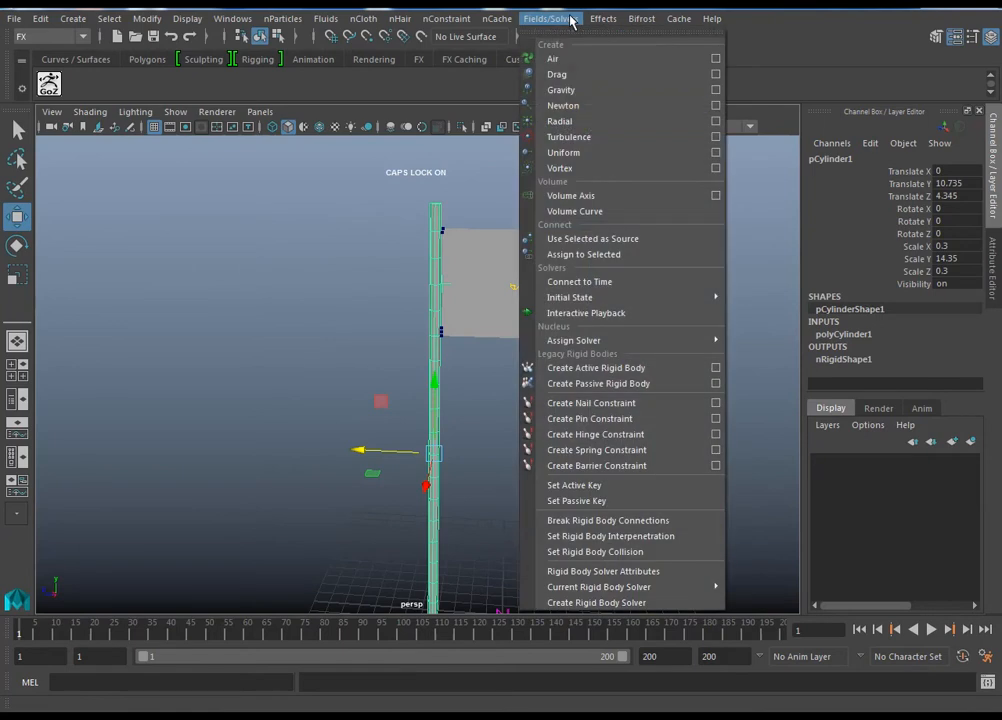
left_click(645, 313)
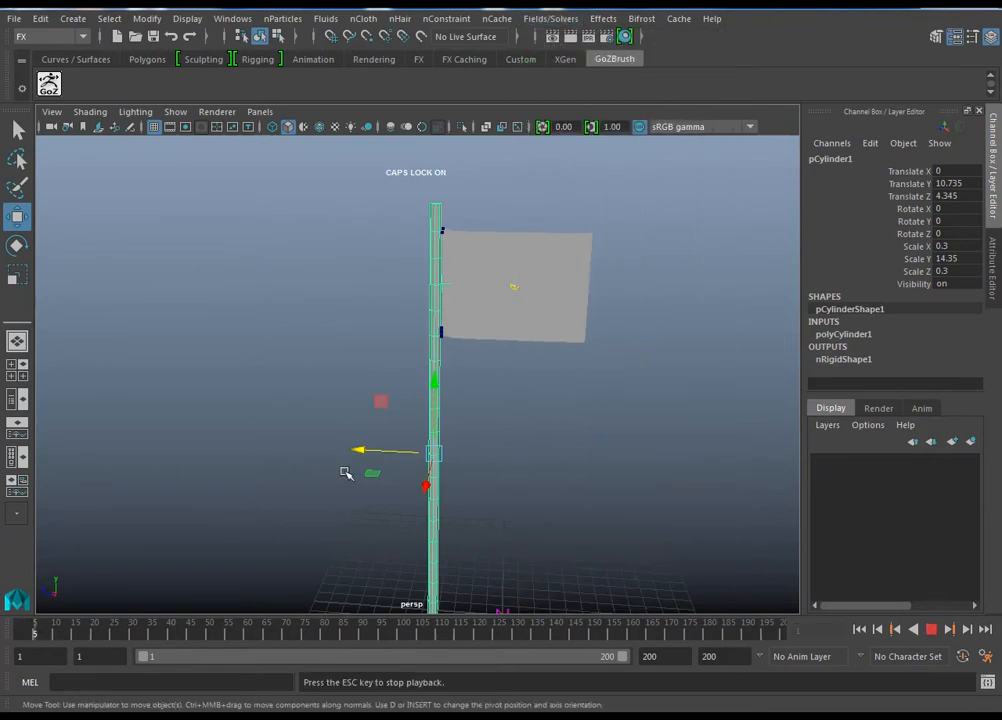
left_click_drag(342, 452, 505, 532)
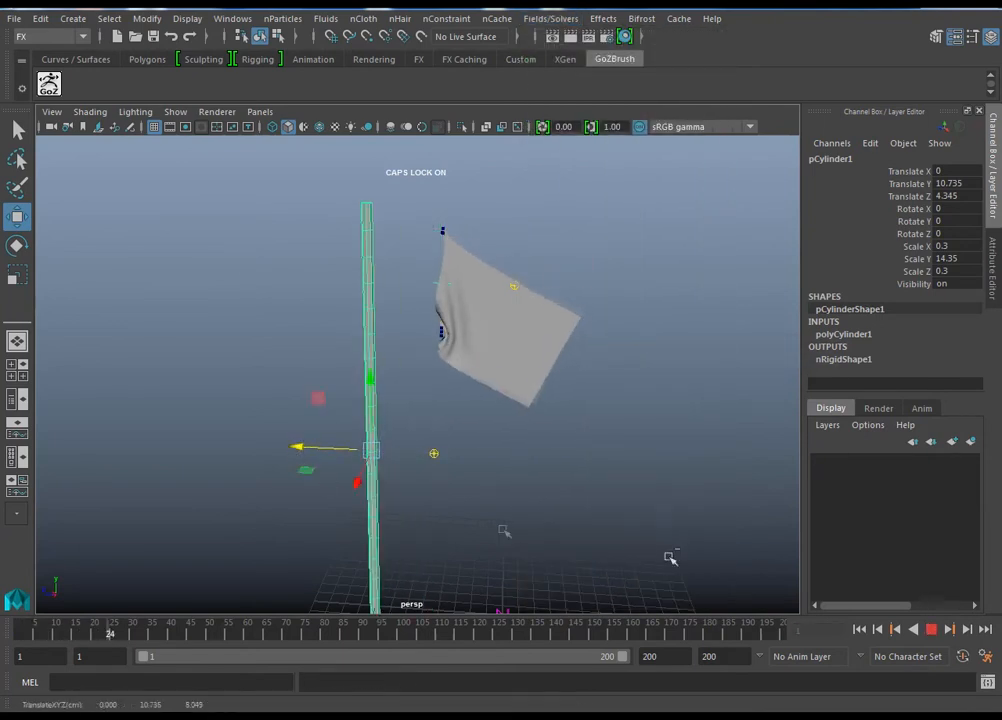
left_click(931, 629)
left_click(859, 630)
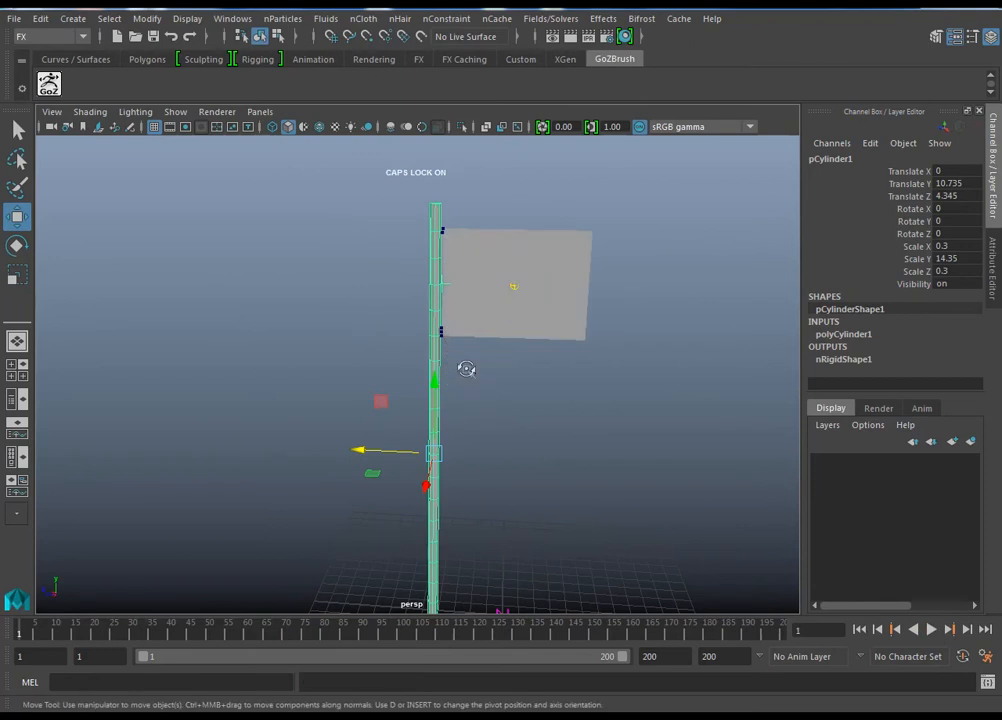
Step: Parent dynamicConstraint1 under pCylinder1 in the Outliner and minimize the Outliner
left_click_drag(467, 372, 458, 436, "alt")
middle_click_drag(458, 436, 446, 463, "alt")
left_click_drag(446, 463, 480, 431, "alt")
right_click_drag(480, 431, 482, 472, "alt")
left_click_drag(430, 357, 449, 381, "alt")
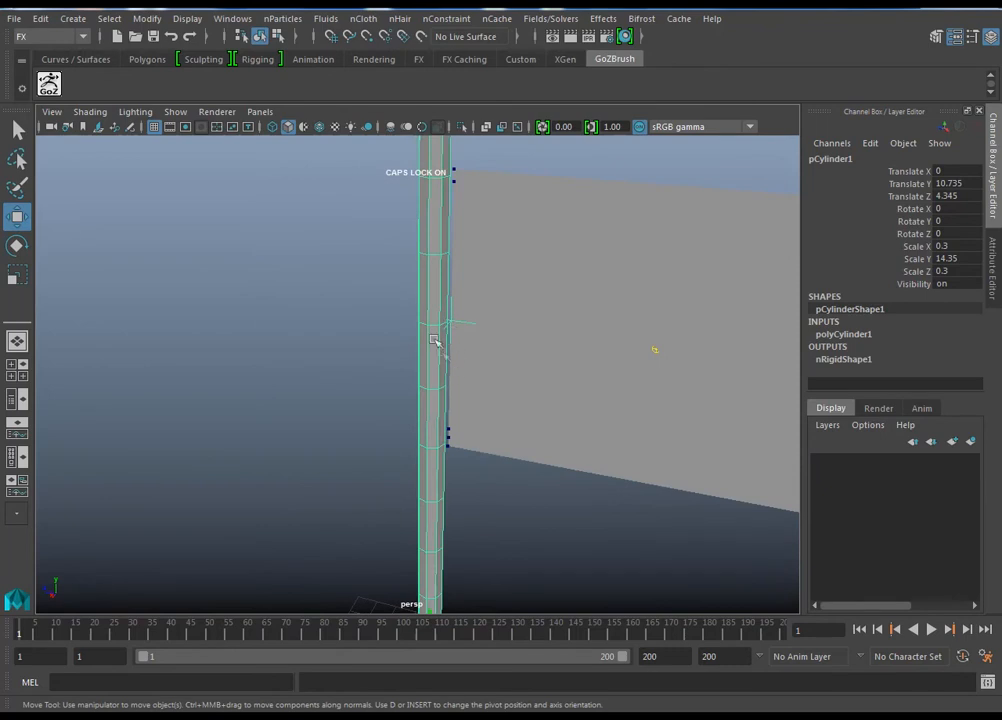
left_click(232, 18)
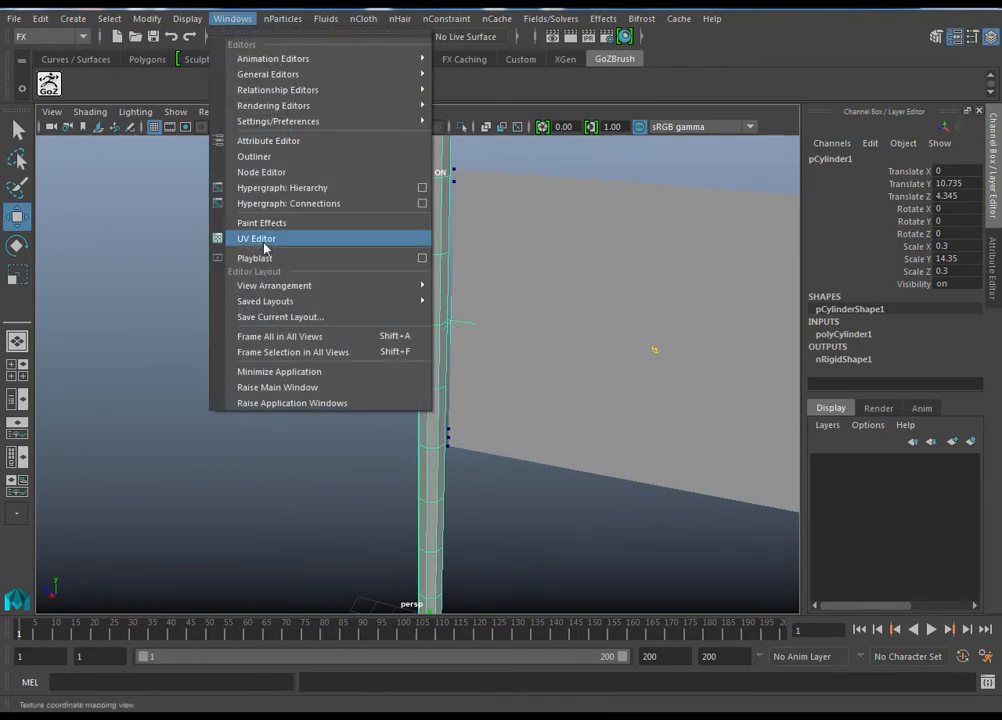
left_click(262, 157)
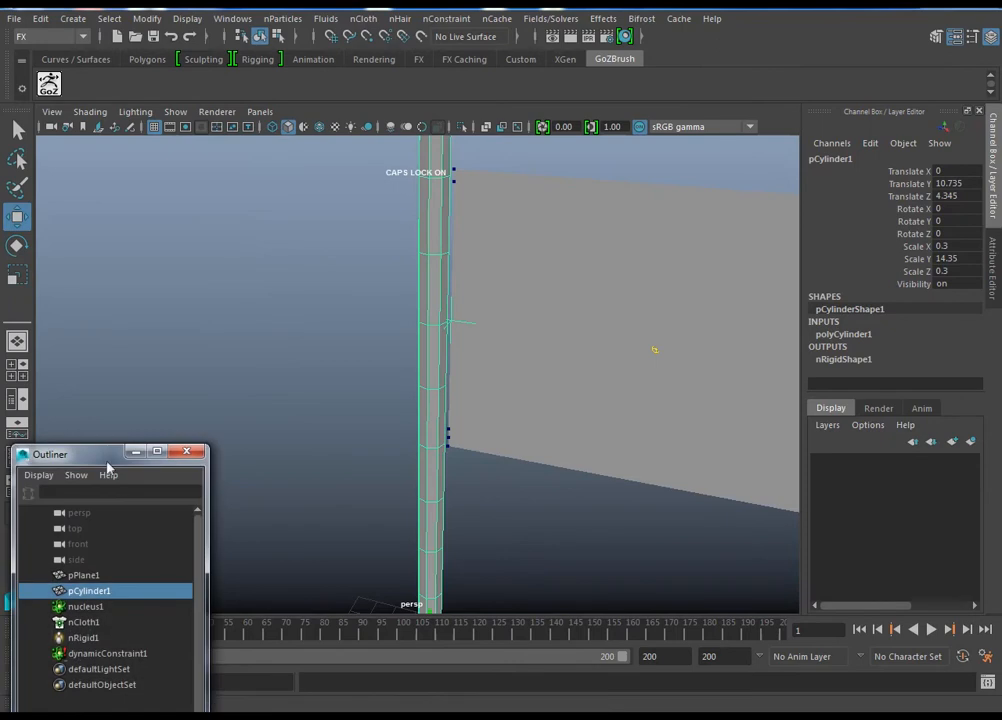
left_click_drag(204, 452, 798, 352)
left_click(716, 553)
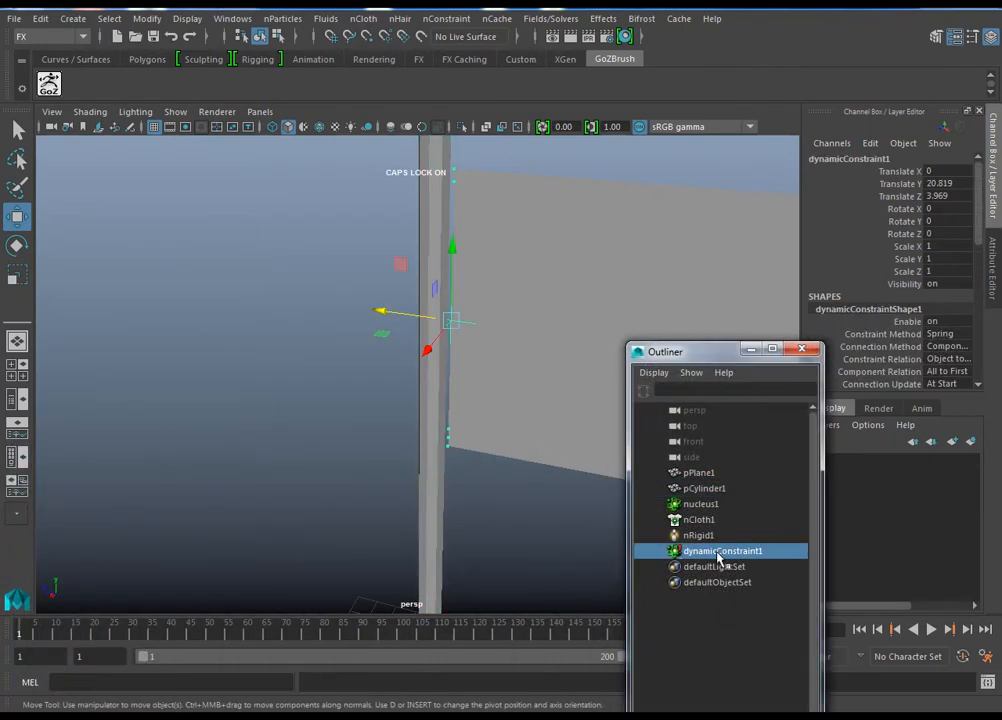
middle_click_drag(719, 537, 702, 488)
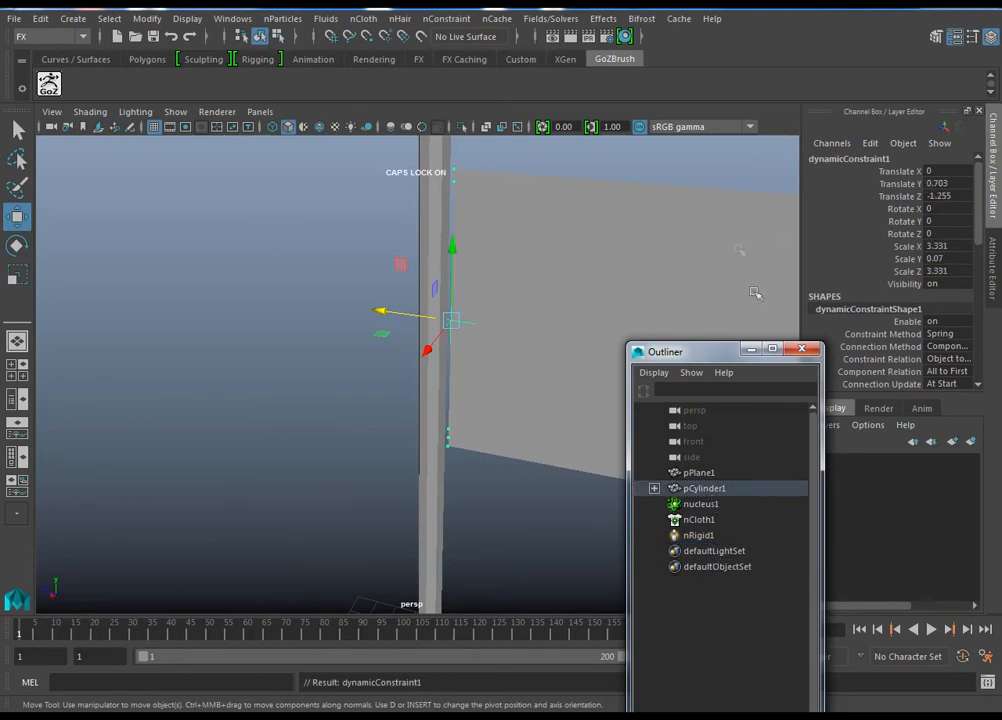
left_click(750, 350)
Step: Run Interactive Playback while rotating the pole about X to about 15.4 degrees to test whether the flag follows
right_click_drag(631, 304, 491, 341, "alt")
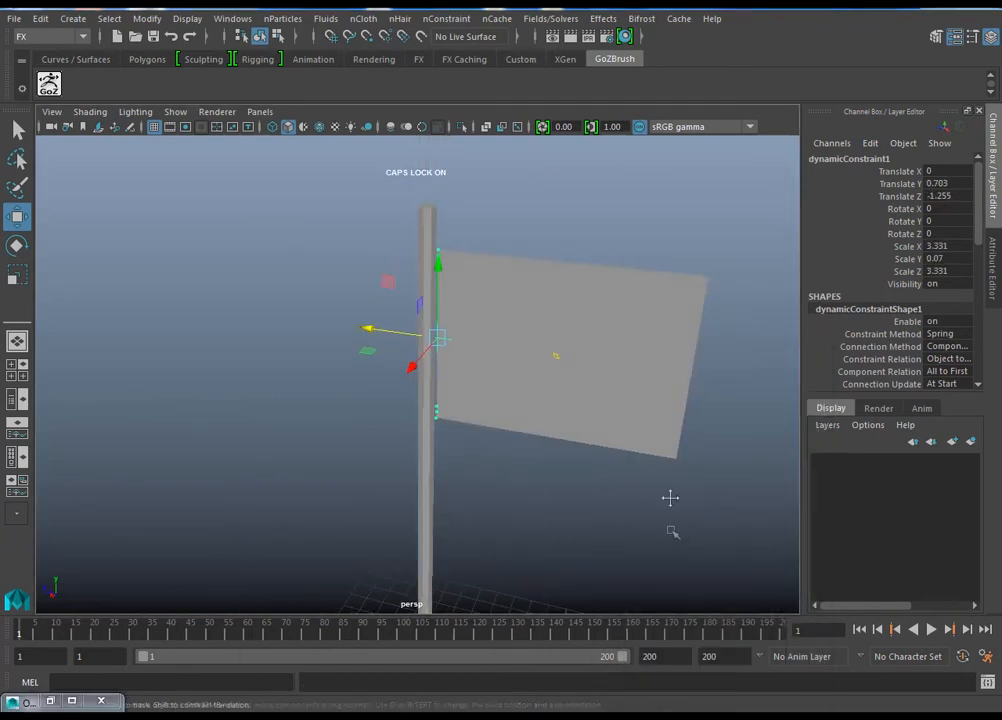
middle_click_drag(672, 533, 672, 418, "alt")
right_click_drag(568, 450, 512, 467, "alt")
right_click_drag(591, 452, 499, 450, "alt")
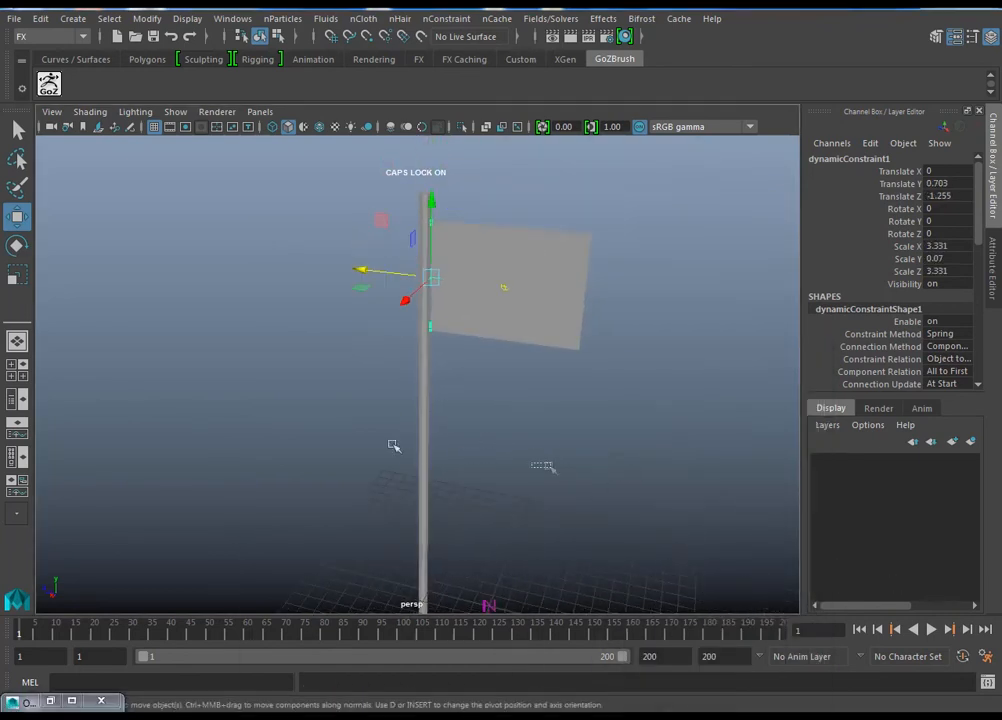
left_click_drag(545, 468, 320, 428)
right_click_drag(562, 476, 472, 474, "alt")
left_click(586, 490)
left_click(429, 463)
key("e")
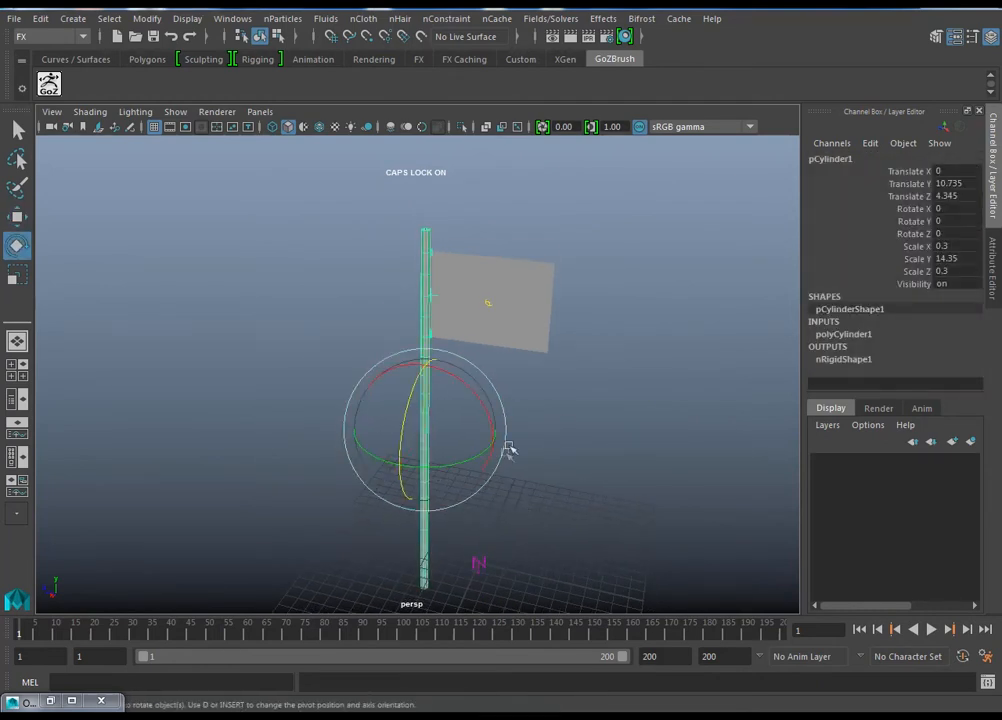
left_click_drag(510, 463, 550, 432, "alt")
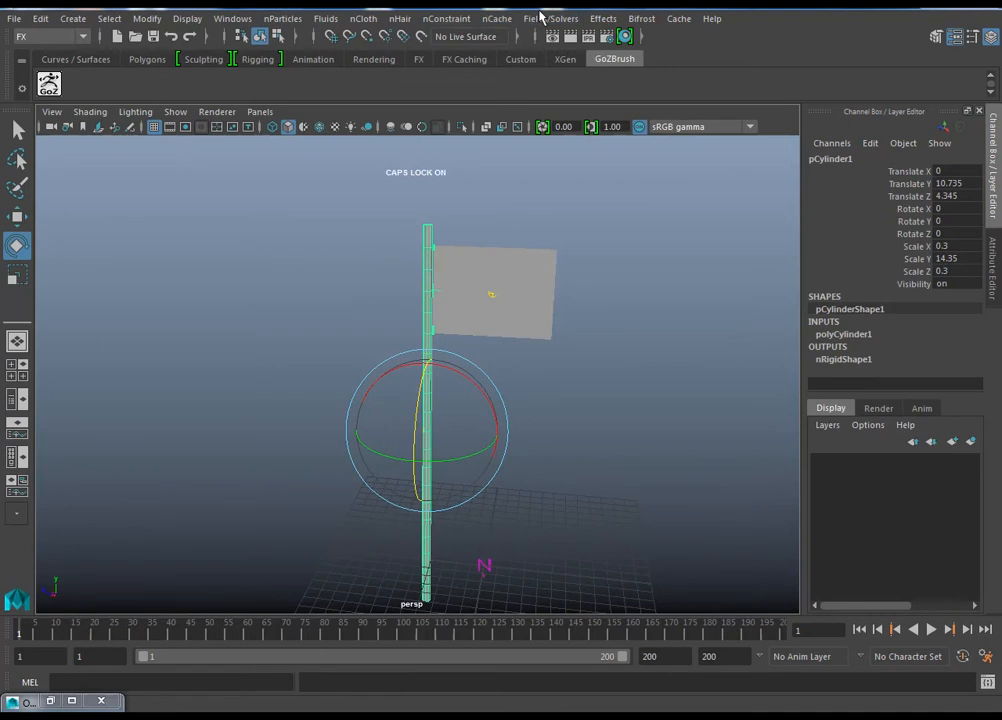
left_click(545, 18)
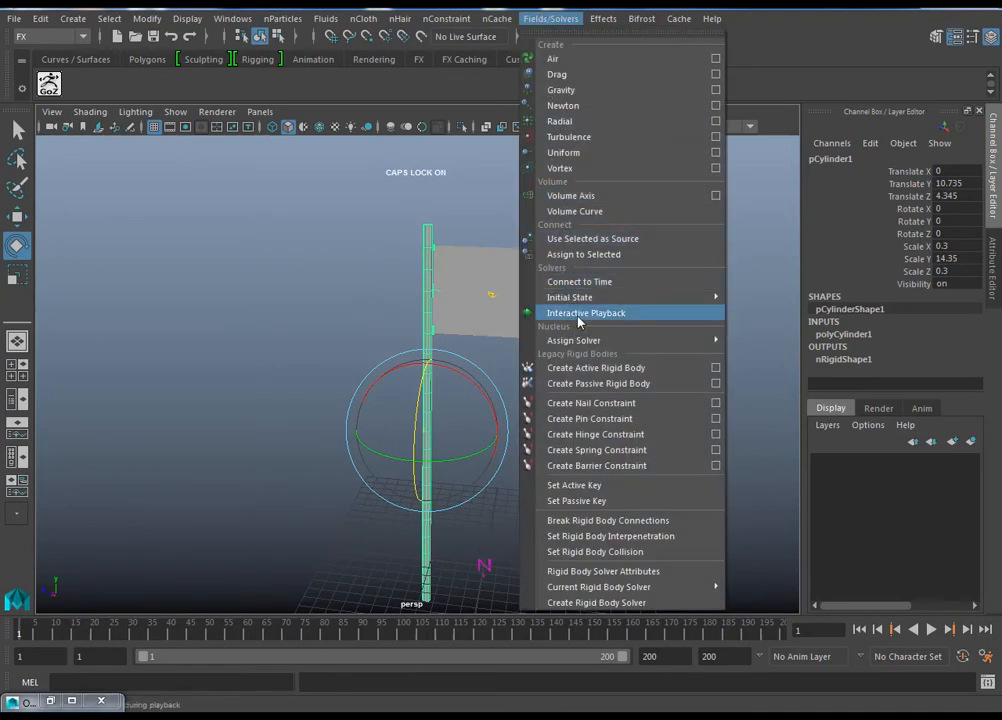
left_click(584, 313)
mouse_move(476, 389)
left_mouse_down()
mouse_move(470, 381)
mouse_move(483, 399)
mouse_move(467, 375)
left_mouse_up()
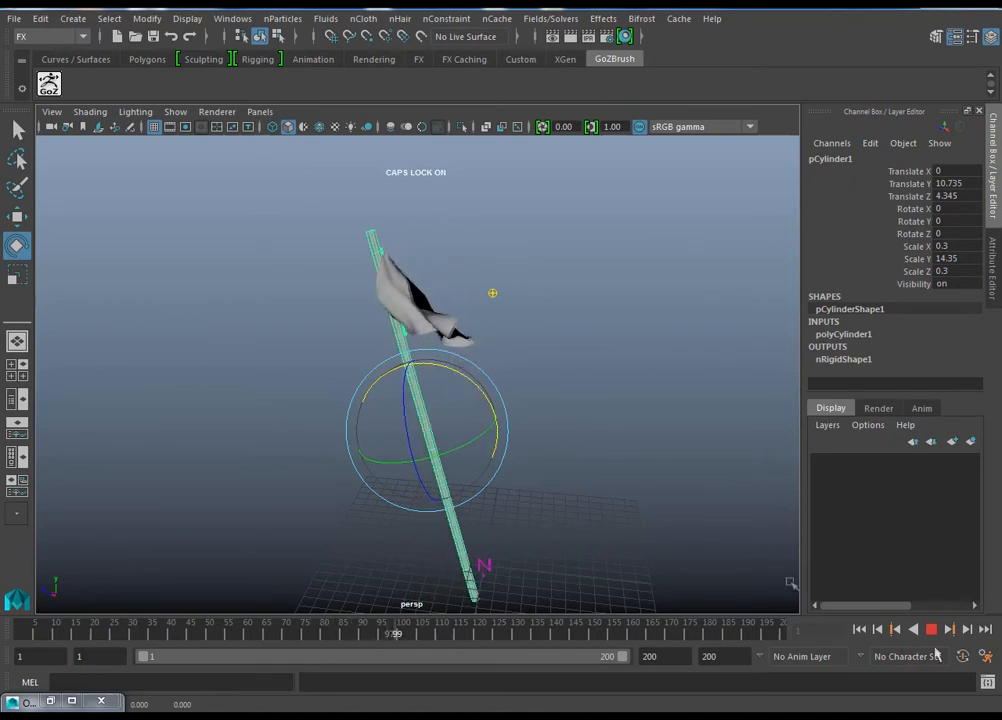
left_click_drag(561, 430, 561, 396, "alt")
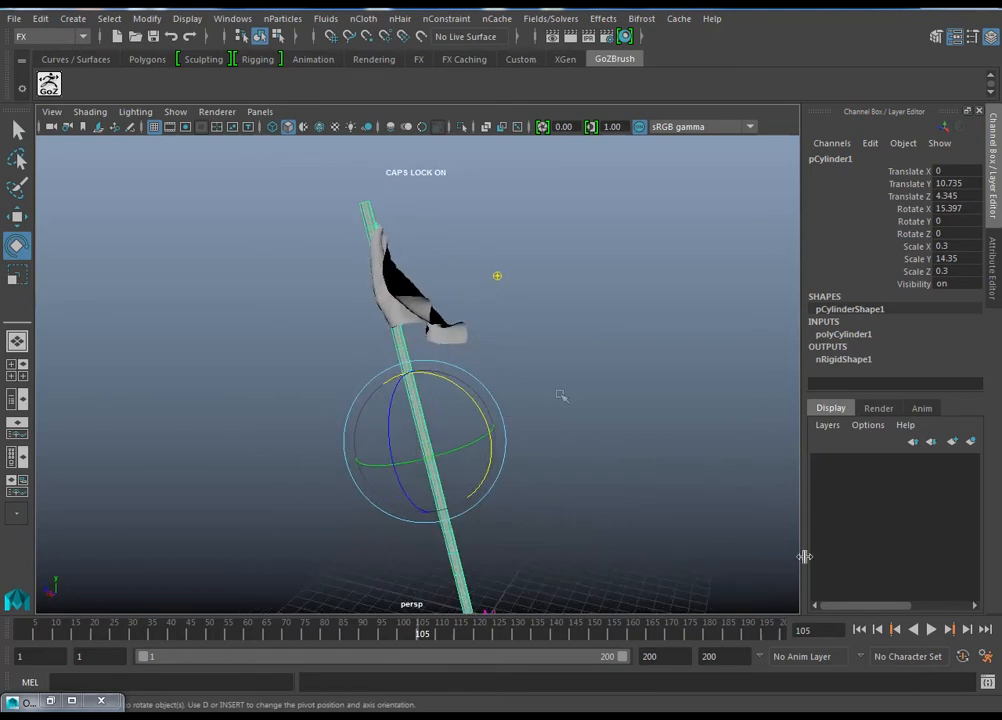
Step: Rewind to frame 1 and set the pole's Rotate X to 0
left_click(859, 630)
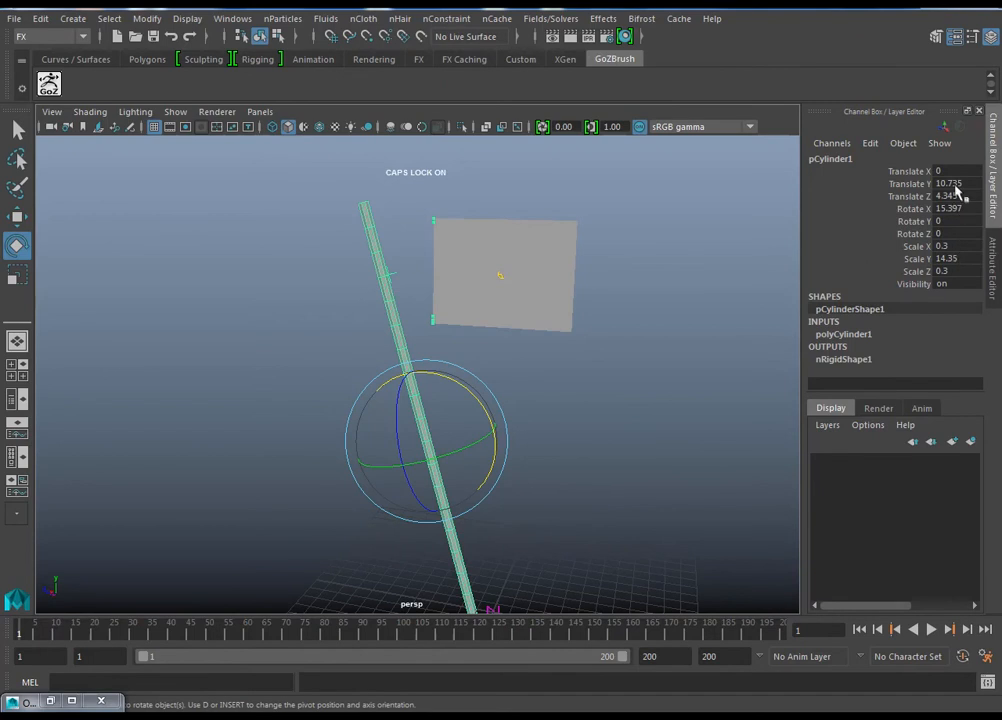
type("0")
key("Return")
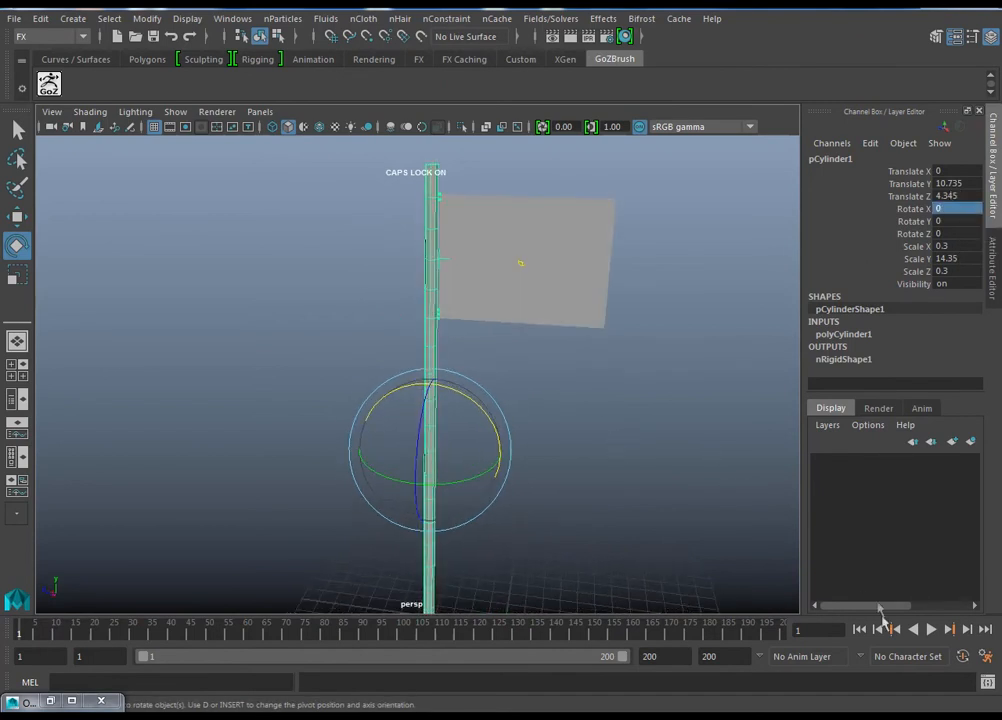
Step: Play the simulation from frame 1 to check how the flag hangs from the pole, stopping around frame 112
left_click(914, 630)
left_click(931, 630)
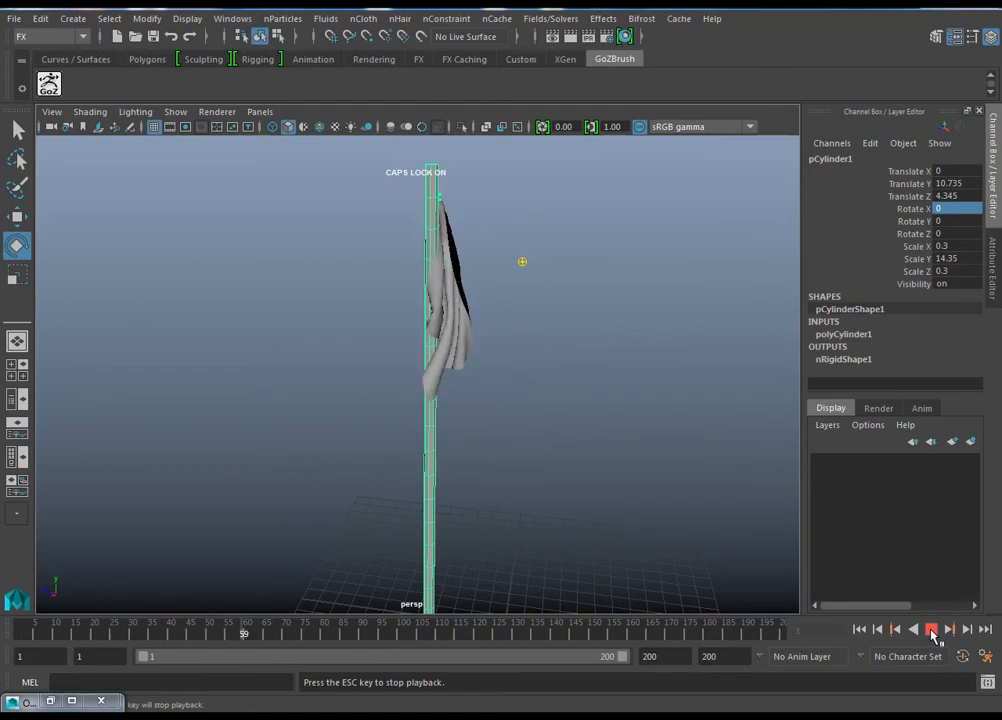
left_click_drag(615, 455, 539, 481, "alt")
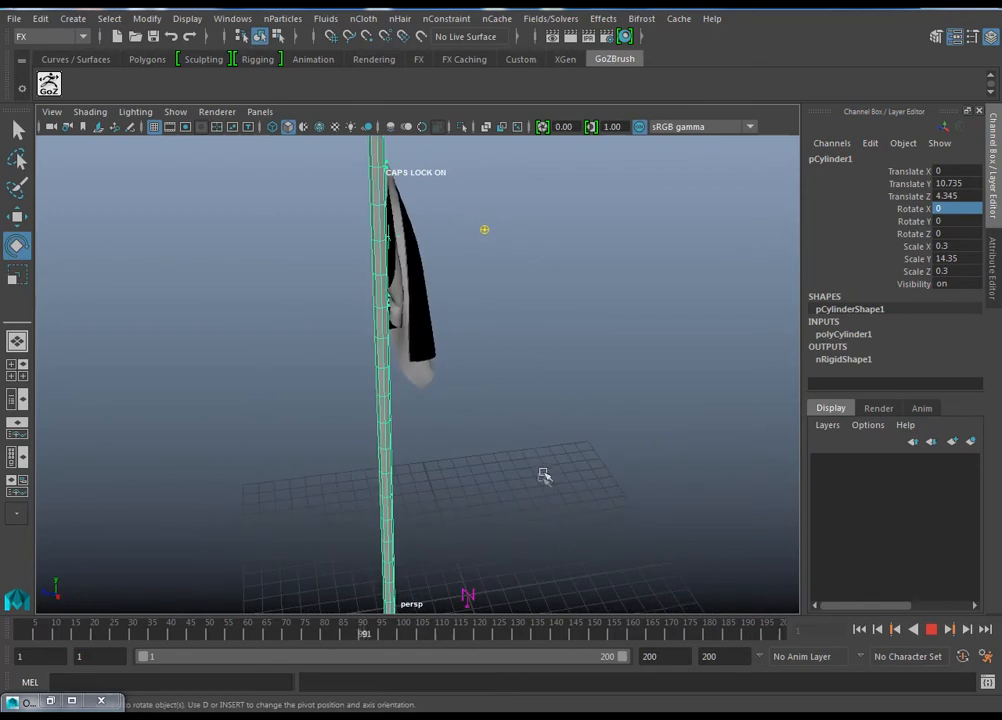
left_click_drag(593, 532, 541, 412, "alt")
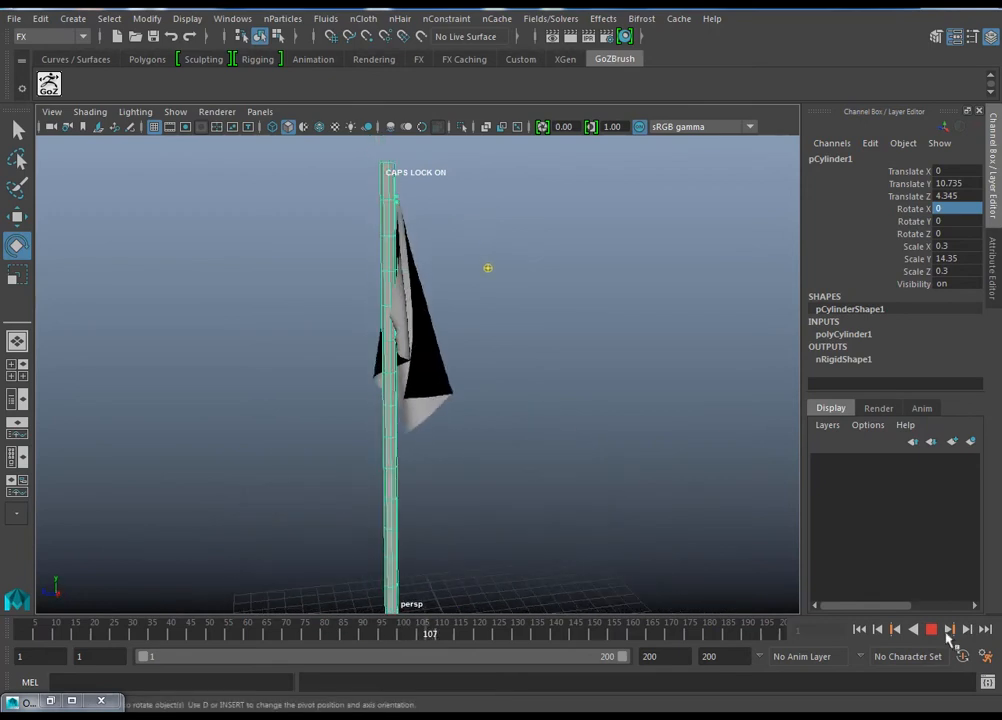
left_click(931, 629)
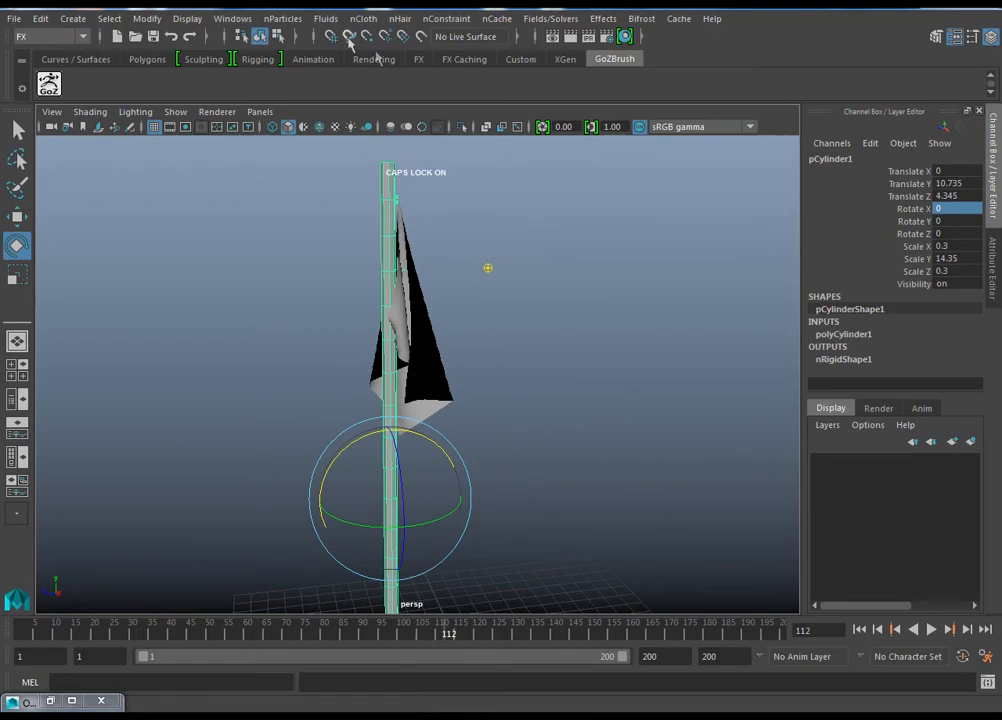
Step: Select nucleus1 in the Outliner and bring up its Gravity and Wind attributes in the Attribute Editor
left_click_drag(667, 300, 481, 283, "alt")
left_click(462, 338)
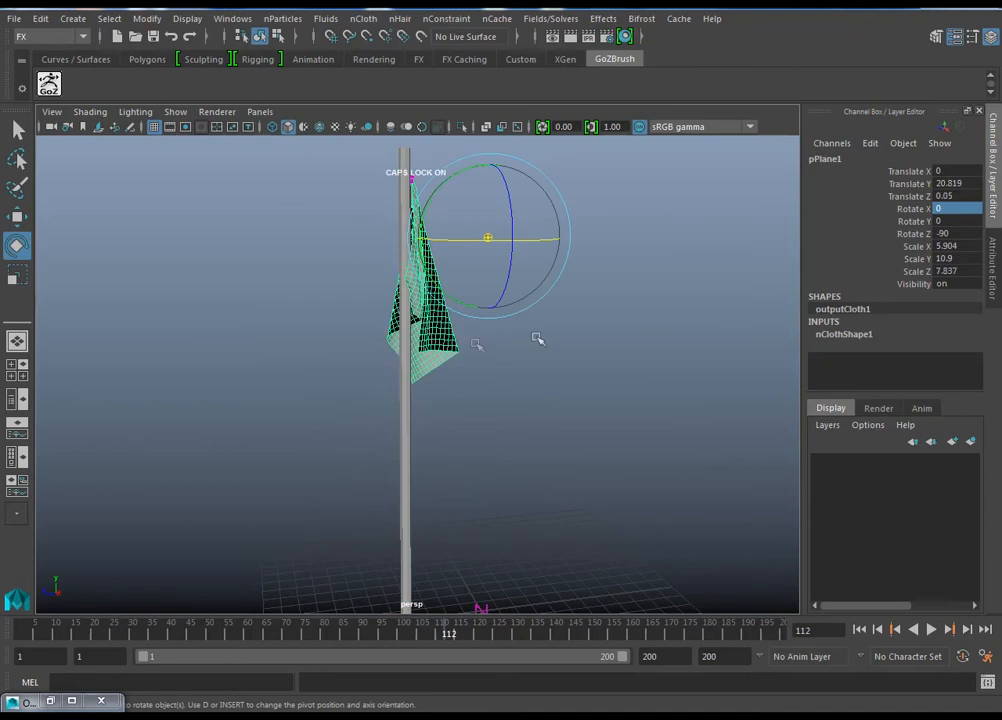
left_click(522, 393)
left_click_drag(444, 297, 446, 299)
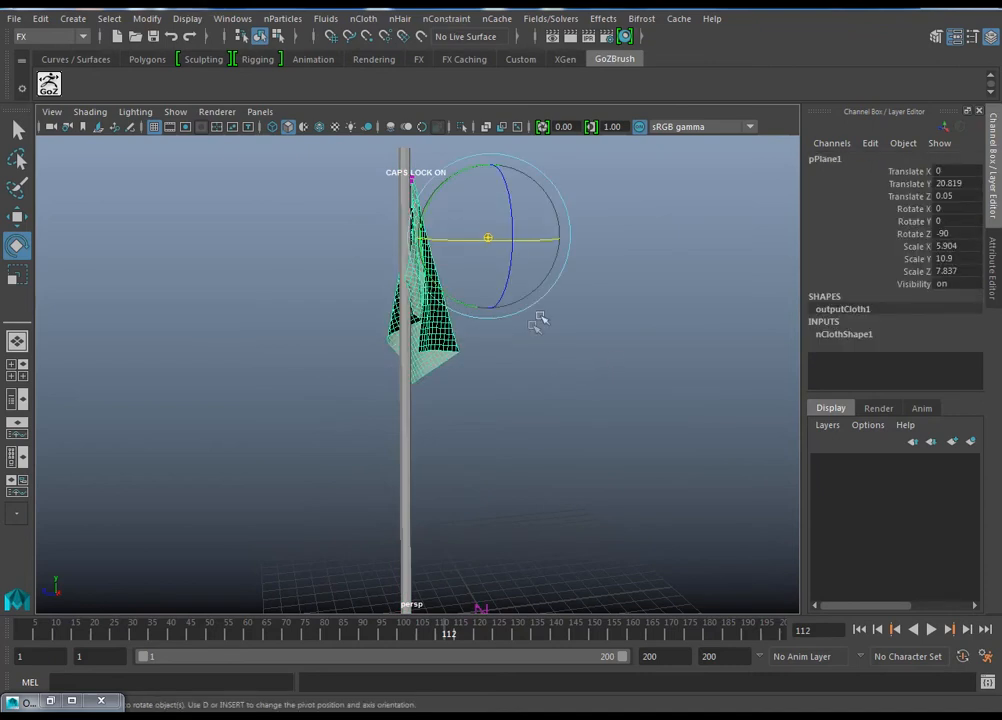
left_click(232, 18)
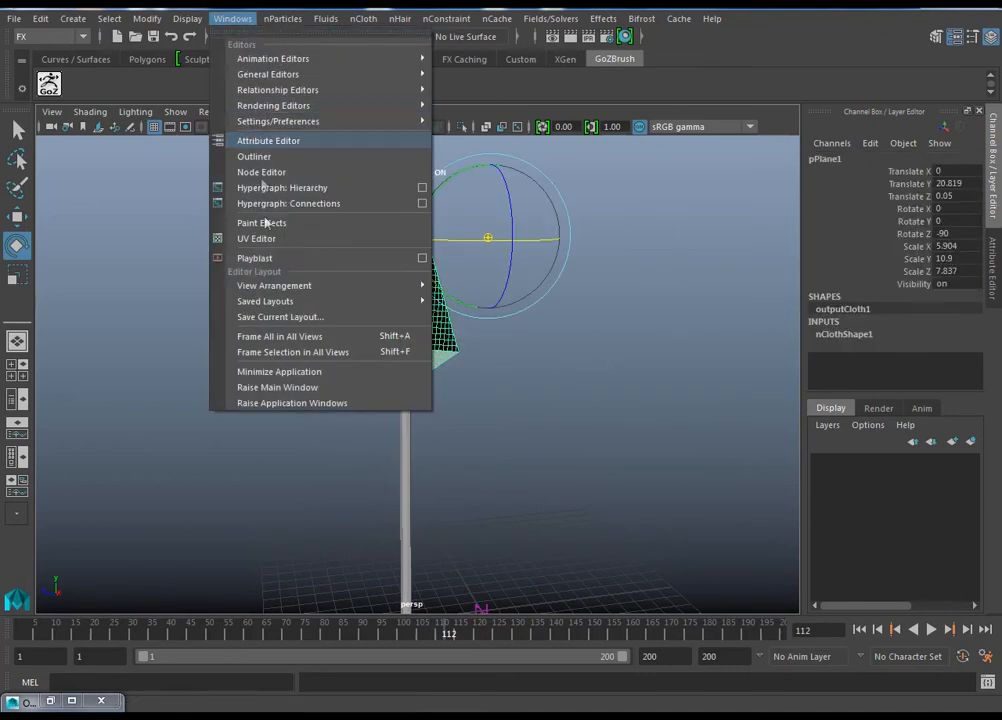
left_click(279, 160)
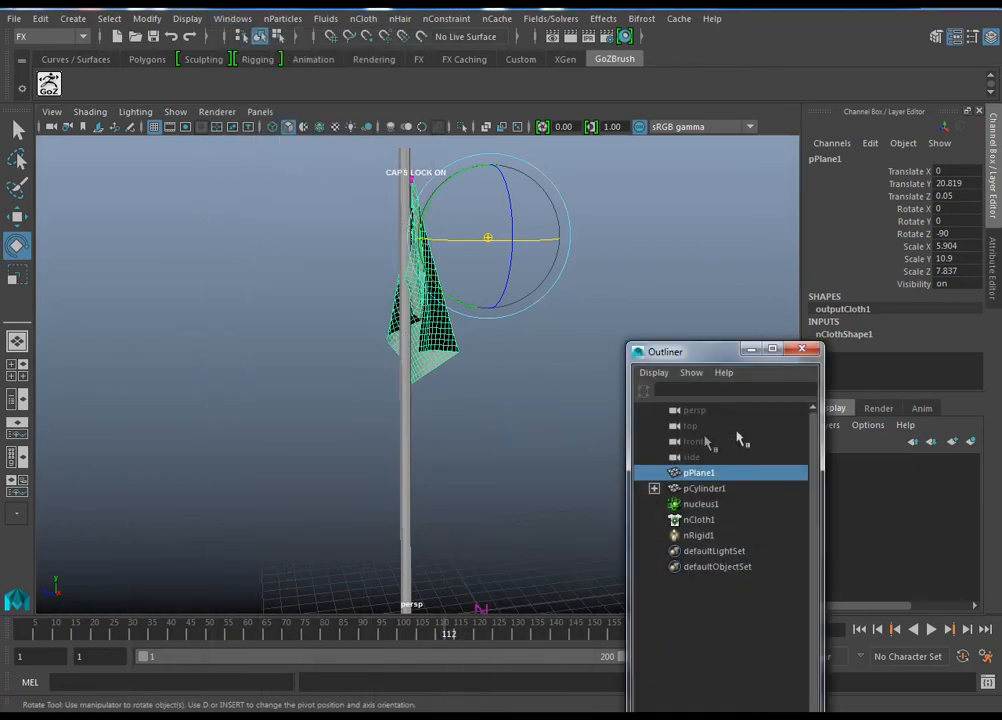
left_click(700, 504)
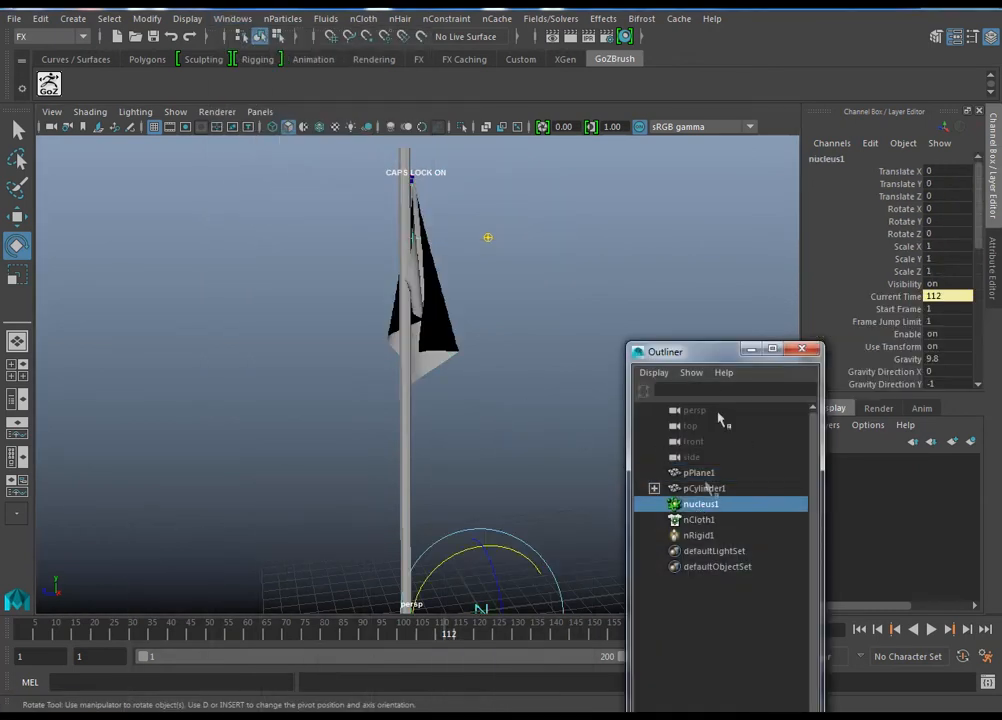
left_click_drag(707, 363, 424, 489)
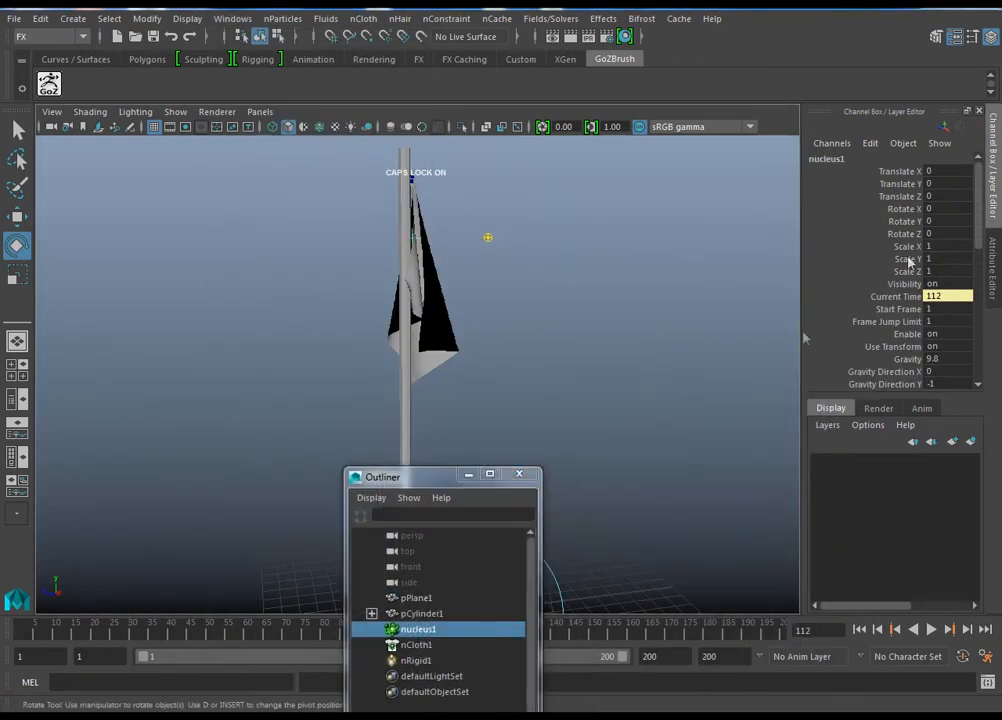
key("ctrl+a")
left_click_drag(973, 303, 980, 349)
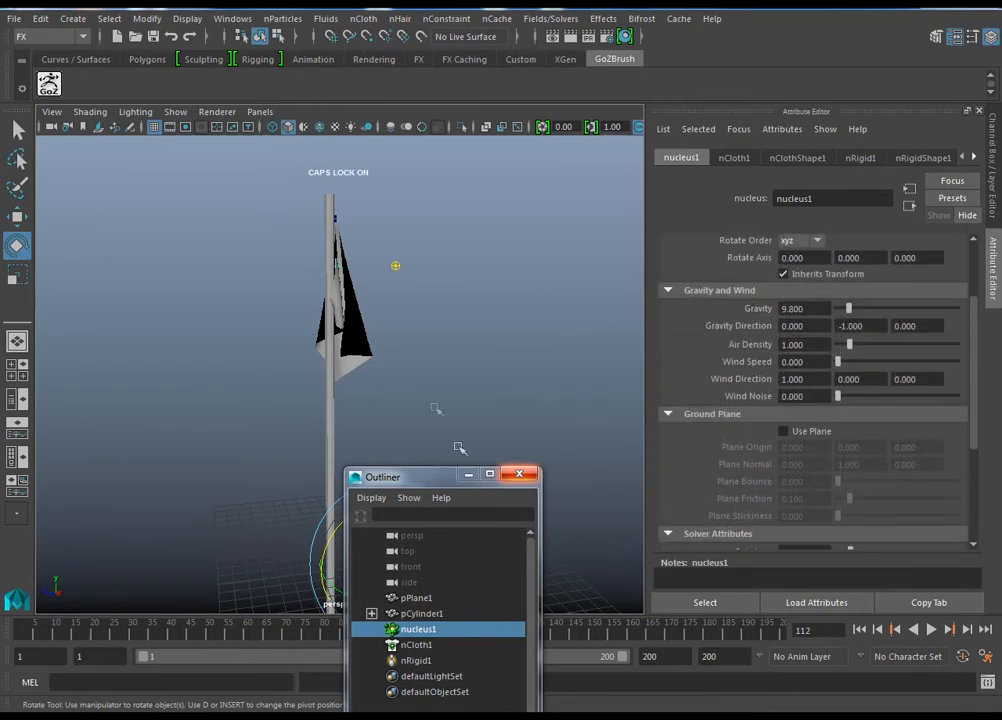
Step: Set the nucleus Wind Direction to 0, 0, -1 so the wind blows along negative Z
left_click_drag(436, 478, 429, 617)
scroll(498, 400, "down", 1)
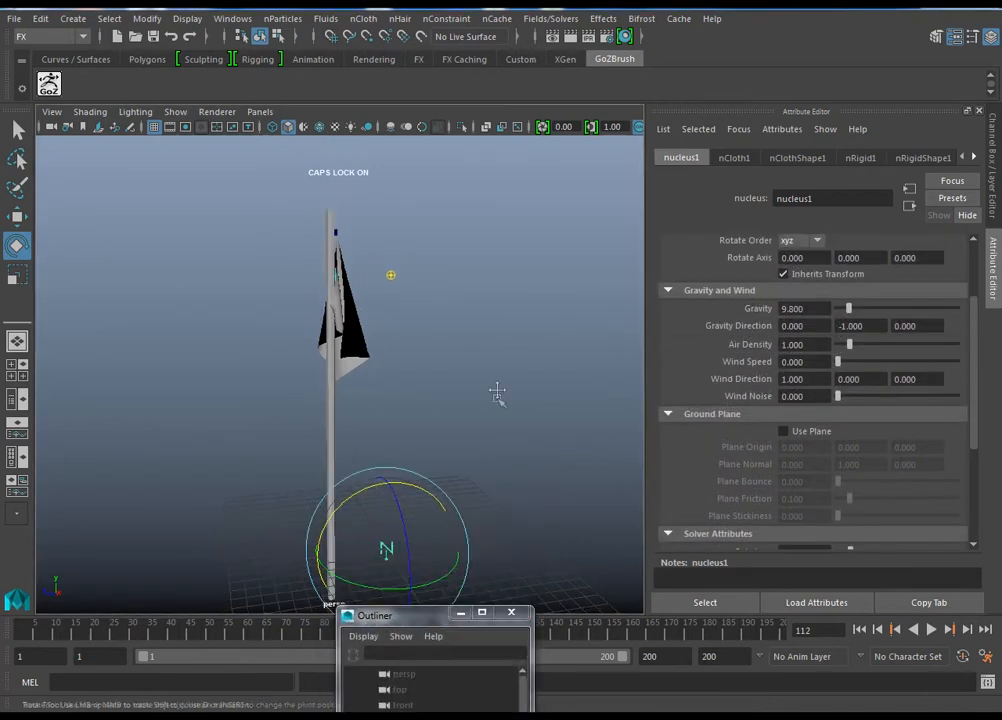
middle_click_drag(498, 400, 508, 377, "alt")
left_click_drag(457, 361, 439, 347, "alt")
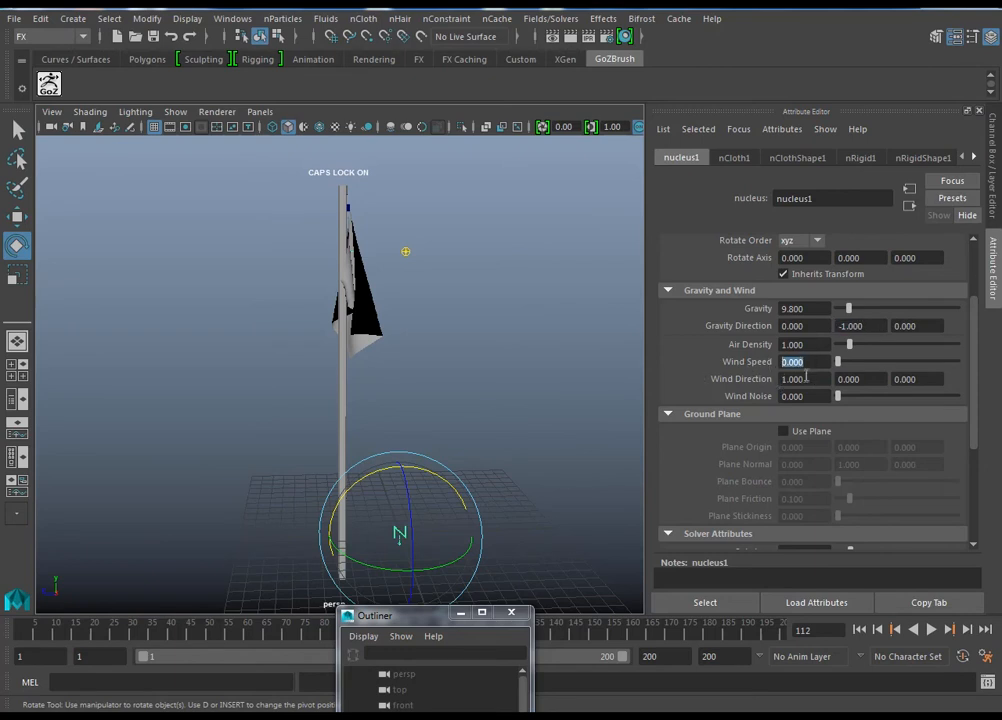
left_click_drag(501, 350, 492, 376, "alt")
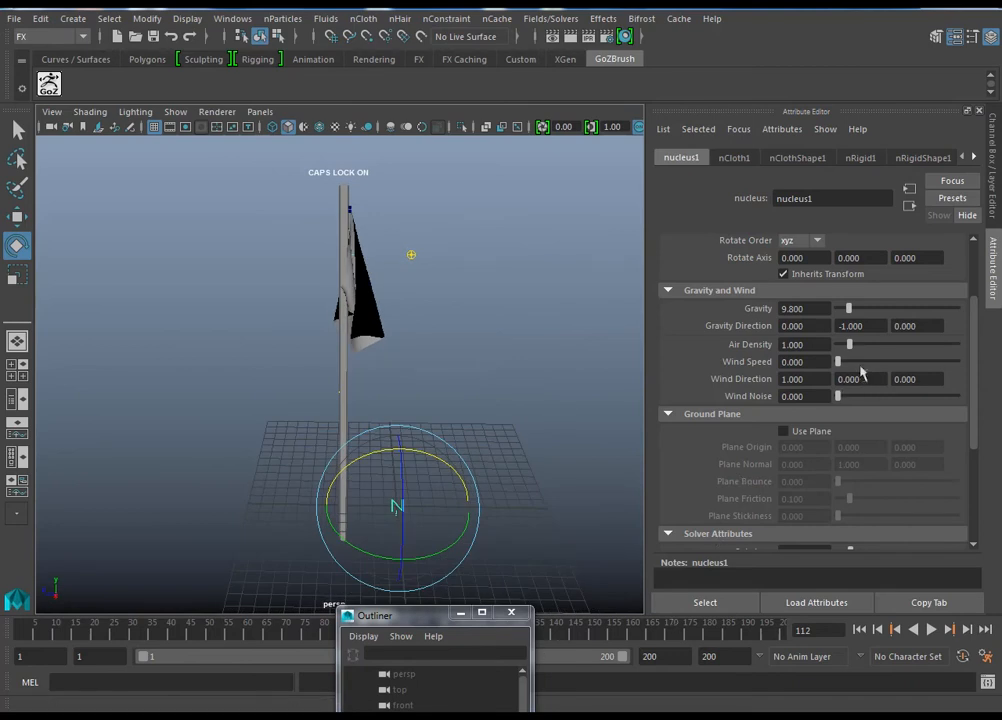
left_click_drag(481, 403, 515, 412, "alt")
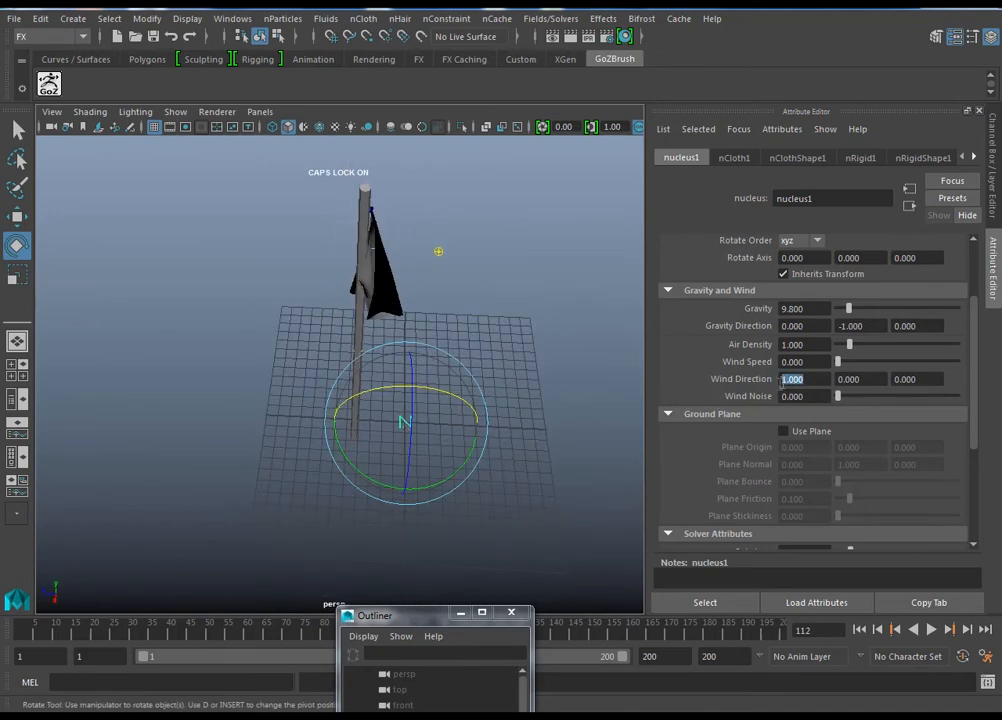
left_click_drag(493, 375, 355, 323, "alt")
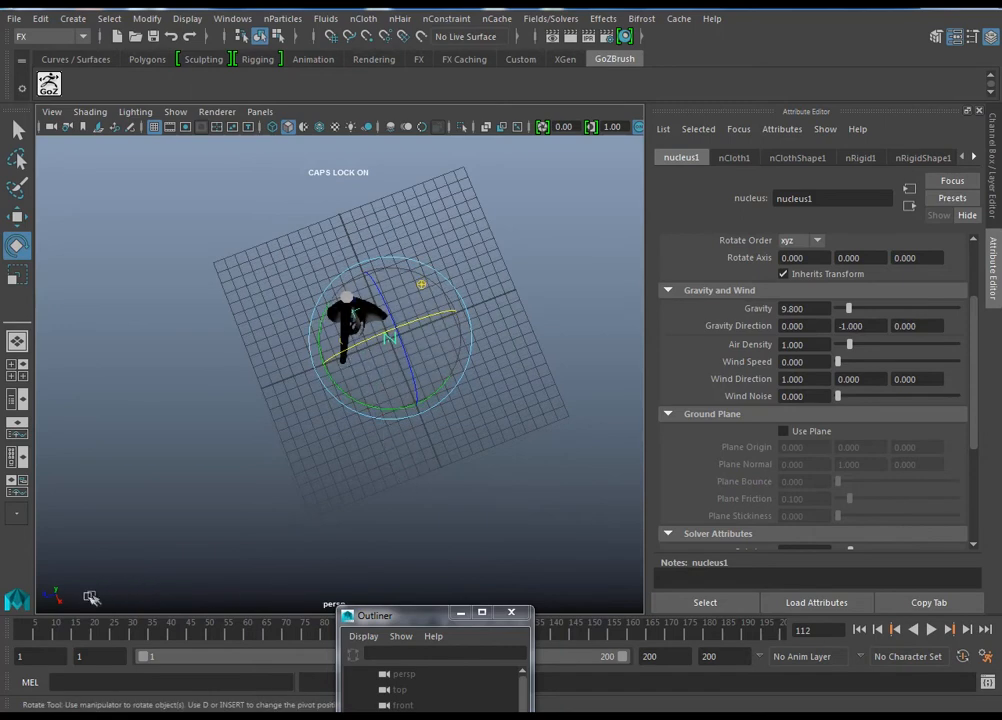
left_click_drag(500, 310, 636, 317, "alt")
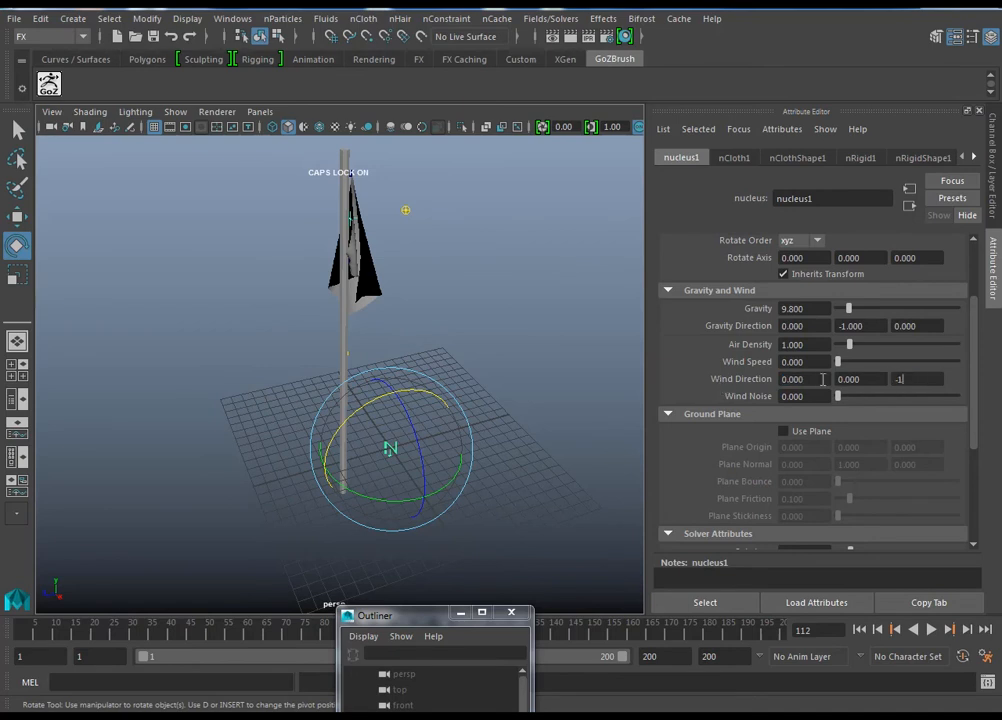
left_click_drag(412, 226, 362, 252, "alt")
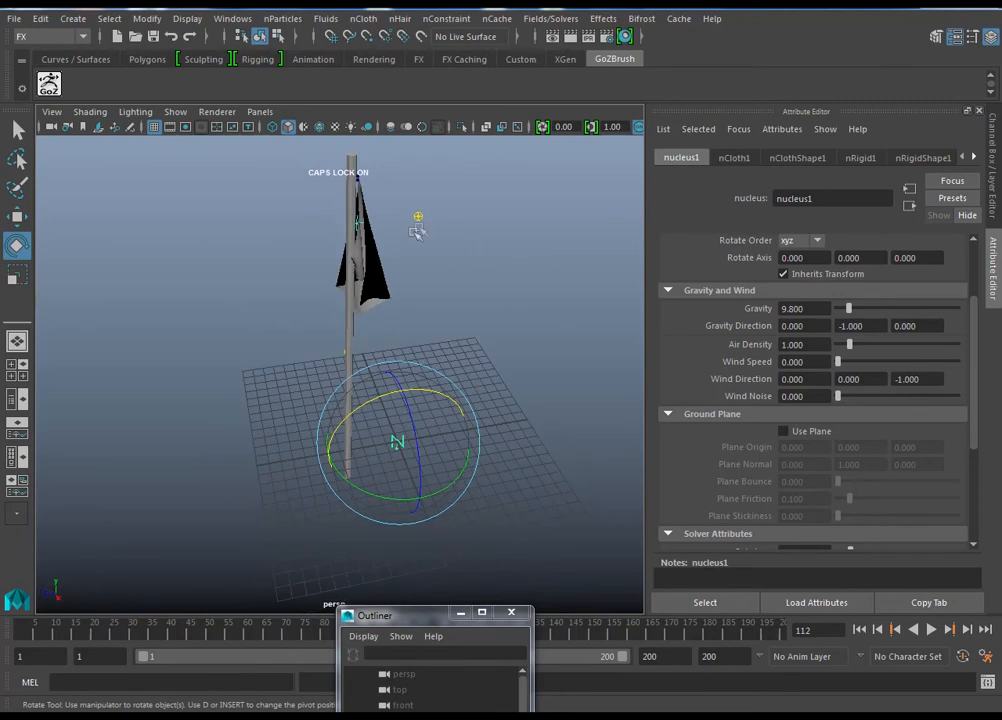
Step: Set the nucleus Wind Speed to about 12.914 and play the simulation from frame 1
middle_click_drag(520, 400, 519, 430, "alt")
left_click_drag(519, 430, 521, 408, "alt")
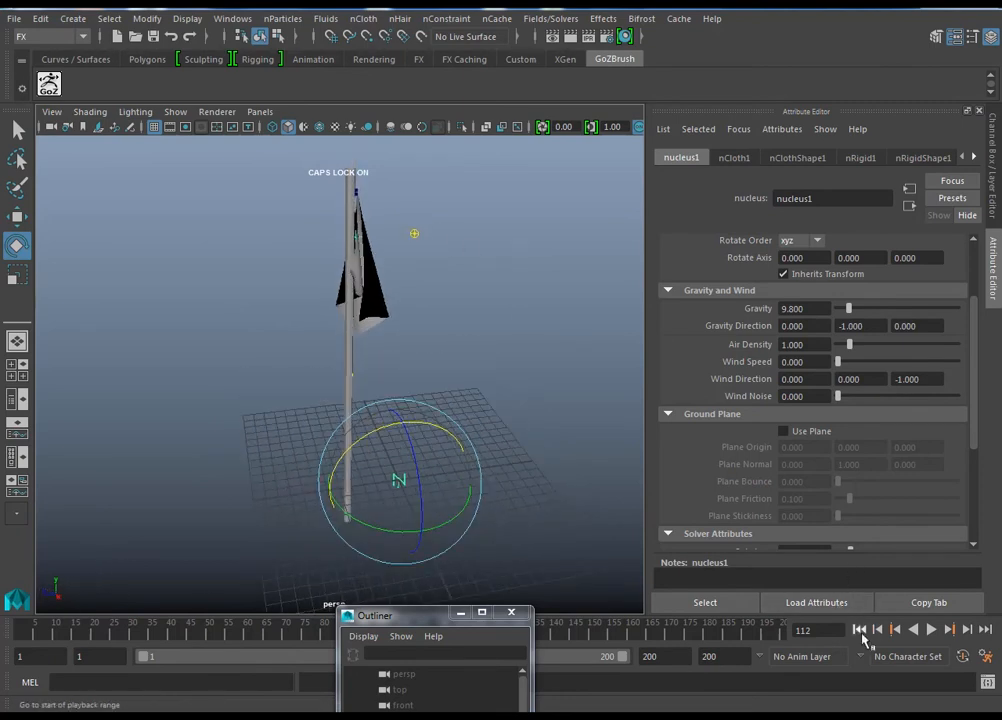
left_click_drag(868, 372, 871, 370)
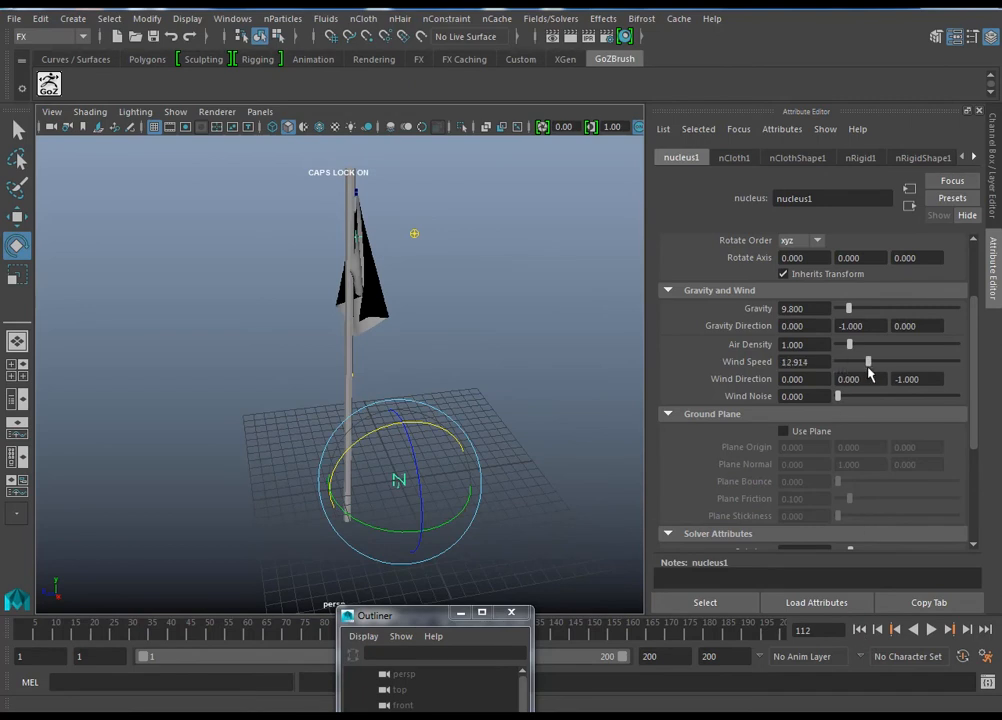
left_click(857, 630)
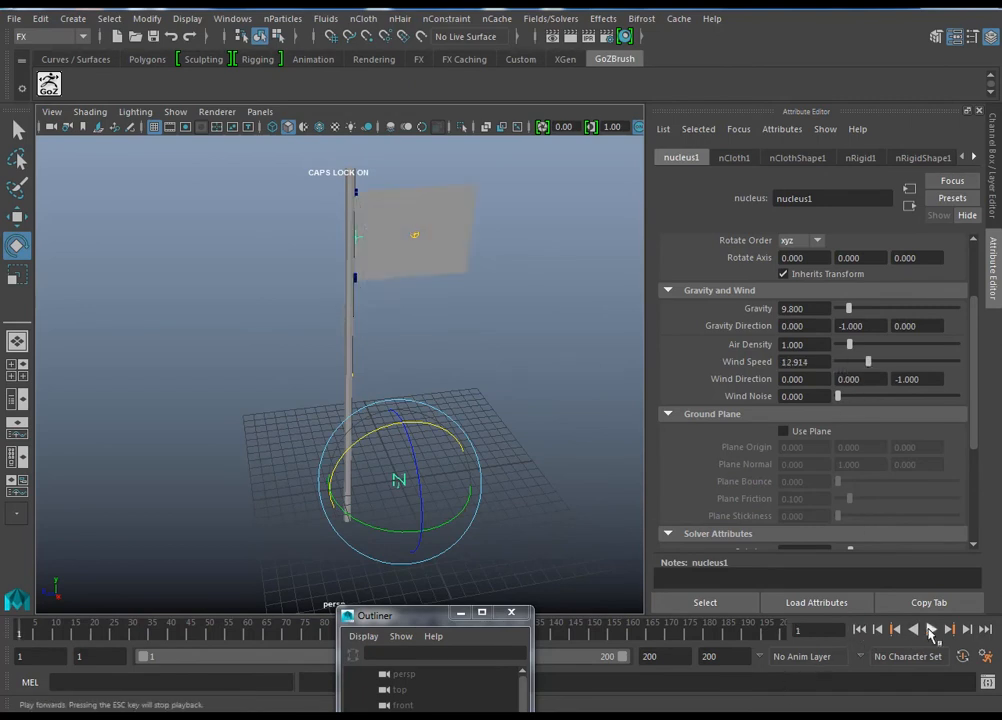
left_click(930, 630)
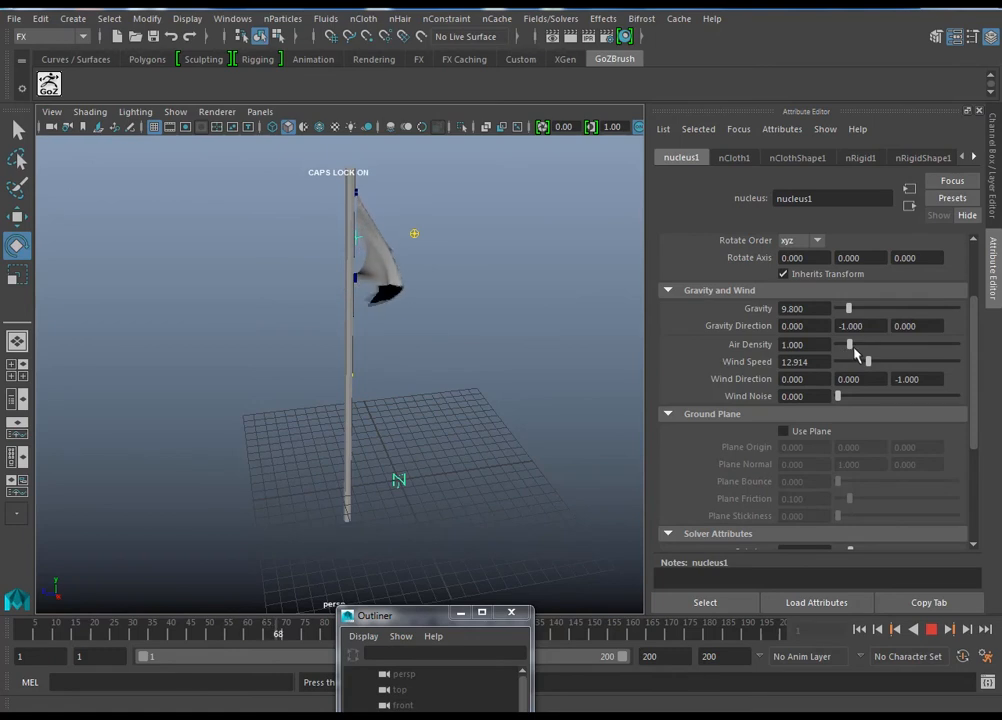
Step: Raise the Air Density to about 1.523 during playback, check the waving flag from several angles, and stop playback
left_click_drag(851, 349, 855, 351)
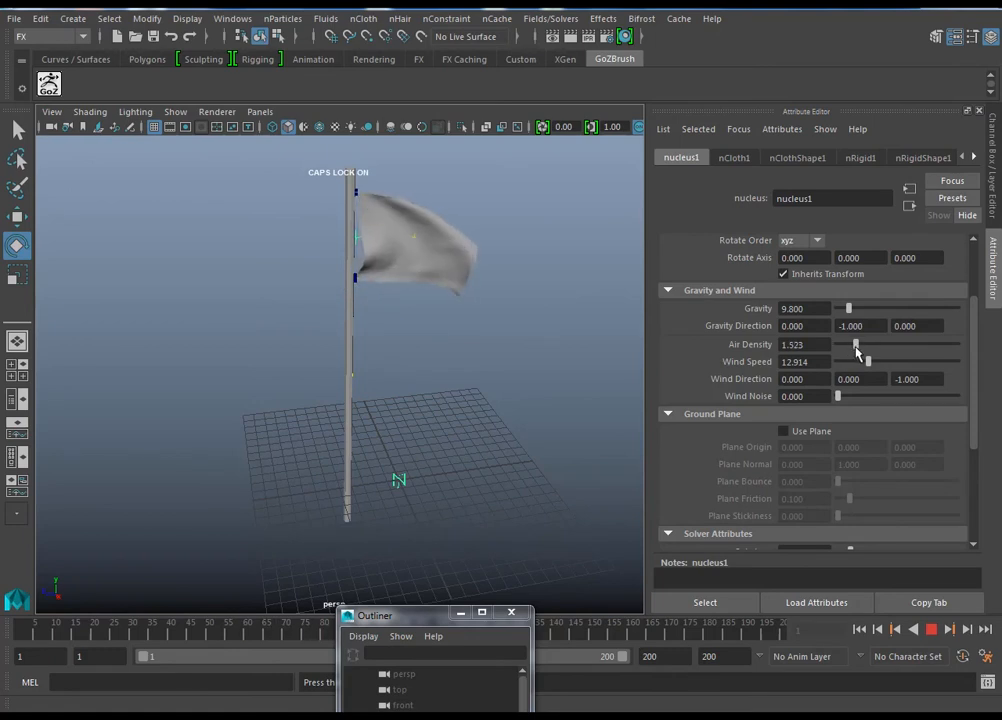
left_click_drag(572, 400, 447, 446, "alt")
middle_click_drag(447, 446, 438, 466, "alt")
left_click_drag(436, 441, 548, 425, "alt")
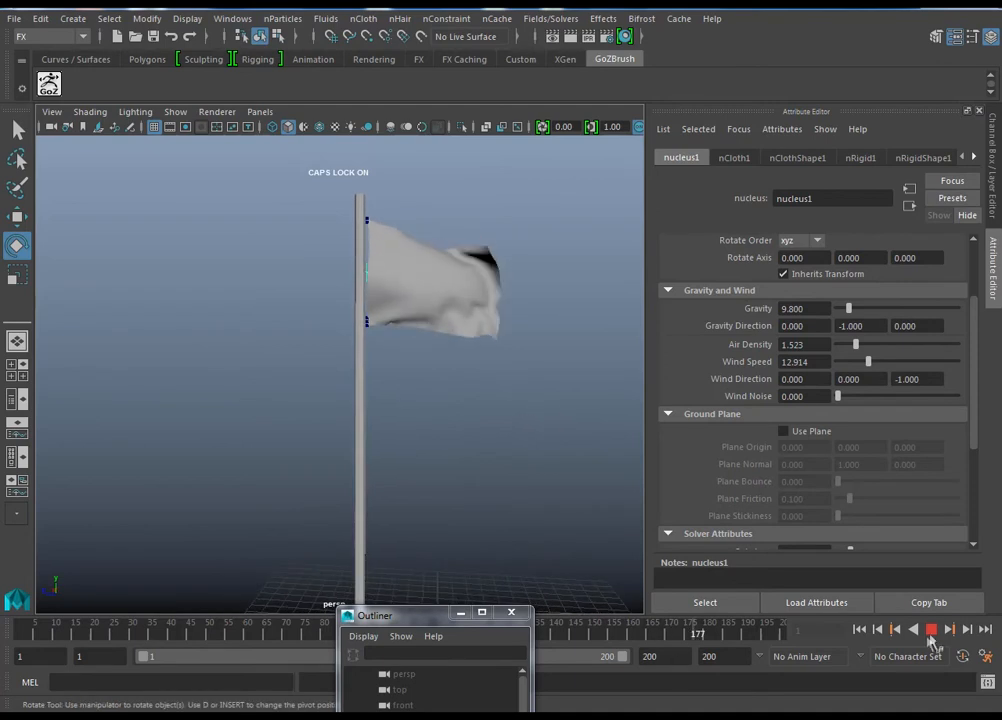
left_click(933, 638)
Step: Minimize the Outliner and rewind the simulation to frame 1
mouse_move(365, 376)
left_mouse_down("alt")
mouse_move(116, 376)
mouse_move(418, 391)
mouse_move(374, 396)
left_mouse_up("alt")
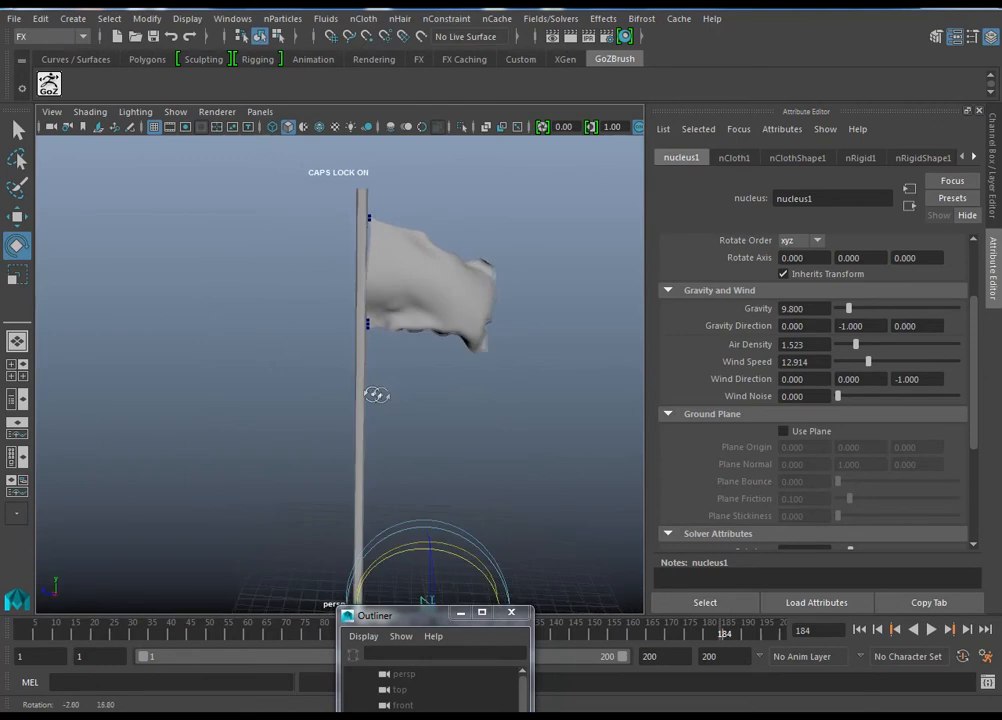
left_click(461, 620)
left_click_drag(528, 463, 570, 403, "alt")
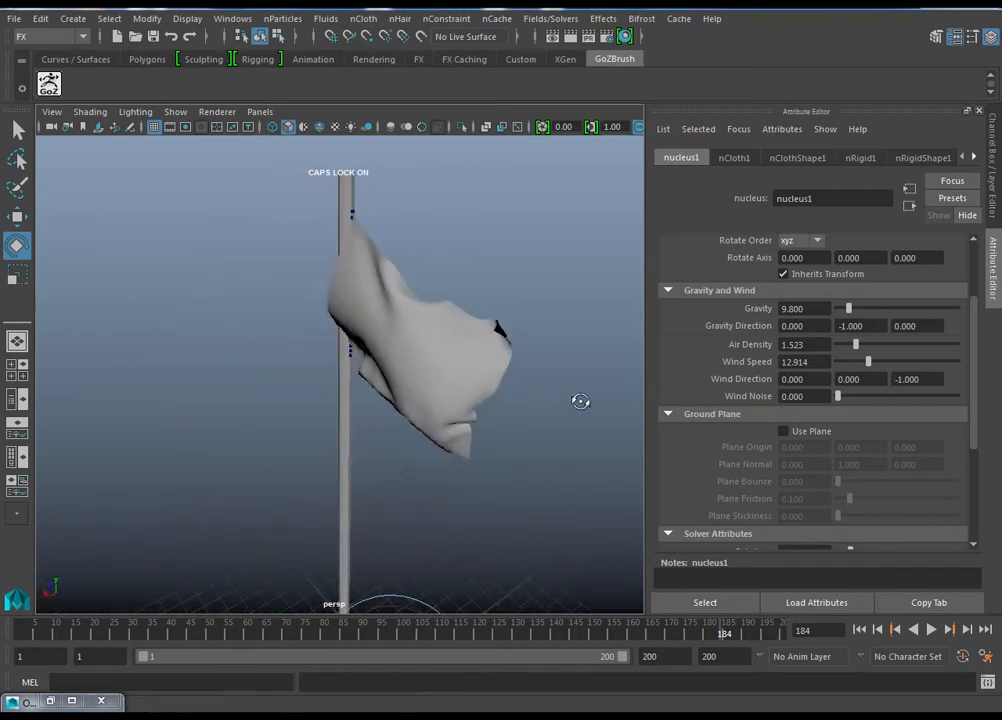
left_click_drag(453, 482, 480, 494, "alt")
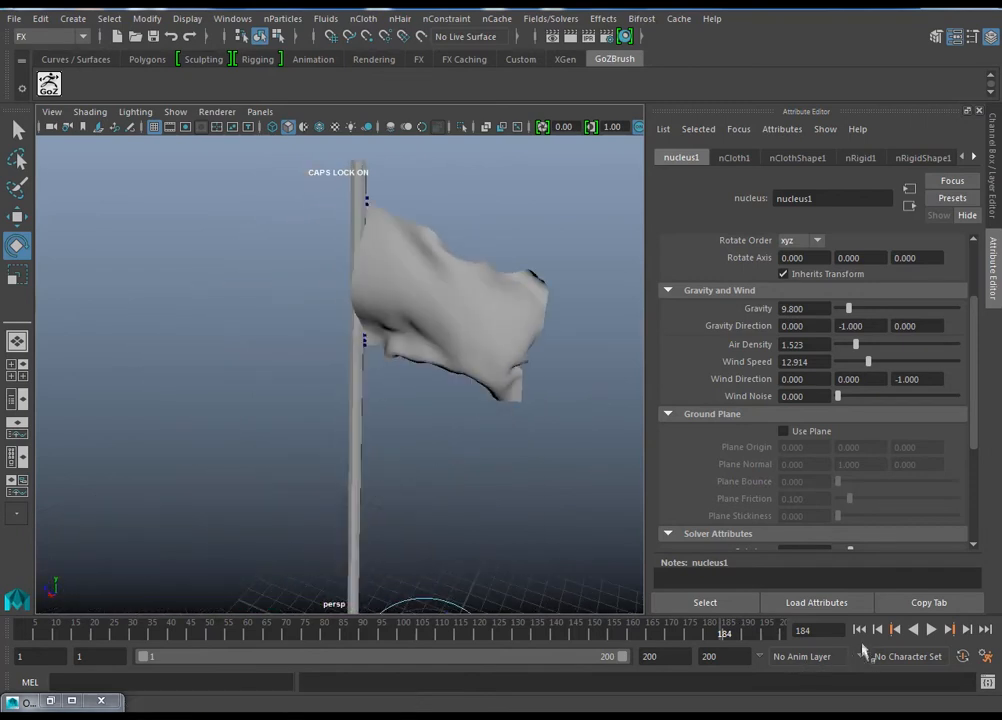
left_click_drag(604, 495, 502, 478, "alt")
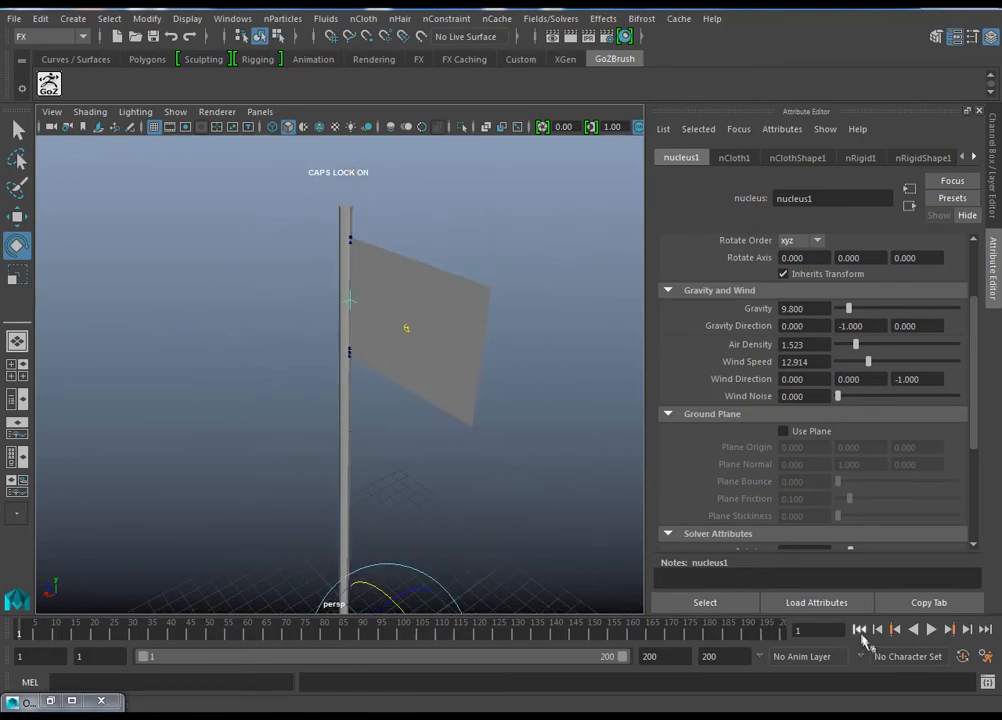
left_click_drag(455, 526, 480, 526, "alt")
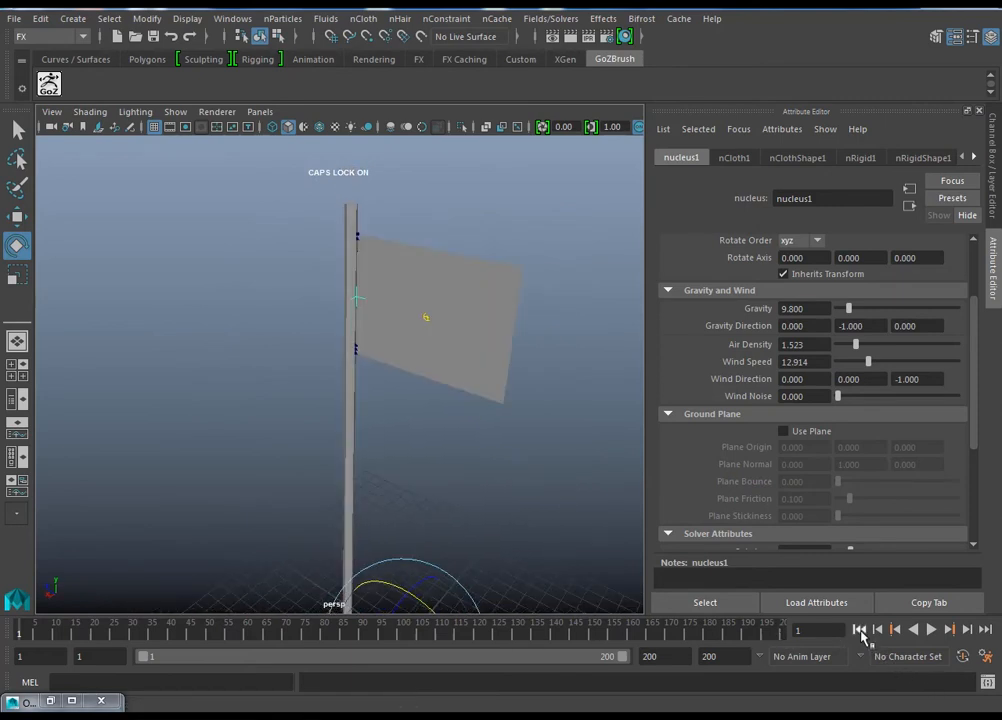
left_click_drag(546, 474, 569, 483, "alt")
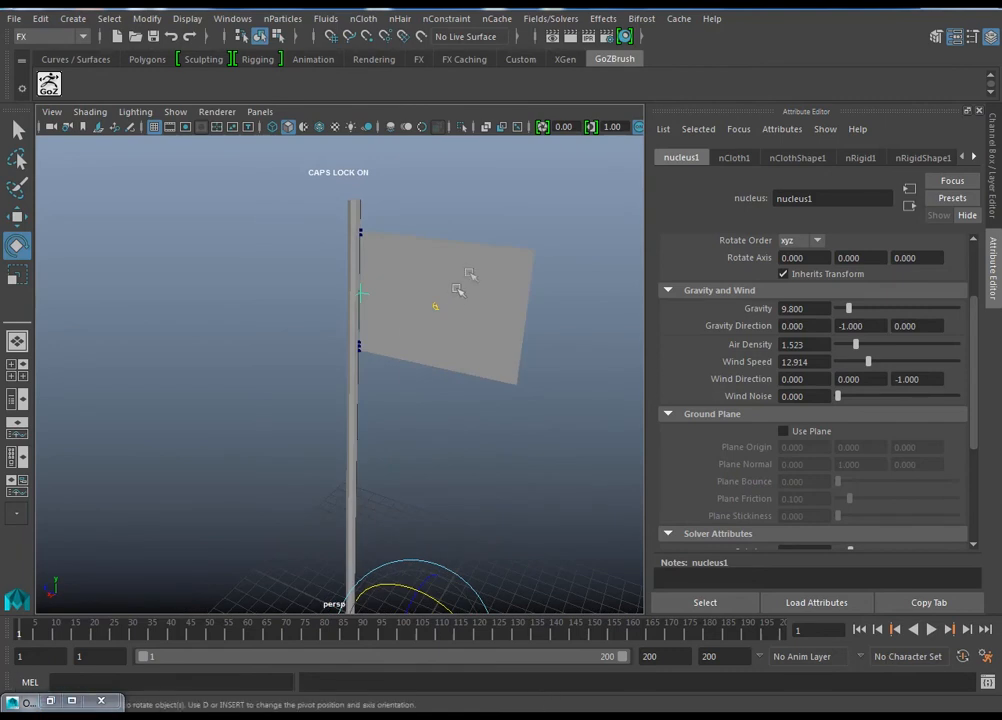
left_click_drag(511, 367, 526, 472, "alt")
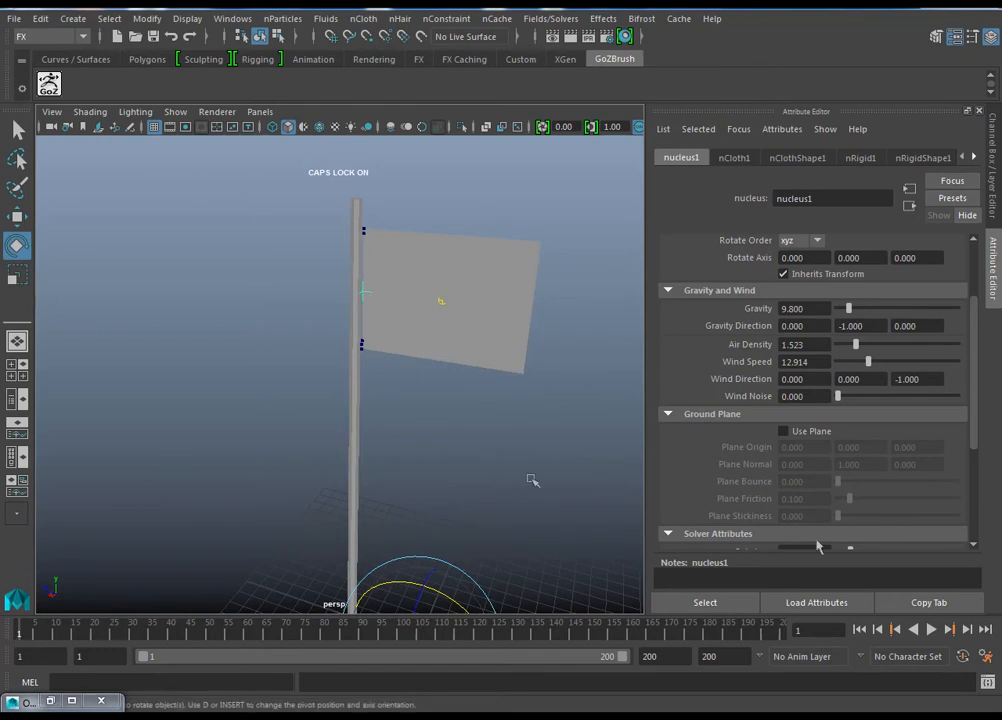
Step: Play the simulation to frame 103, set the flag's pose there as its initial state, and rewind to frame 1
left_click(931, 630)
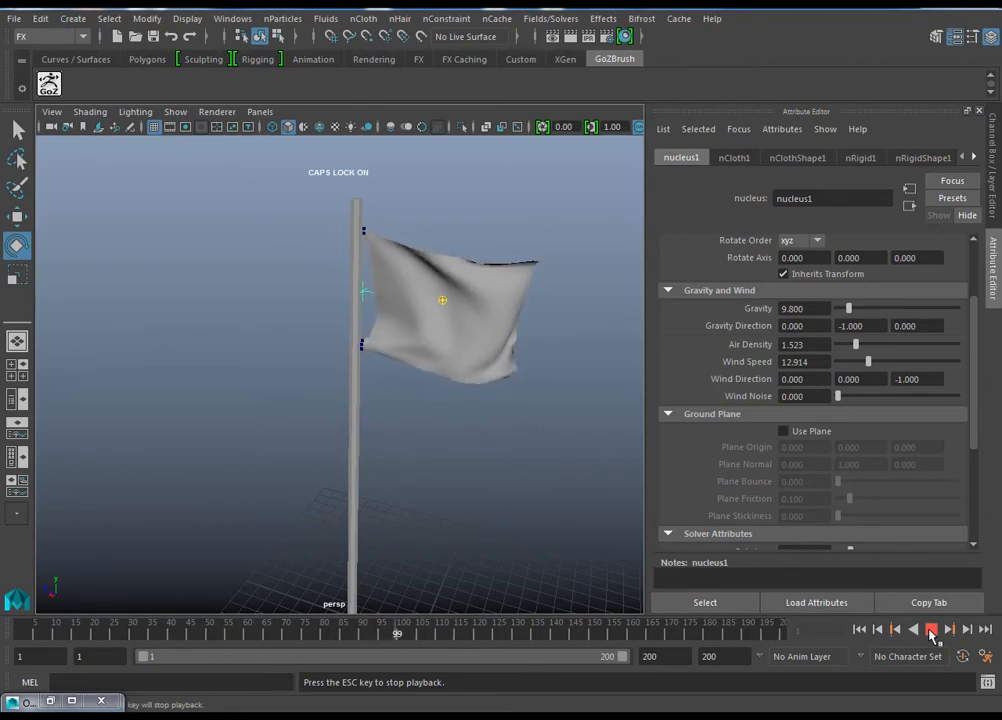
left_click(932, 630)
left_click_drag(407, 400, 519, 468, "alt")
left_click(506, 340)
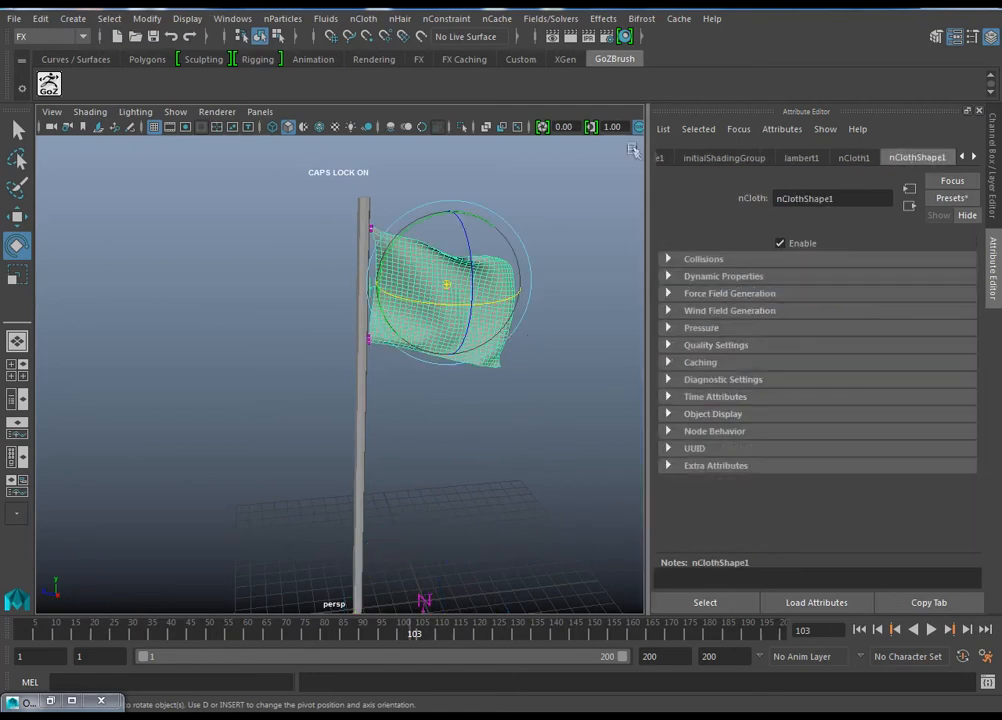
left_click(553, 19)
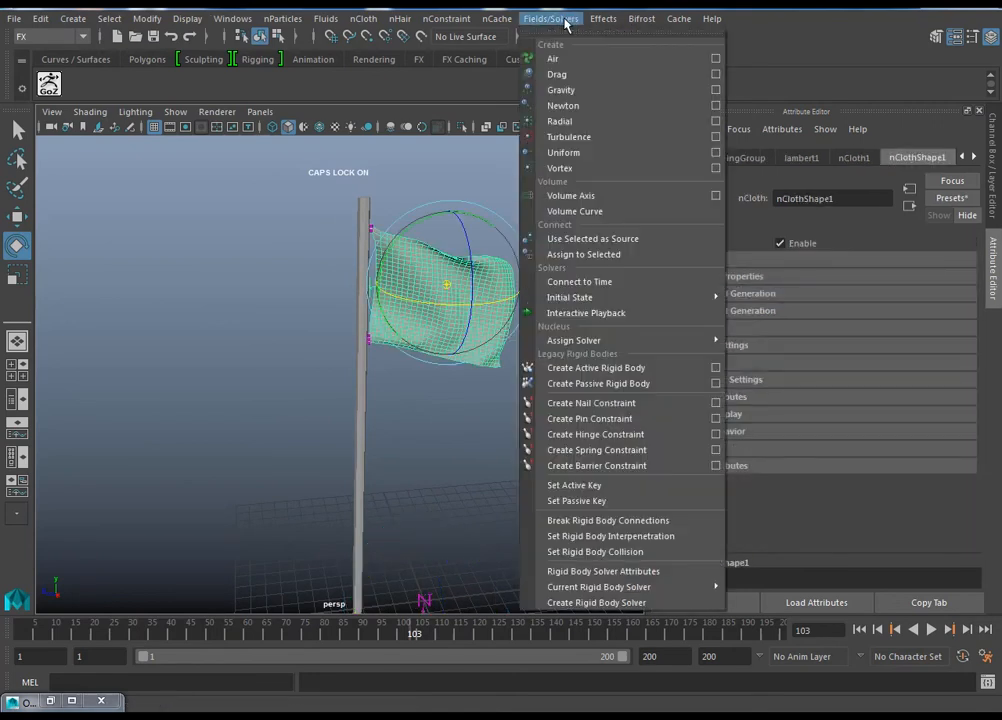
mouse_move(700, 297)
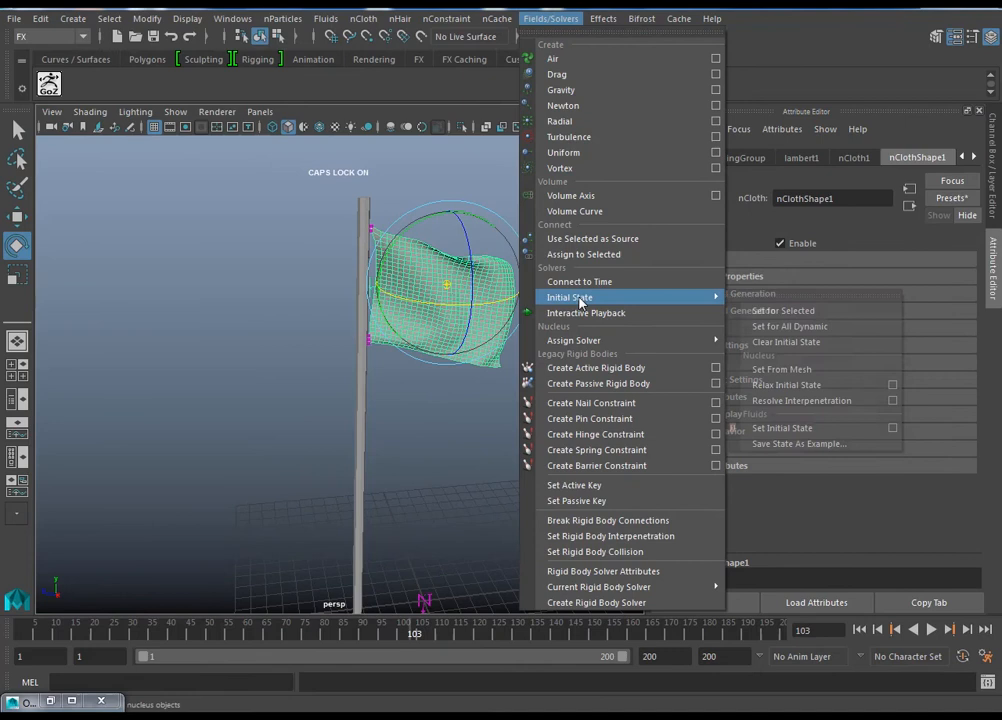
left_click(780, 311)
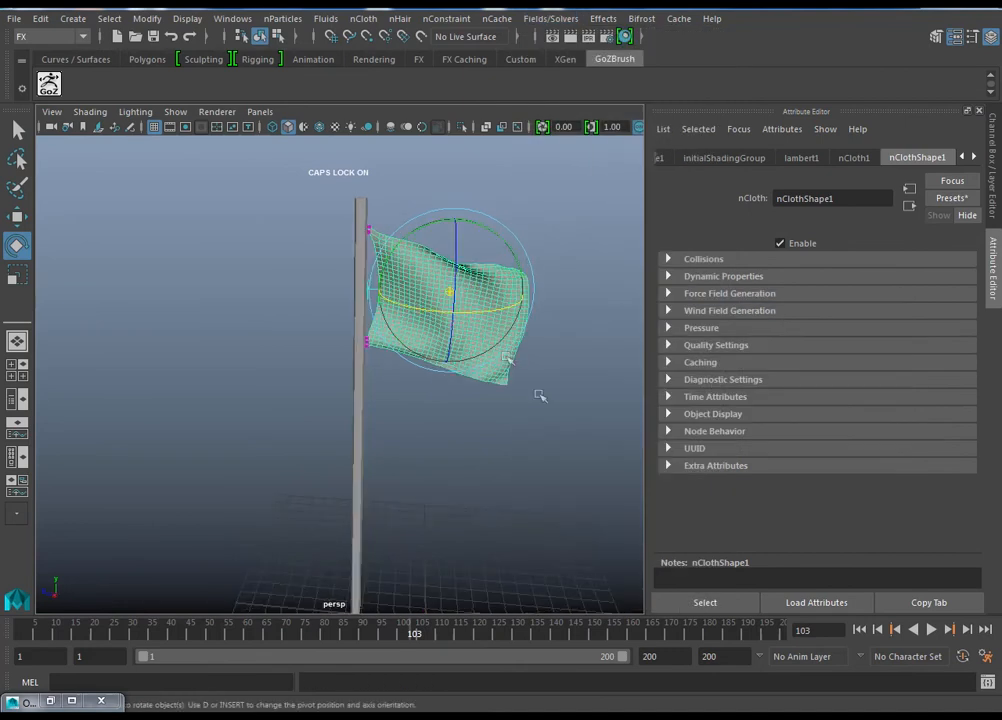
left_click(859, 630)
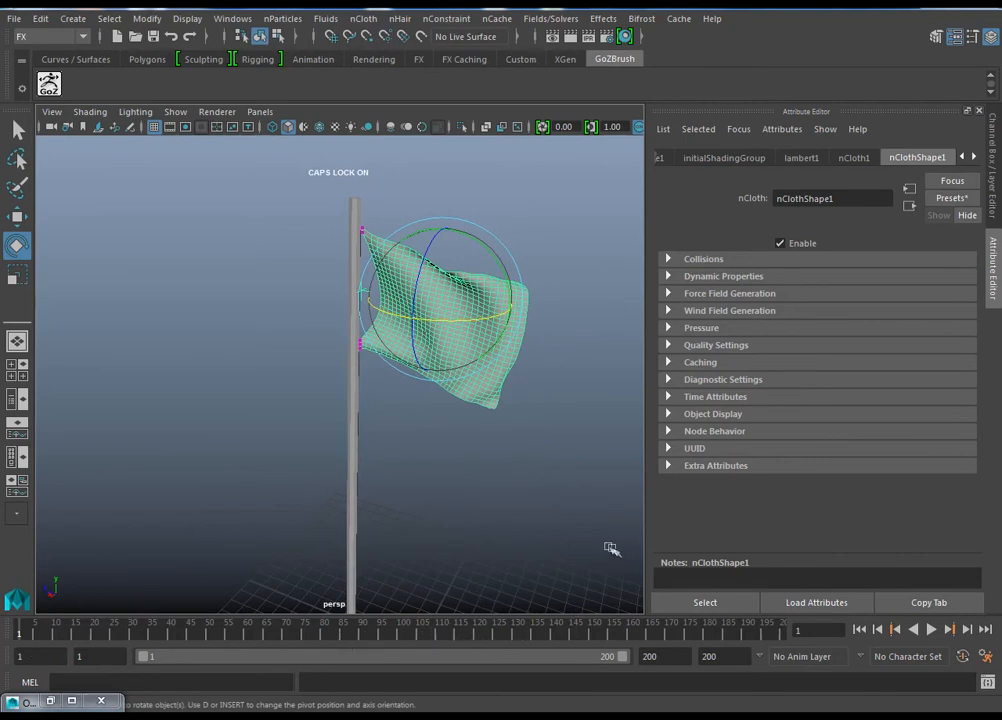
Step: Create an nObject cache of the flag simulation, replacing the existing cache file nClothShape1.xml
left_click_drag(588, 506, 528, 488, "alt")
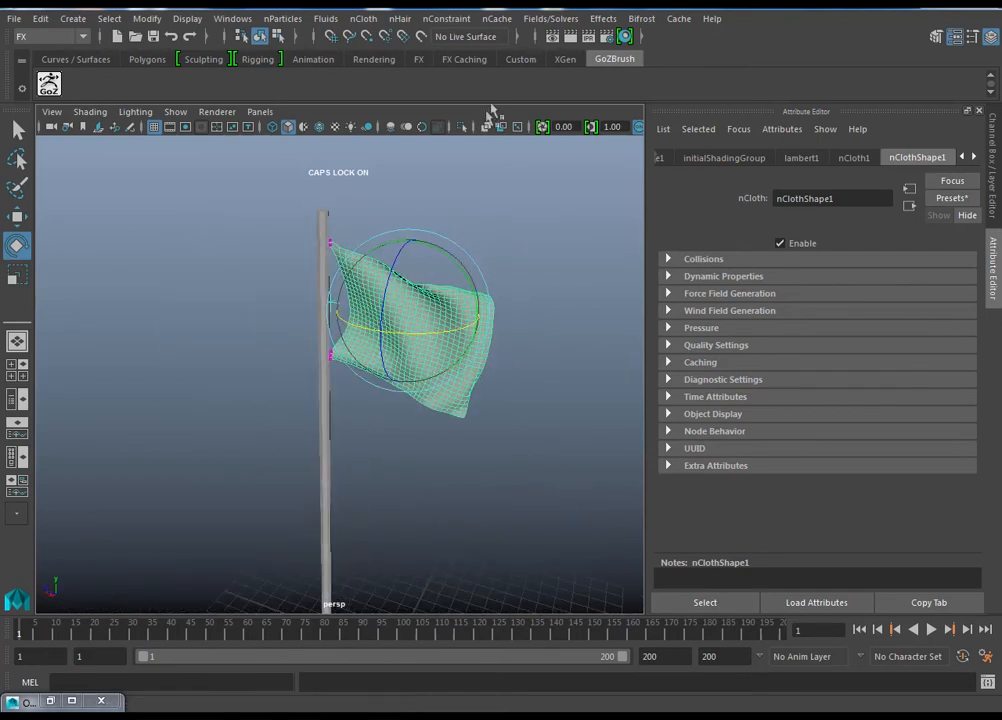
left_click(497, 18)
mouse_move(519, 61)
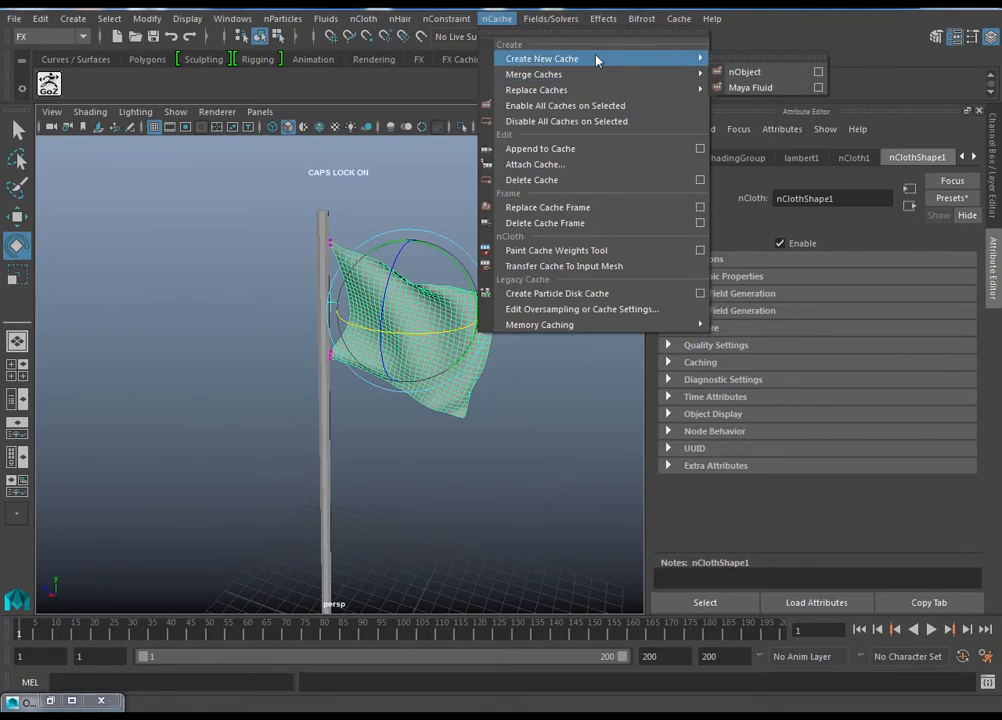
left_click(742, 72)
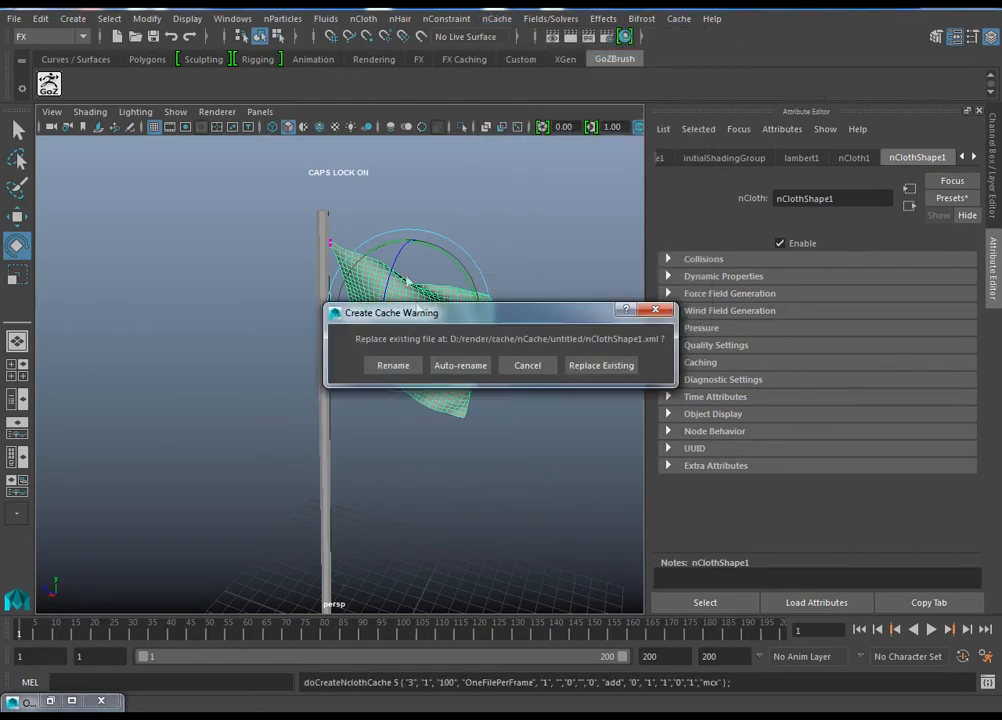
left_click(625, 368)
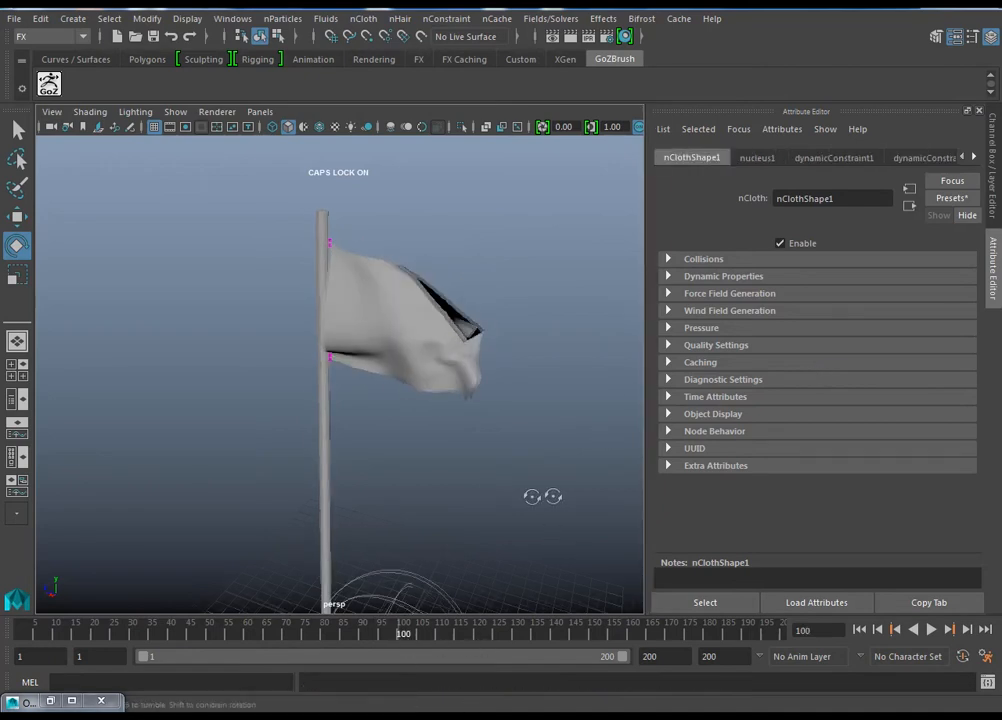
Step: Rewind to frame 1 and play the cached flag animation beyond frame 100 to check how far the cache reaches
left_click_drag(552, 494, 486, 498, "alt")
left_click(860, 630)
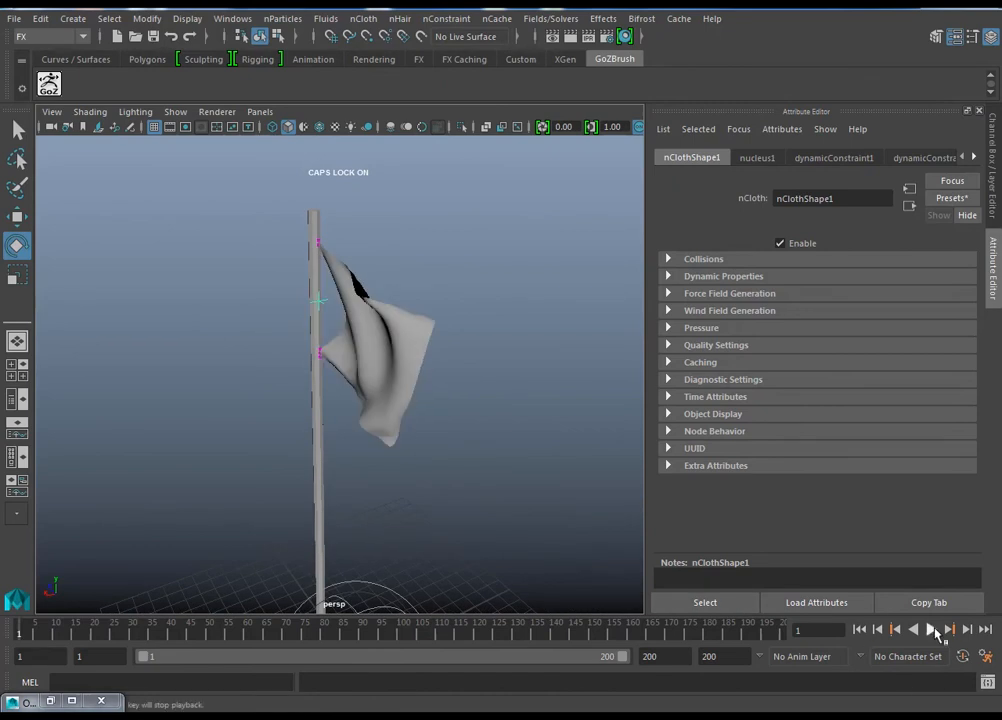
left_click(932, 630)
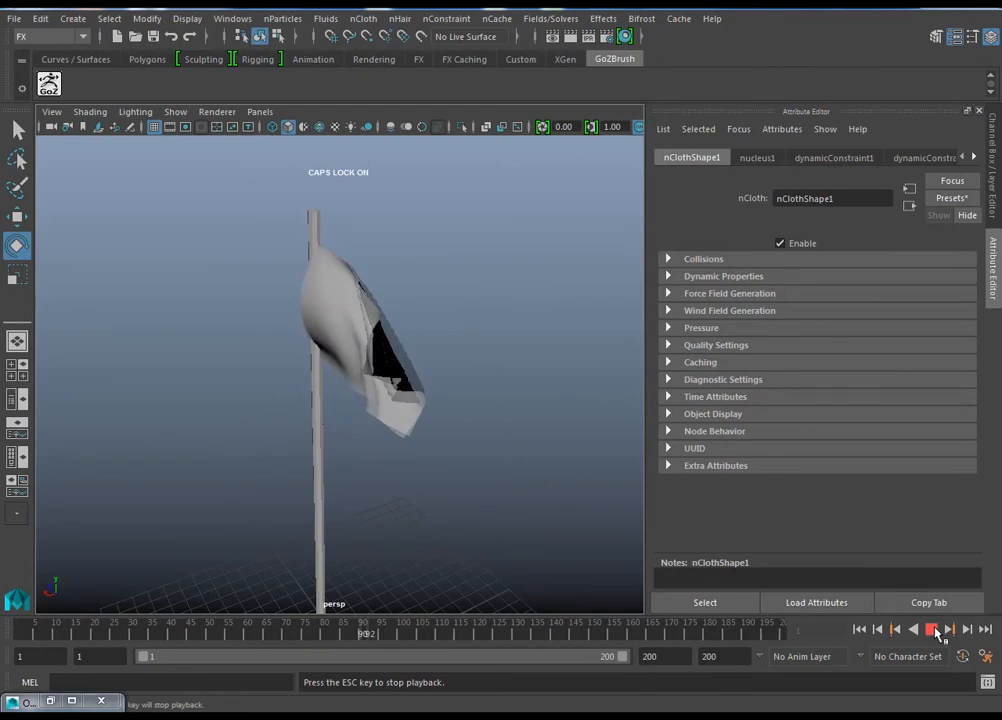
left_click(934, 630)
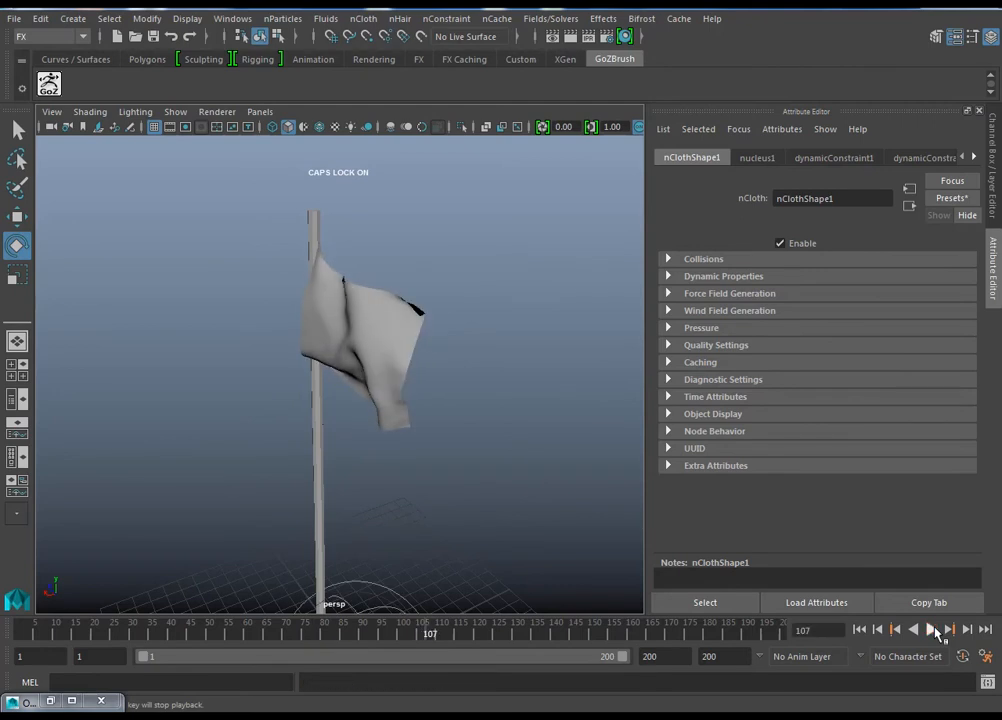
left_click(933, 630)
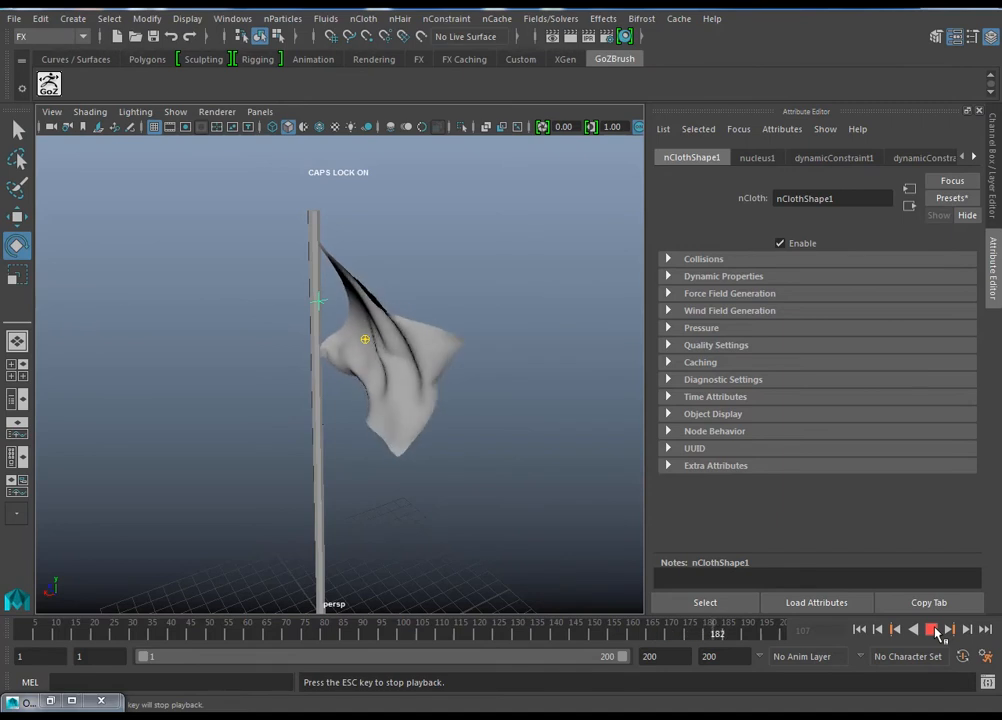
key("Escape")
Step: Create a new nObject cache for the flag with the end frame set to 200, replacing the existing cache and its file
left_click(418, 408)
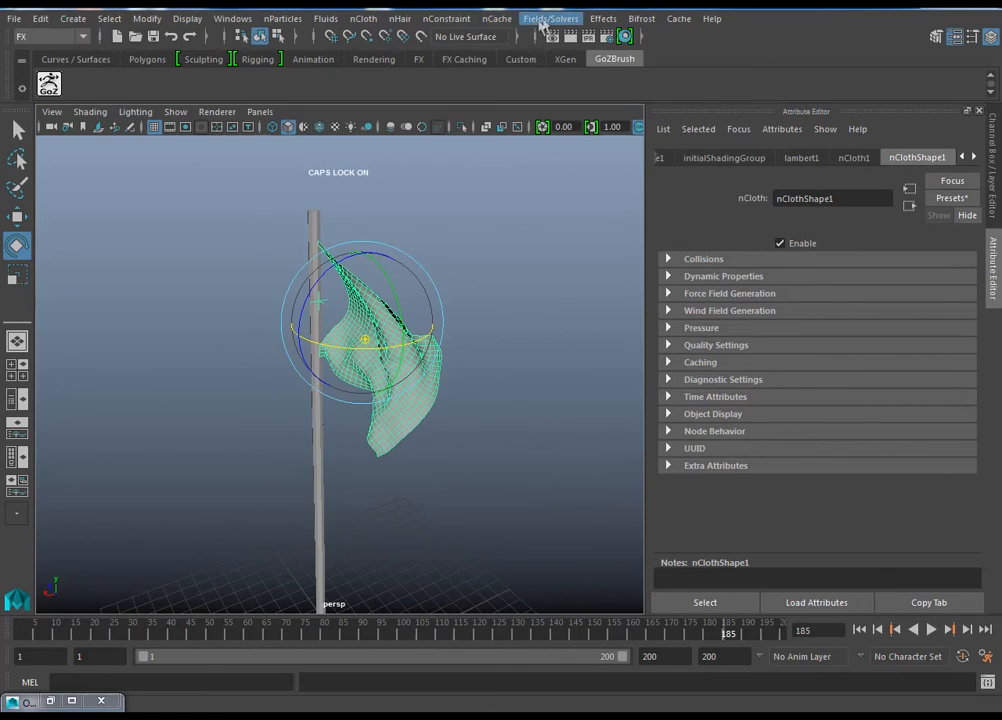
left_click(550, 18)
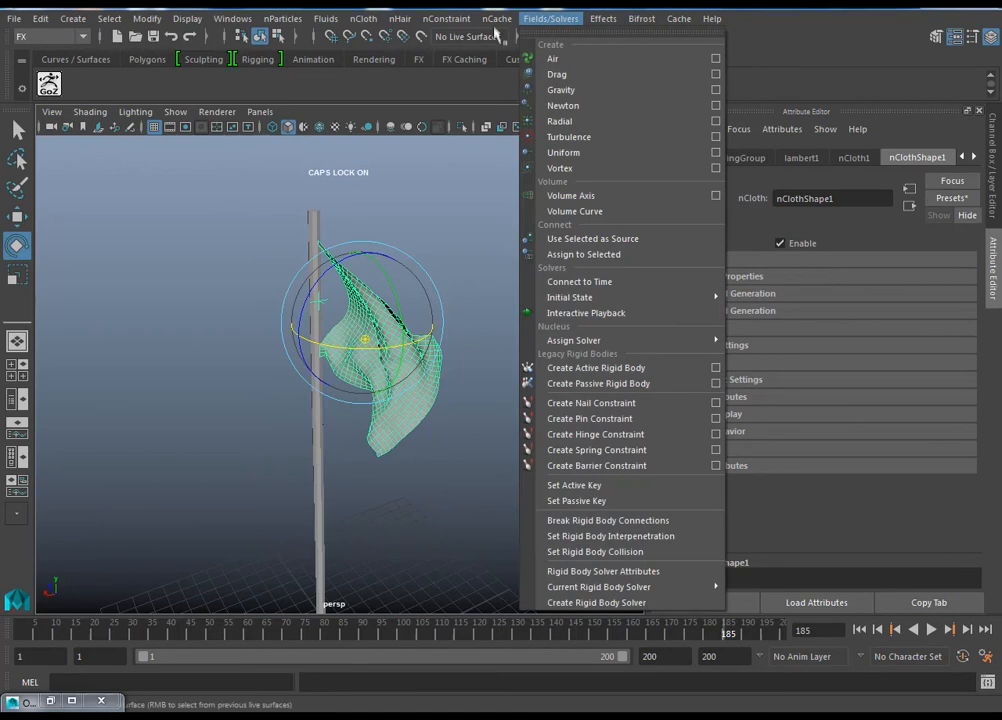
mouse_move(497, 20)
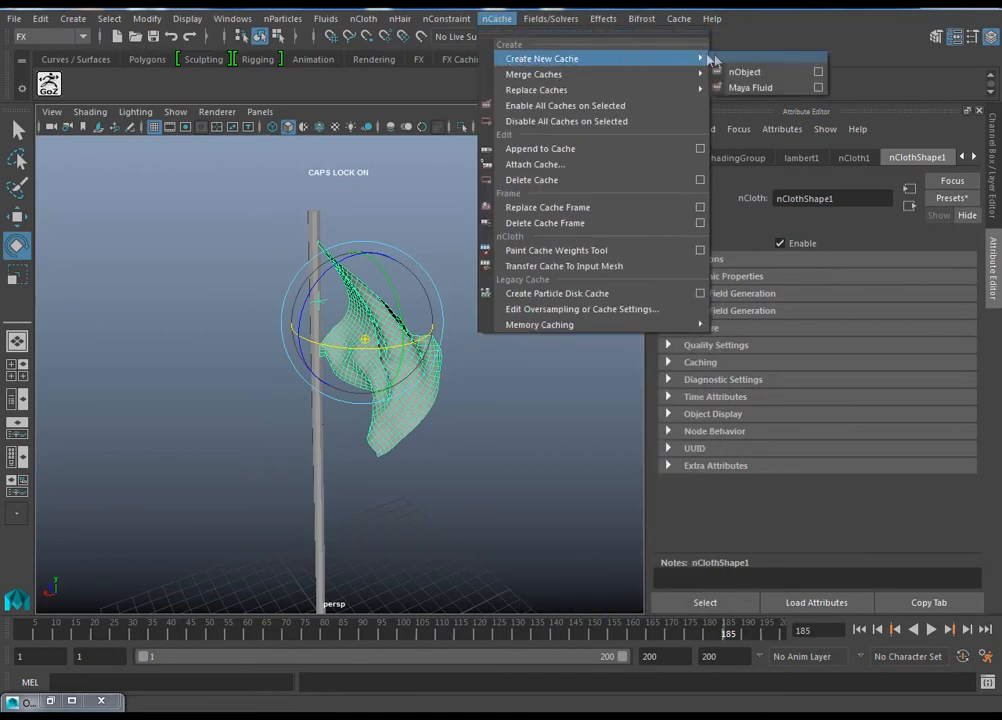
left_click(819, 72)
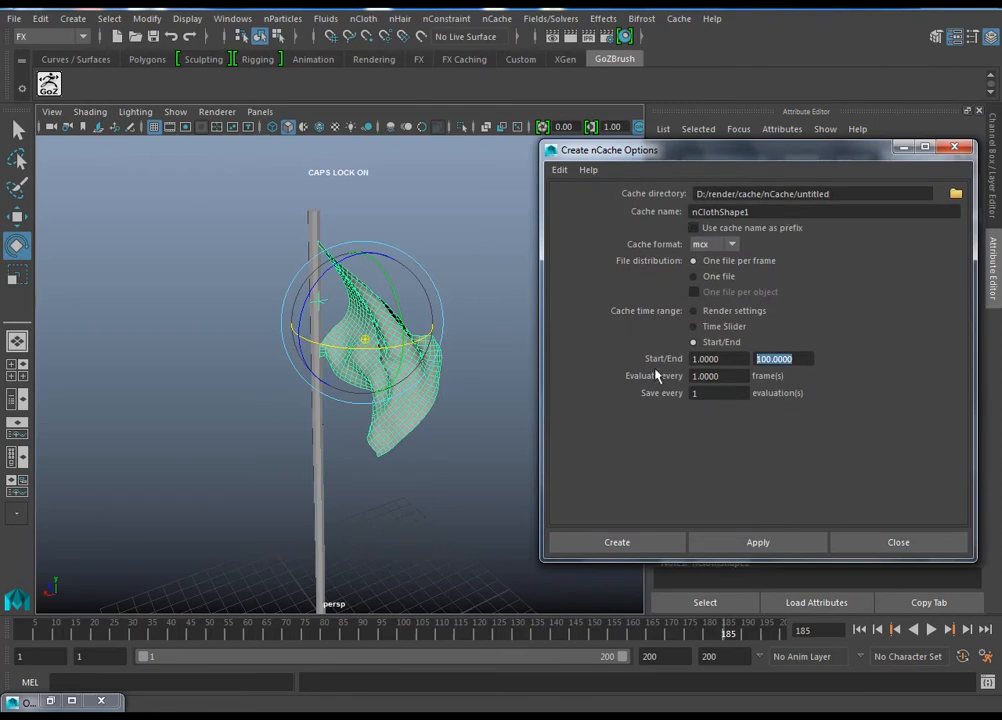
type("200")
left_click(633, 545)
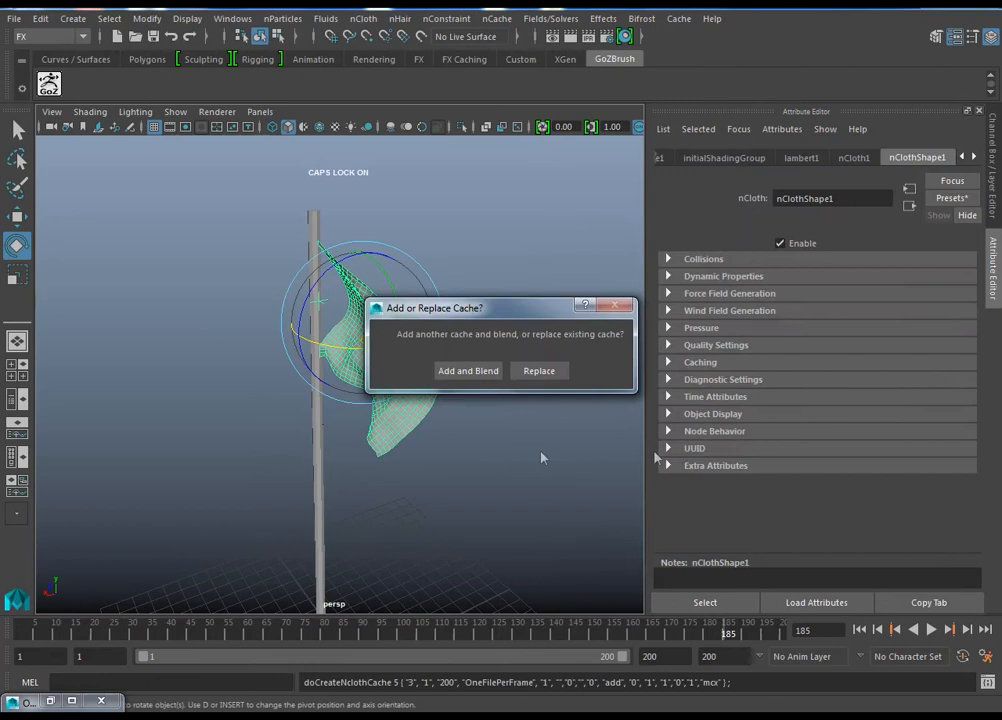
left_click(533, 374)
left_click(600, 364)
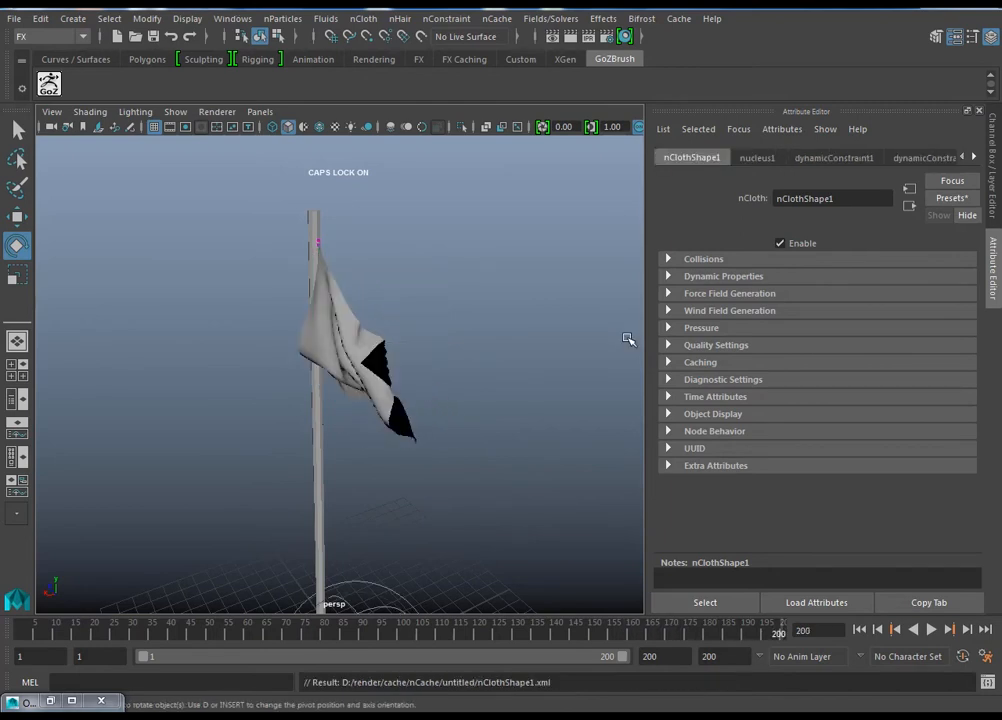
Step: Rewind and play the newly cached flag, view it from several angles, and stop at frame 63 to inspect it edge-on
left_click_drag(414, 387, 438, 351, "alt")
right_click_drag(467, 416, 528, 430, "alt")
left_click(859, 629)
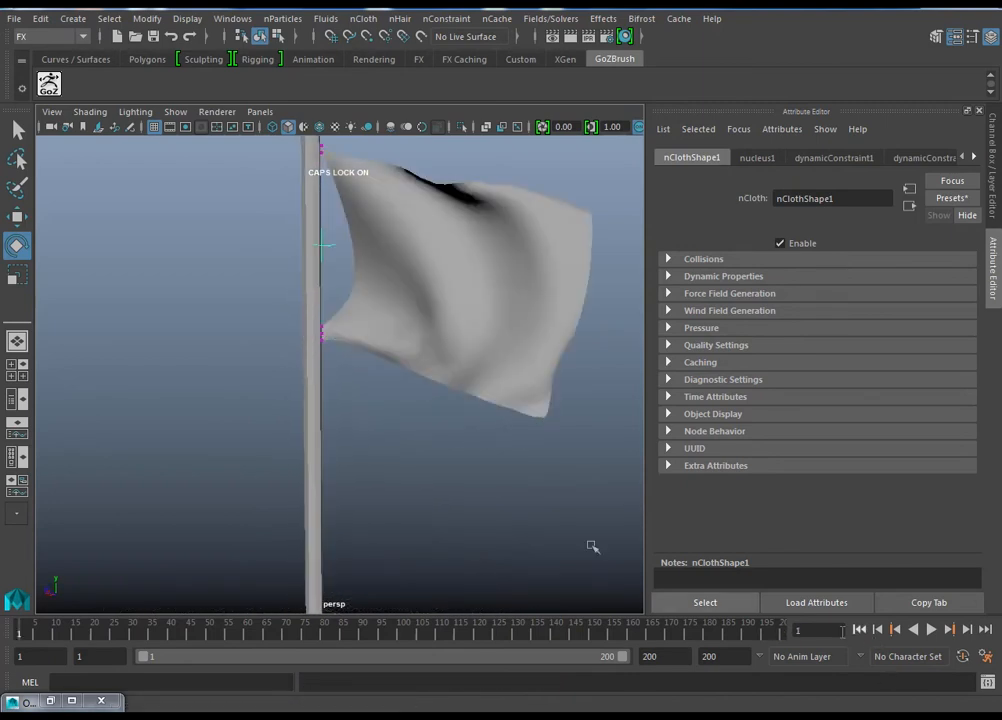
left_click(931, 629)
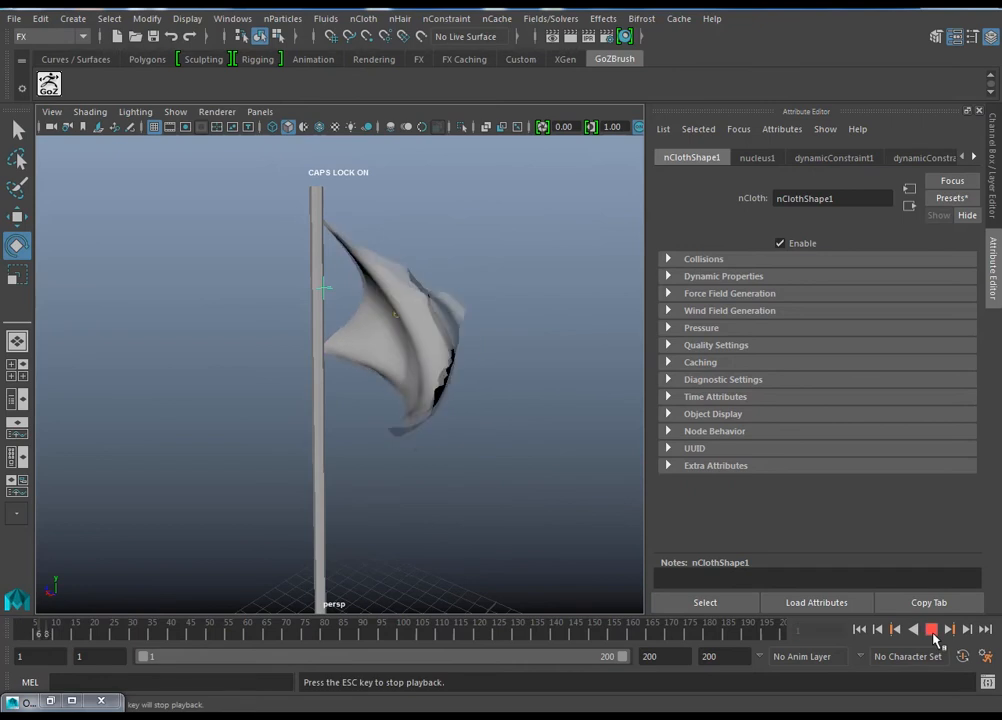
left_click_drag(443, 456, 512, 461, "alt")
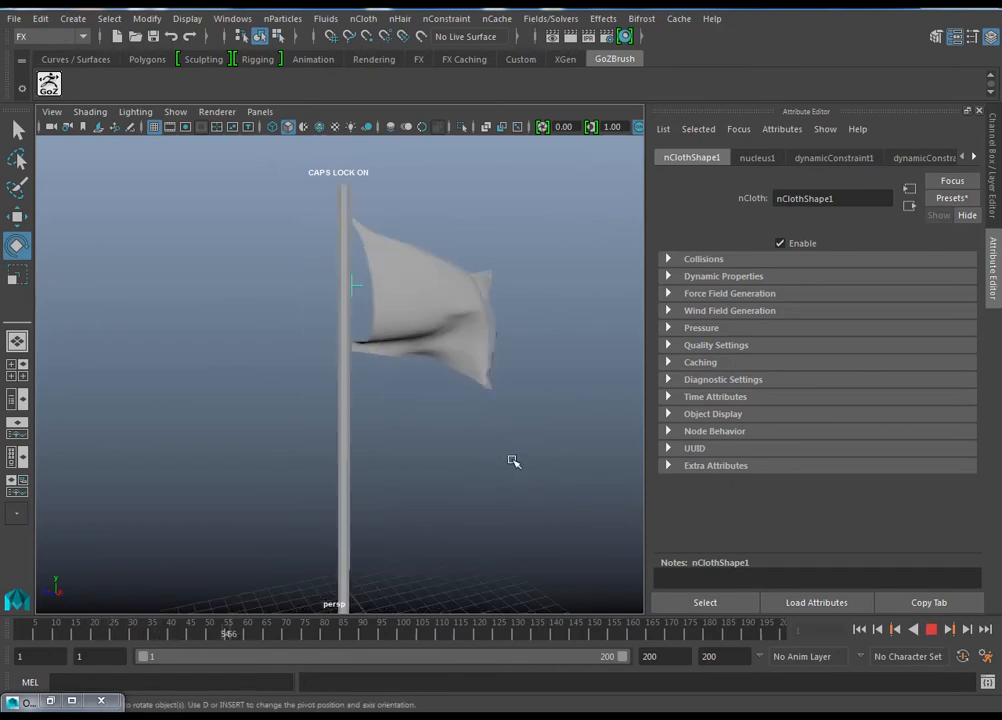
left_click(933, 631)
left_click_drag(441, 445, 381, 477, "alt")
left_click_drag(455, 390, 368, 399, "alt")
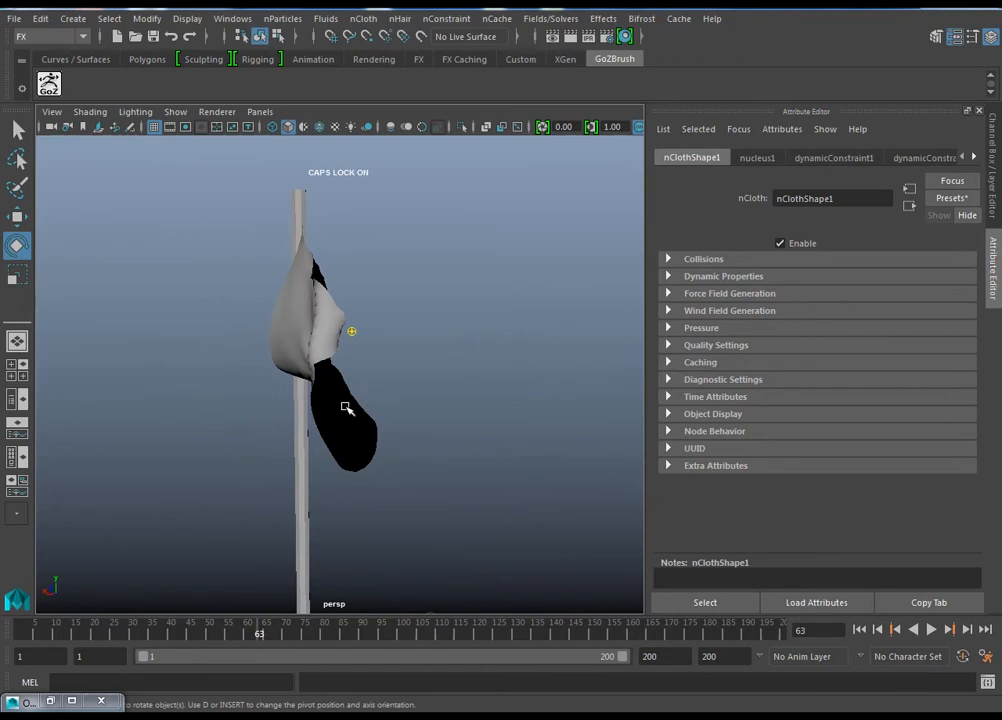
Step: Switch to the Modeling menu set and extrude the flag's faces with a Local Translate Z of about 0.064
left_click(345, 408)
left_click_drag(514, 447, 476, 415, "alt")
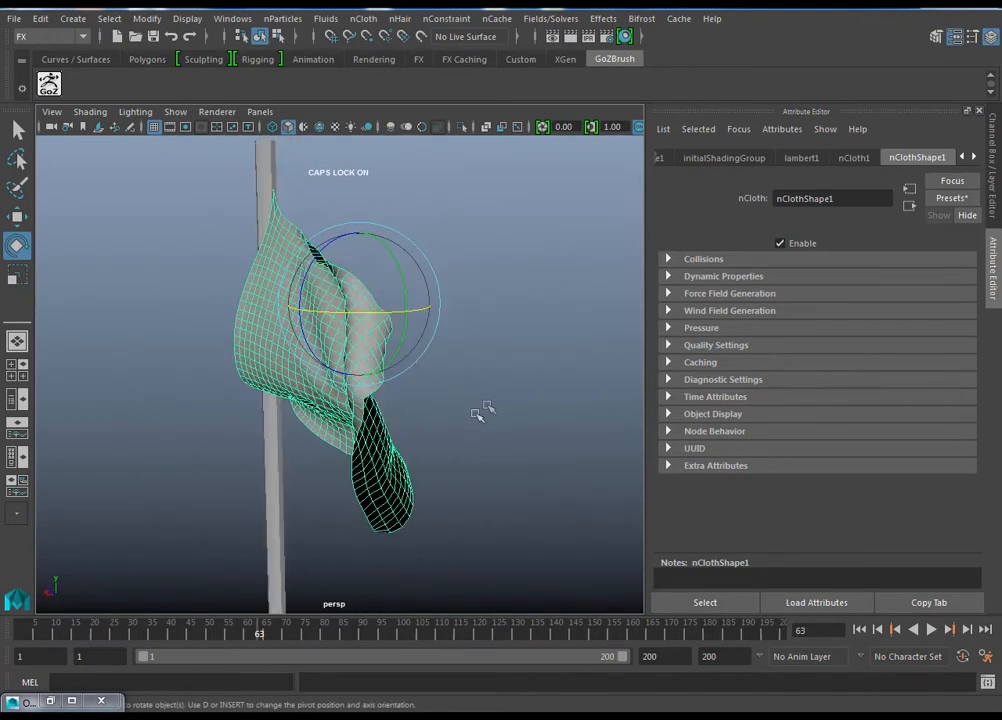
left_click(49, 36)
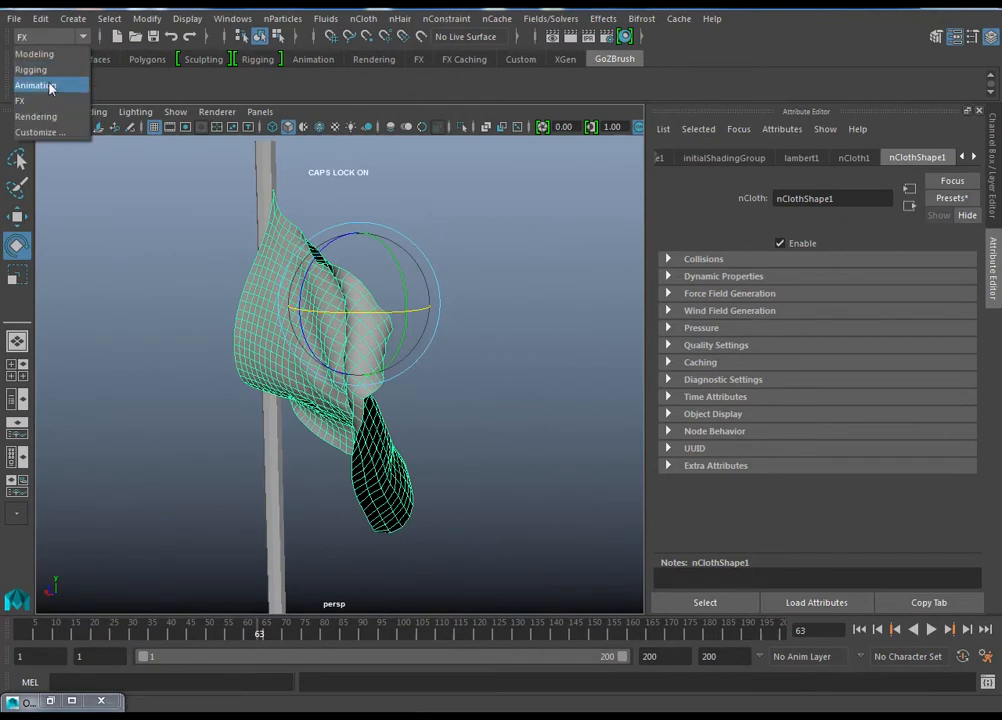
left_click(36, 55)
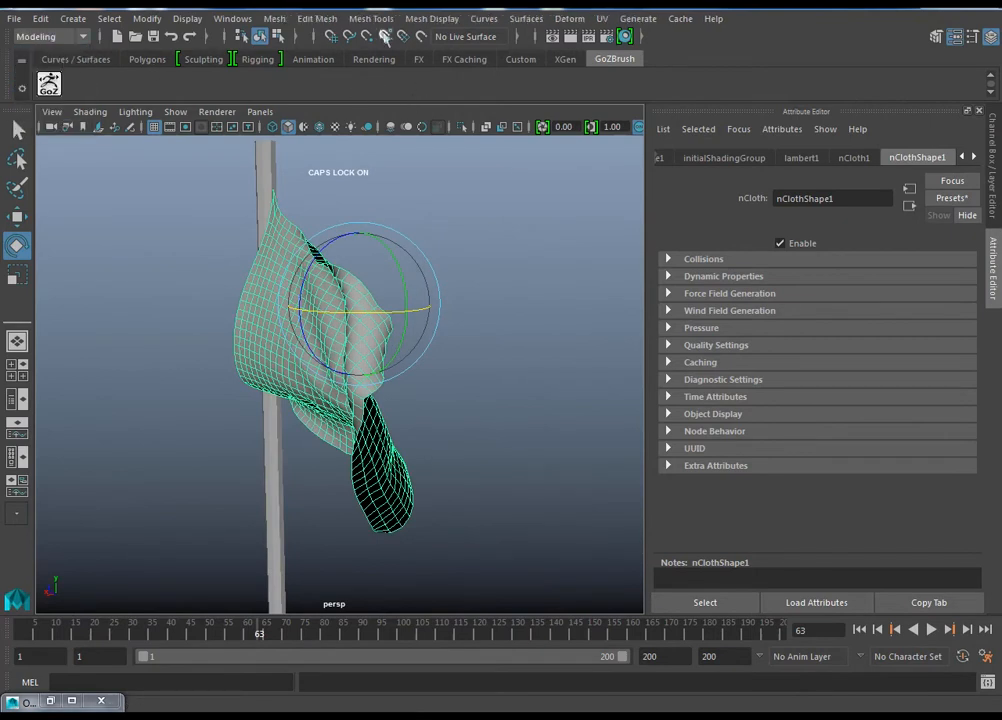
left_click(316, 18)
left_click(331, 154)
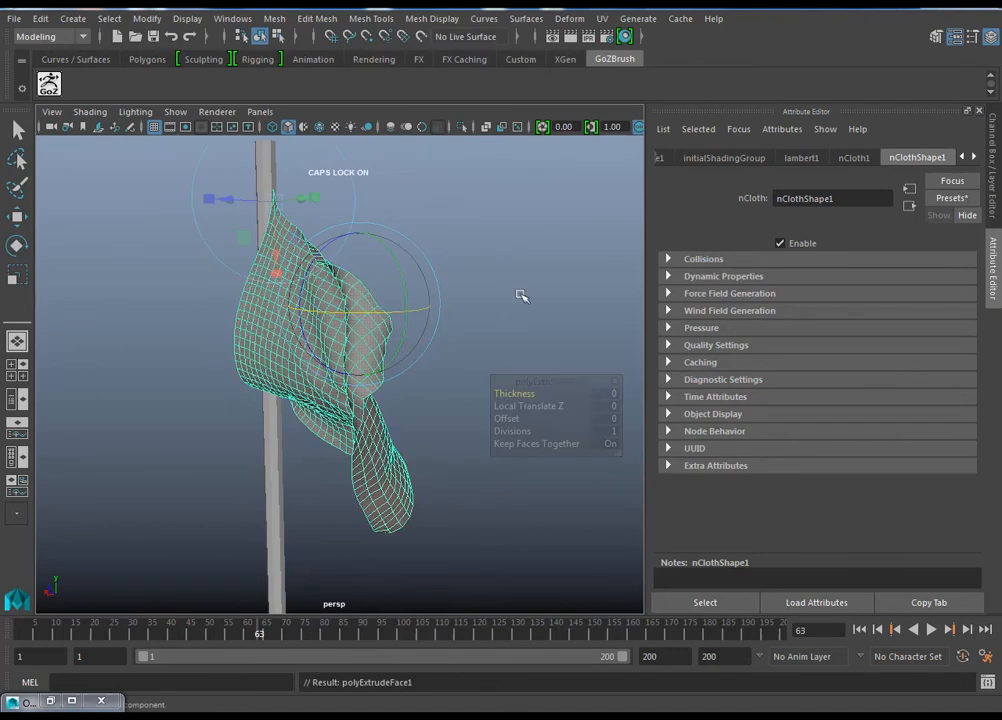
left_click_drag(494, 283, 210, 207, "alt")
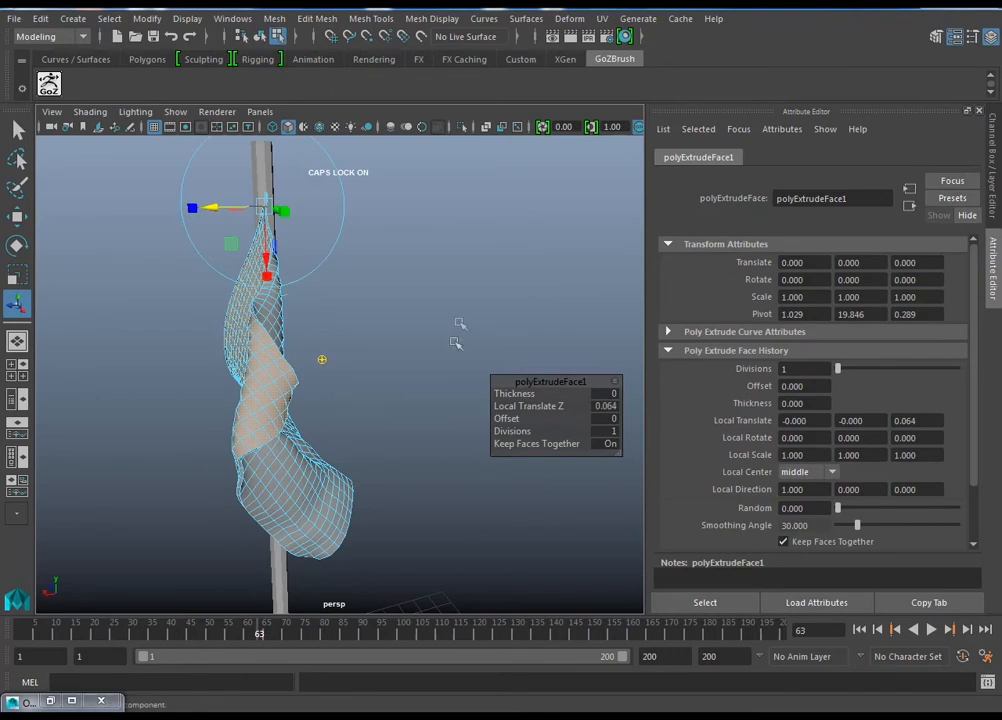
Step: Leave the extrusion for object selection mode, turn on smooth mesh preview for the flag, and clear the selection
left_click(461, 306)
left_click_drag(459, 288, 435, 306, "alt")
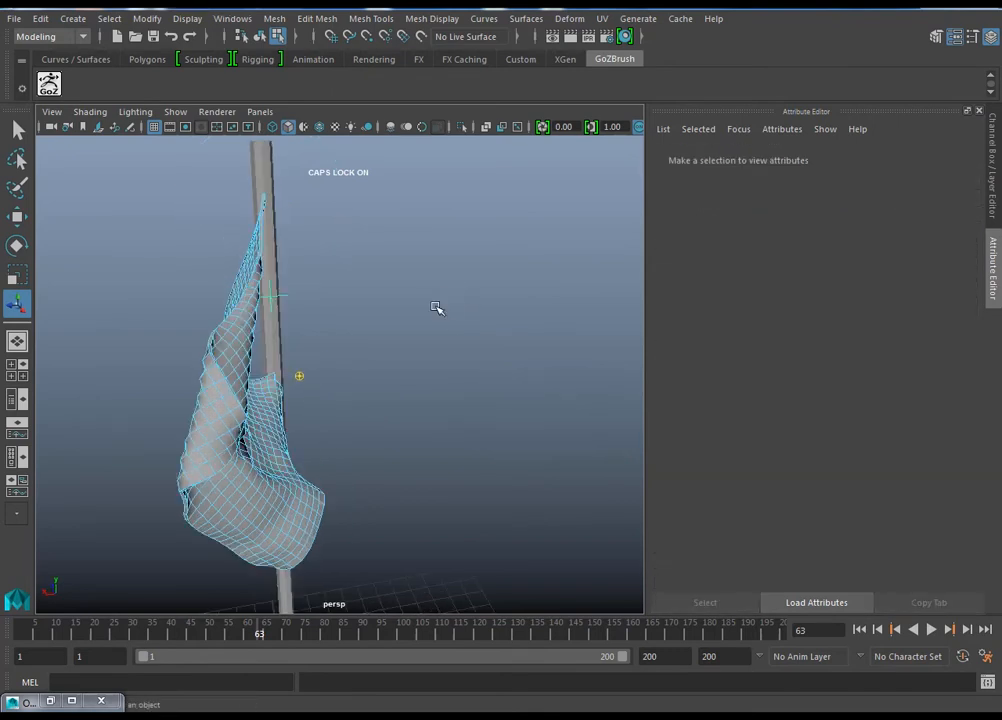
key("F8")
key("F8")
key("F8")
key("3")
left_click(437, 308)
left_click_drag(399, 377, 516, 366, "alt")
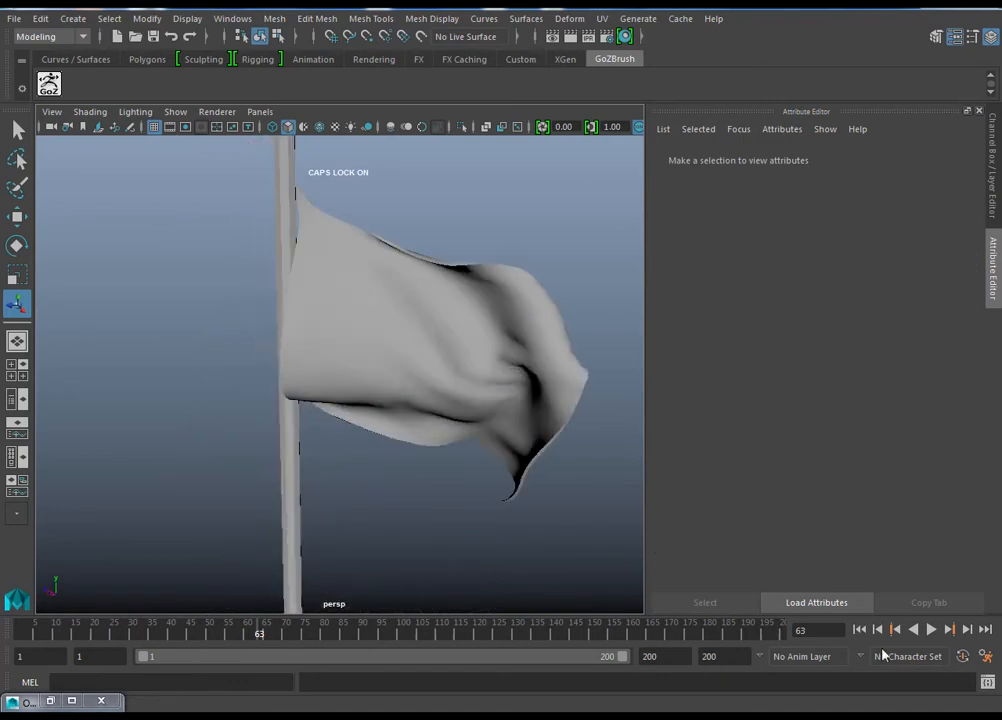
Step: Play the thickened flag from frame 1, check it from both sides, and stop playback at frame 24
left_click(860, 629)
left_click(931, 629)
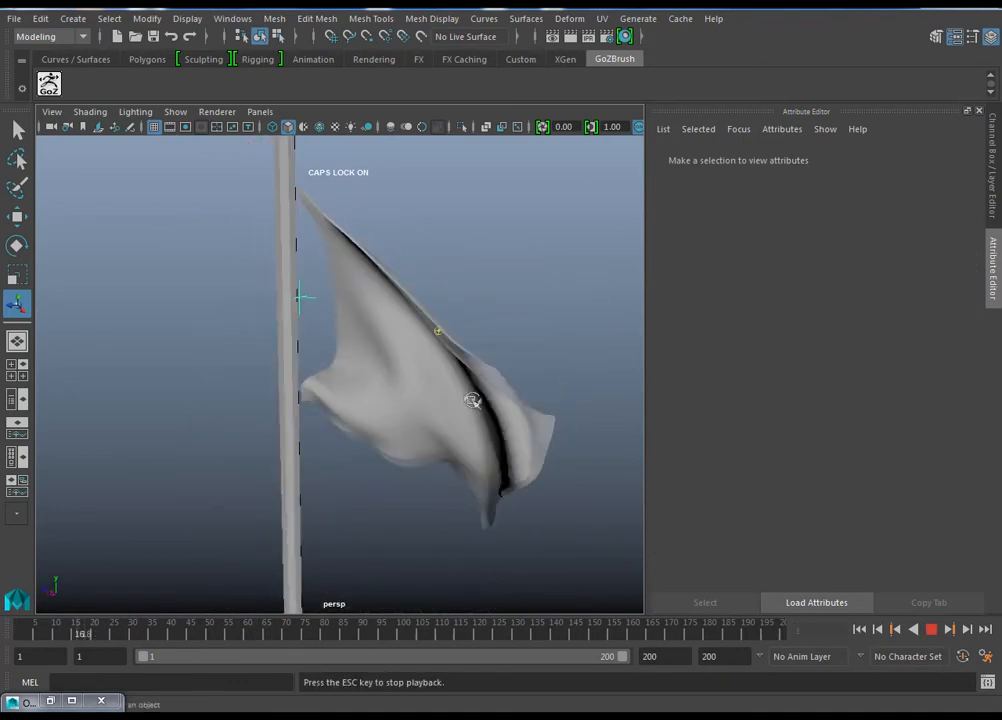
mouse_move(273, 406)
left_mouse_down("alt")
mouse_move(224, 365)
mouse_move(235, 385)
mouse_move(546, 403)
mouse_move(286, 416)
left_mouse_up("alt")
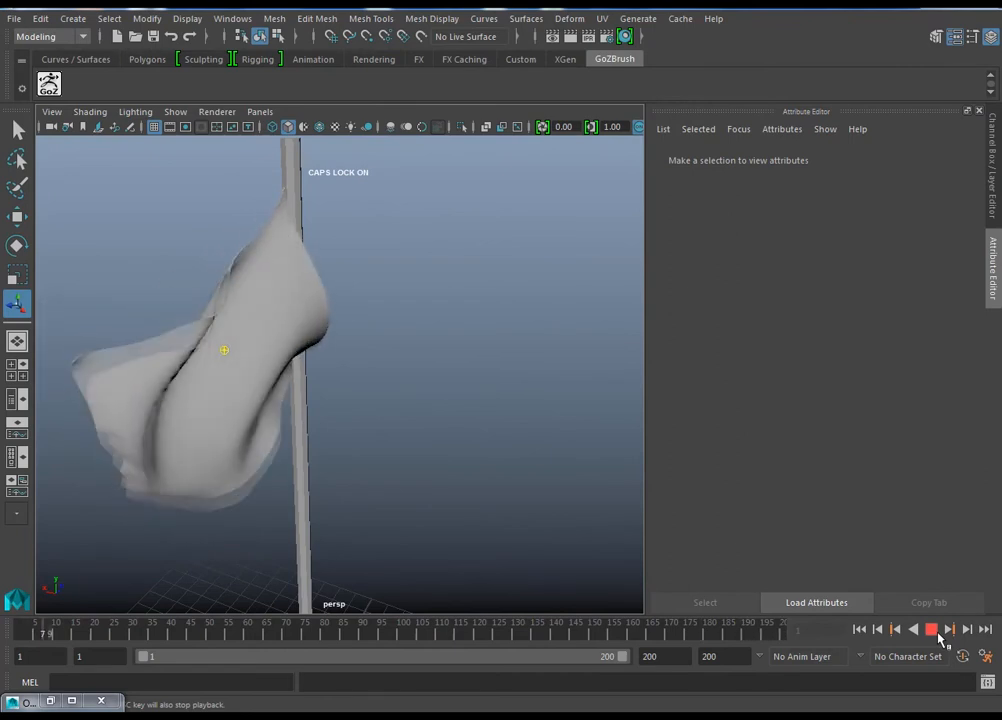
left_click(933, 630)
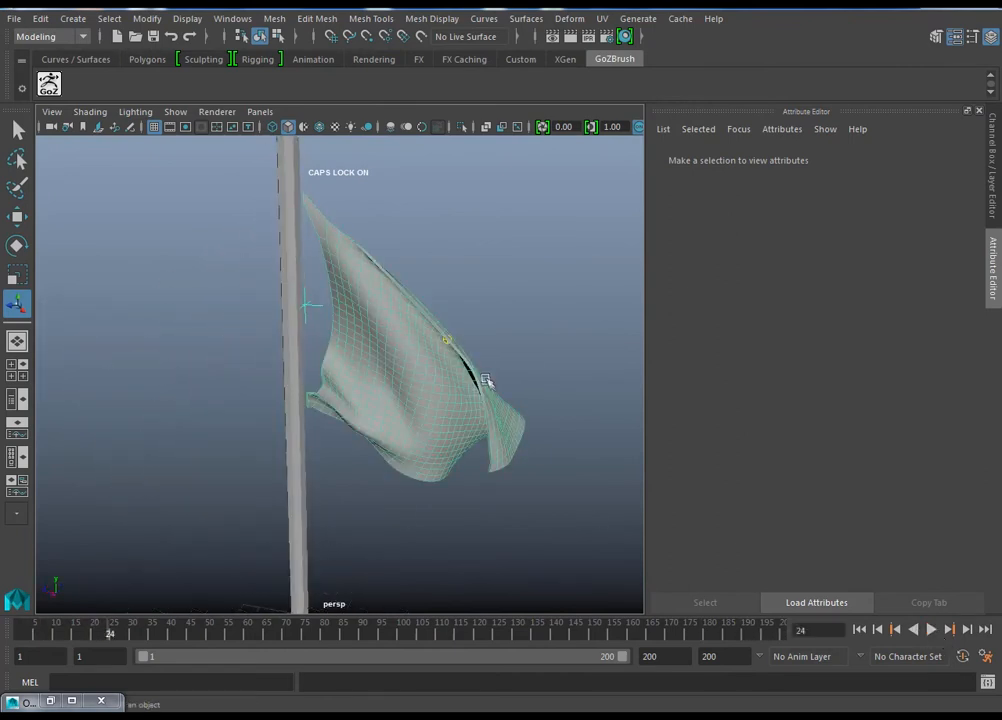
Step: Smooth the flag mesh with one division level and deselect it
left_click(486, 379)
left_click(57, 37)
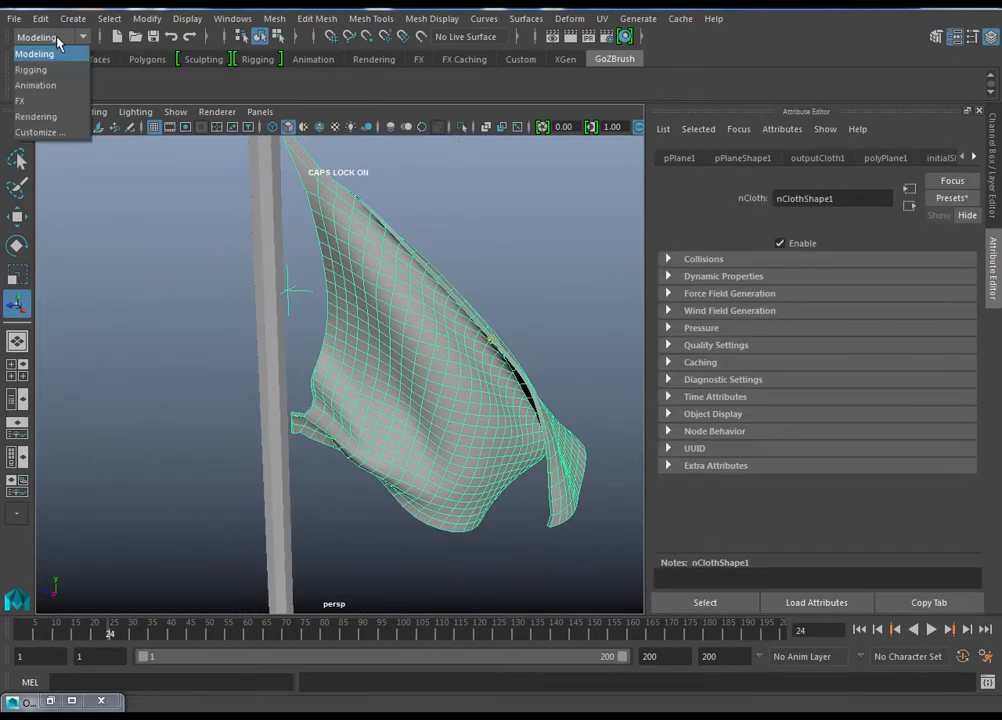
left_click(272, 18)
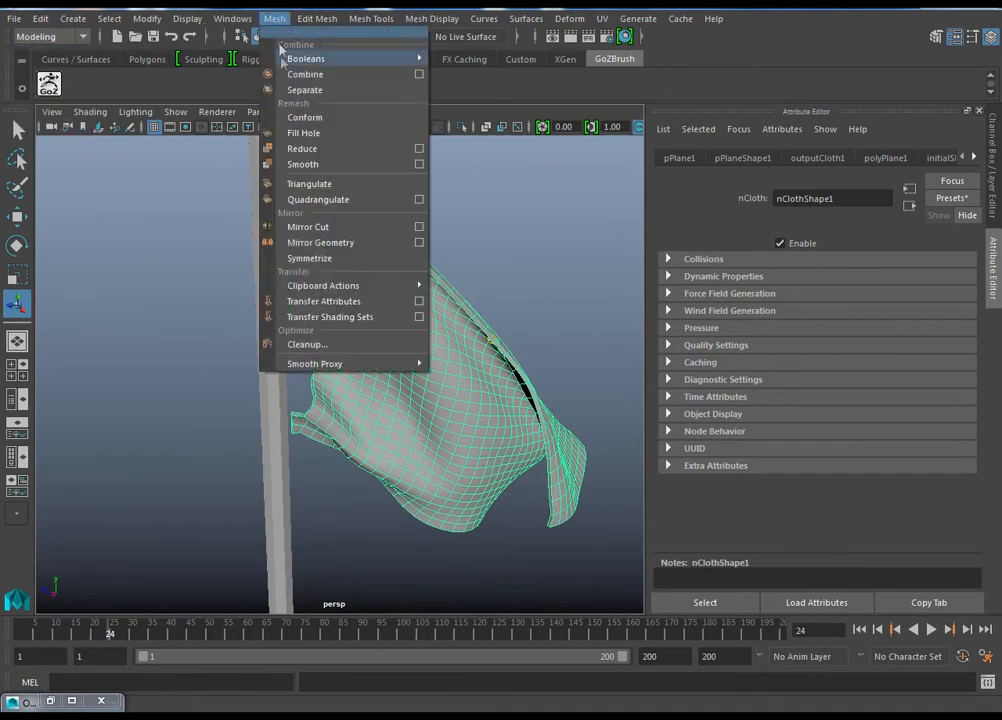
left_click(300, 165)
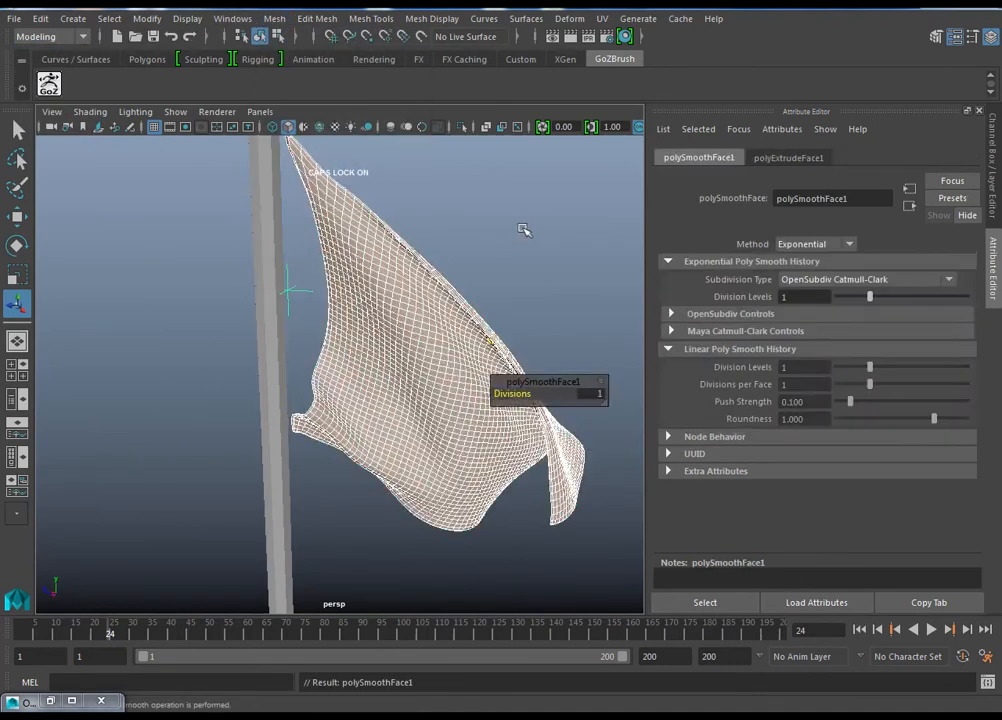
left_click(526, 228)
Step: Play the smoothed flag from frame 1, stop at frame 65, and inspect its folds and thickness up close
left_click(860, 630)
left_click(931, 629)
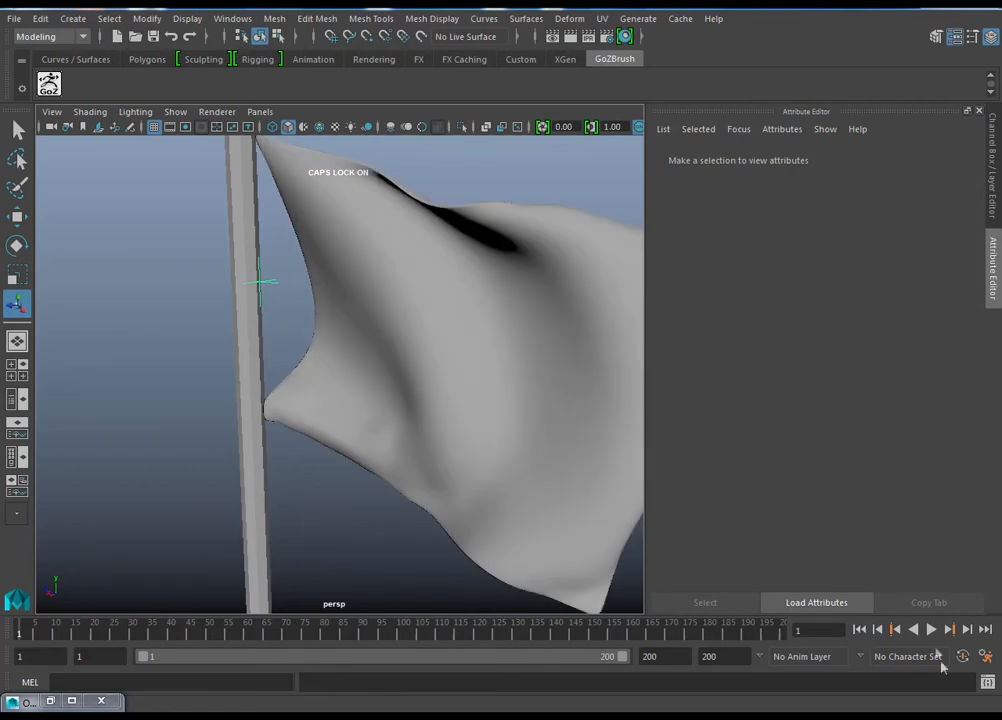
scroll(410, 410, "down", 4)
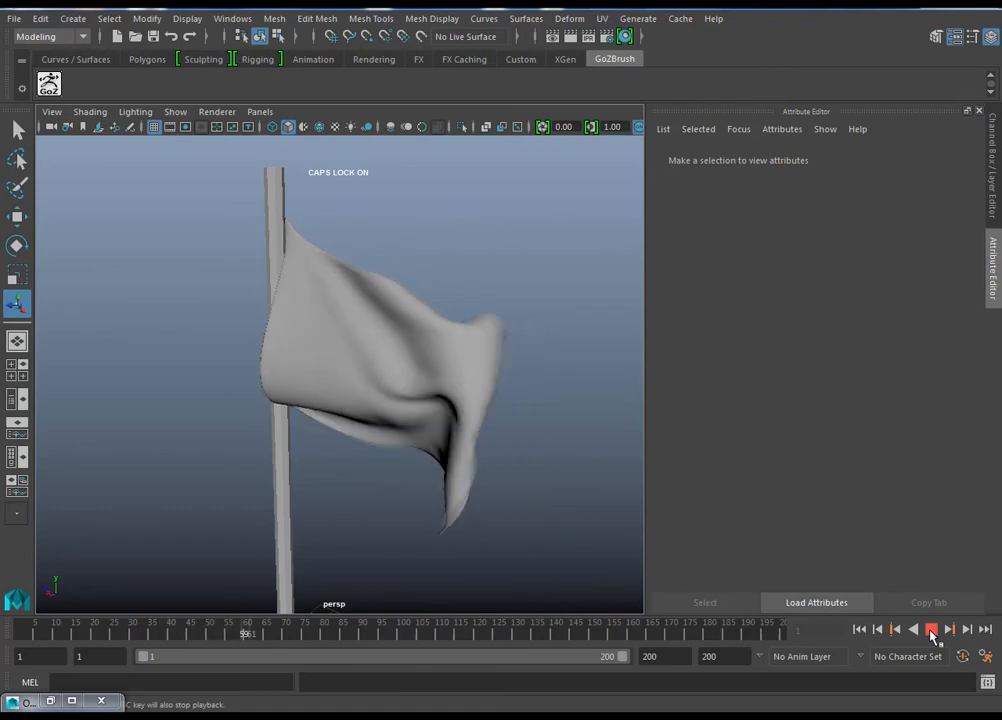
left_click(932, 634)
left_click_drag(436, 388, 424, 363, "alt")
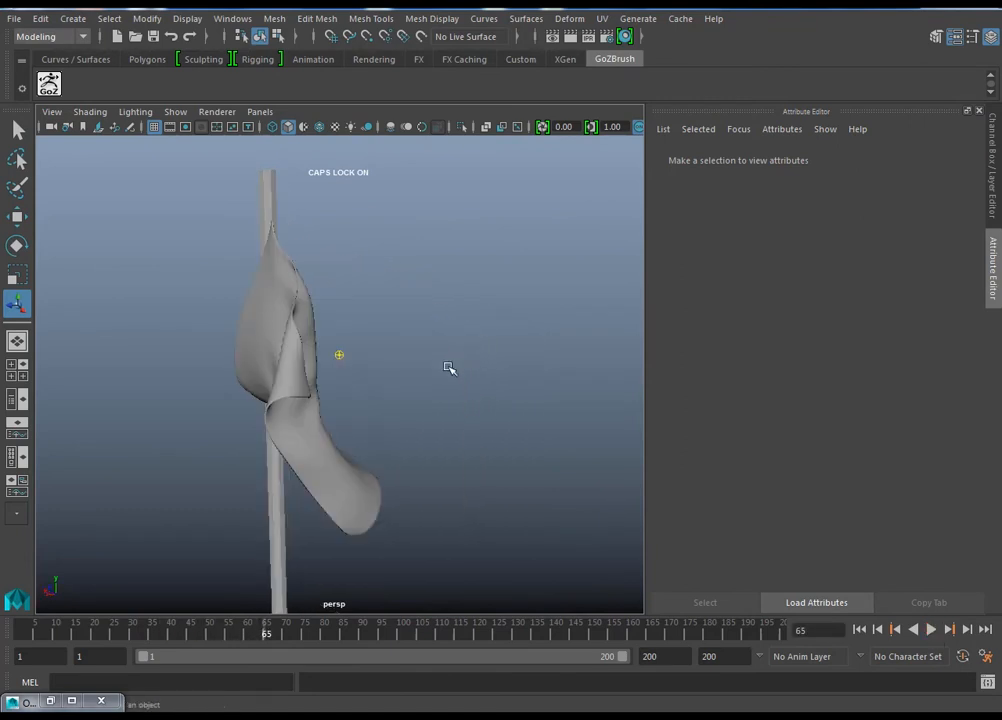
left_click_drag(291, 386, 342, 407, "alt")
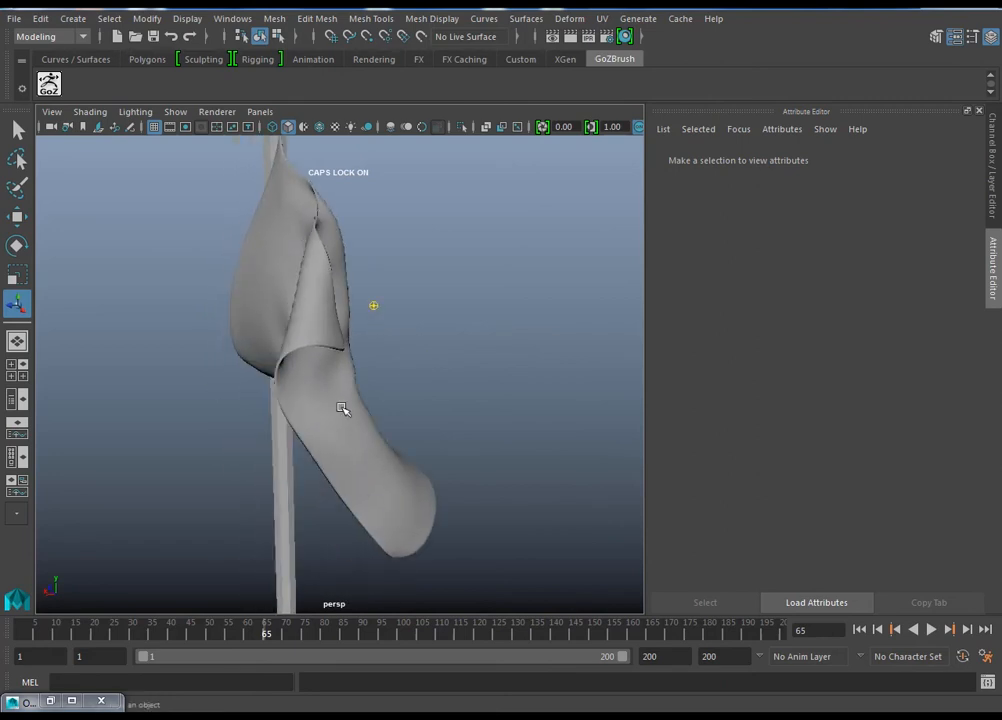
Step: Undo the flag's mesh smoothing and thickness extrusion, and clear the selection
left_click(342, 407)
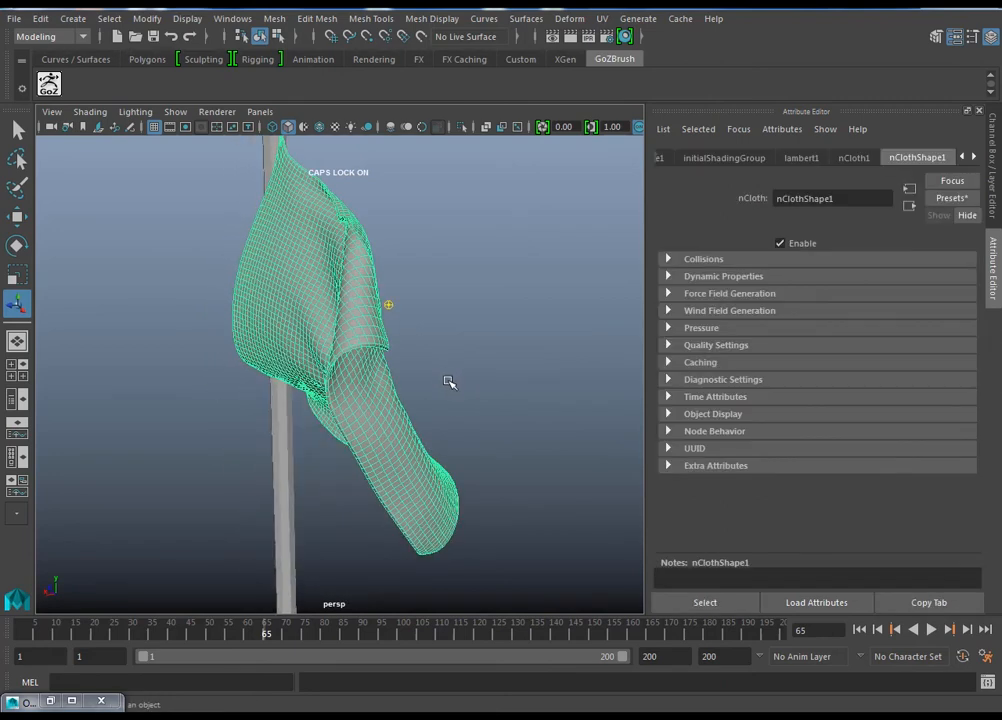
key("ctrl+z")
key("ctrl+z")
key("ctrl+z")
key("ctrl+z")
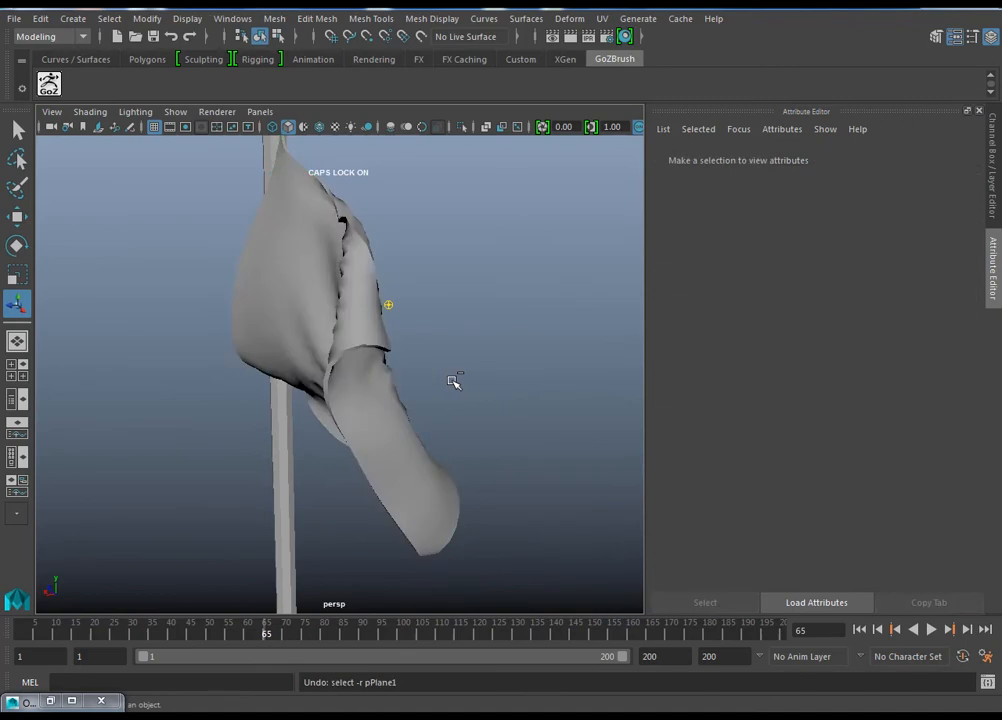
key("ctrl+z")
key("ctrl+z")
key("ctrl+z")
key("ctrl+z")
key("ctrl+z")
key("ctrl+z")
key("ctrl+z")
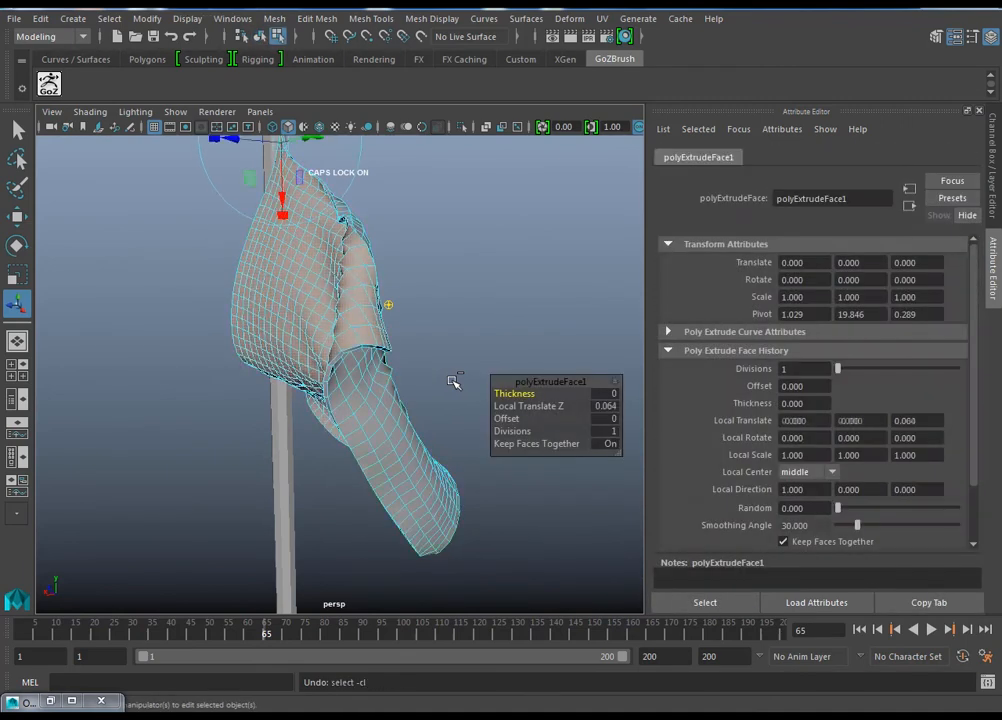
key("ctrl+z")
left_click_drag(409, 378, 546, 379, "alt")
middle_click_drag(518, 432, 414, 480, "alt")
left_click(533, 497)
Step: Delete the simulation cache from the flag and return to frame 1
left_click(507, 358)
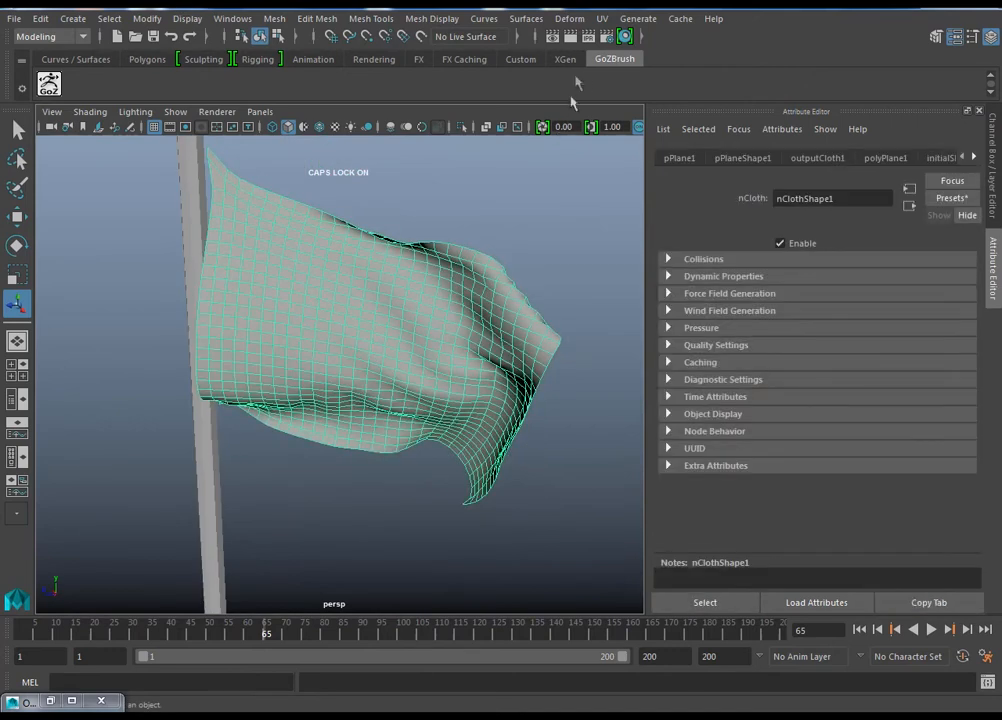
left_click(680, 18)
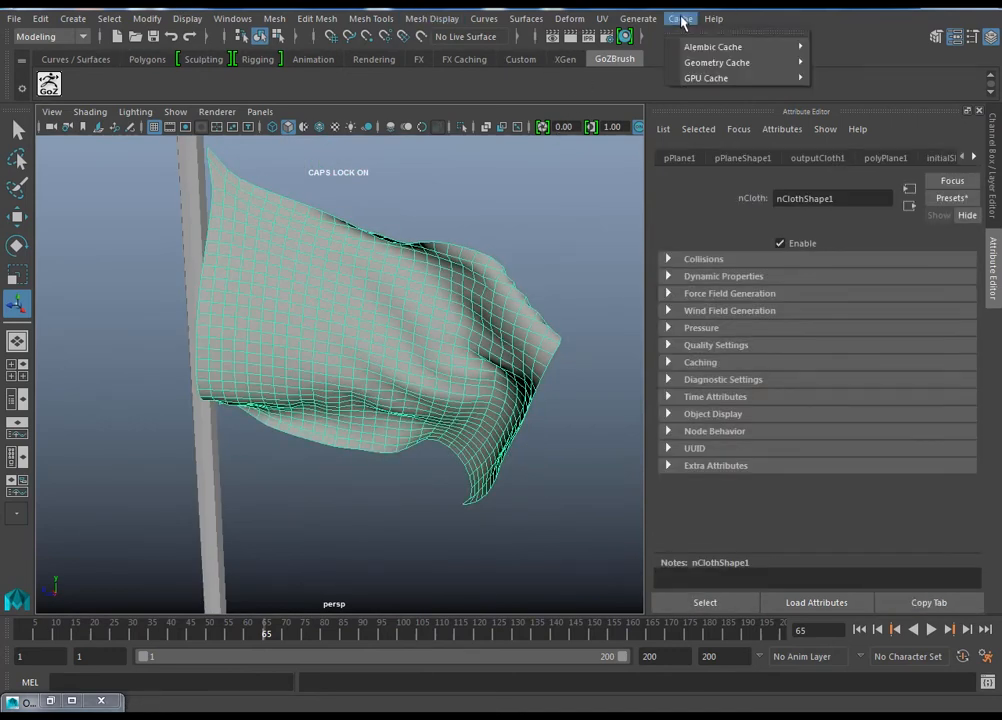
left_click(30, 38)
left_click(36, 100)
left_click(679, 18)
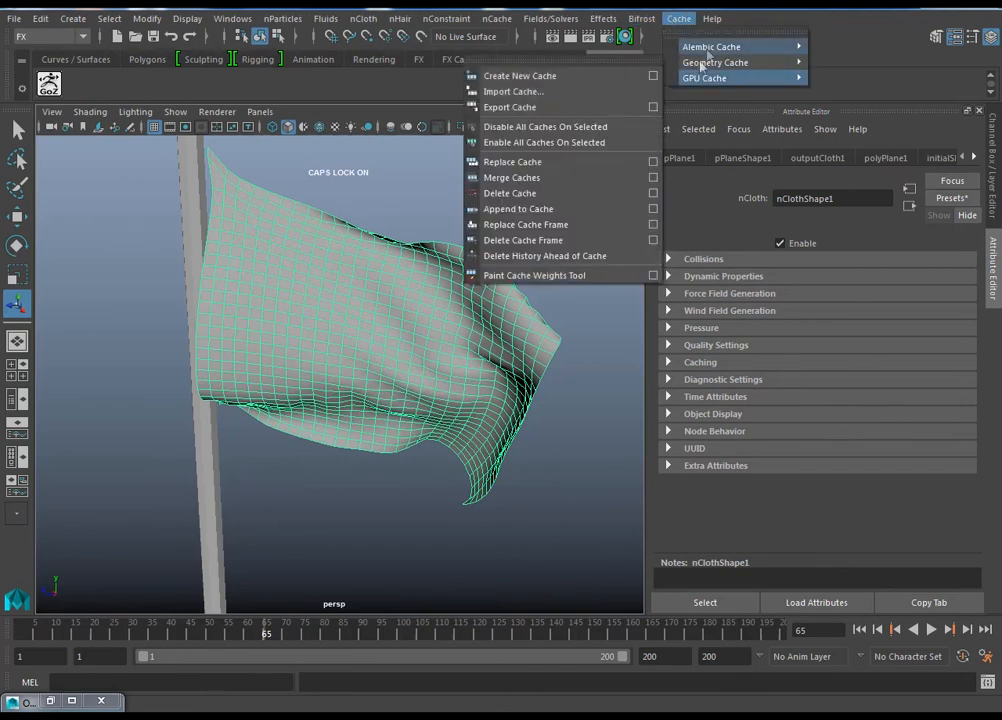
mouse_move(707, 54)
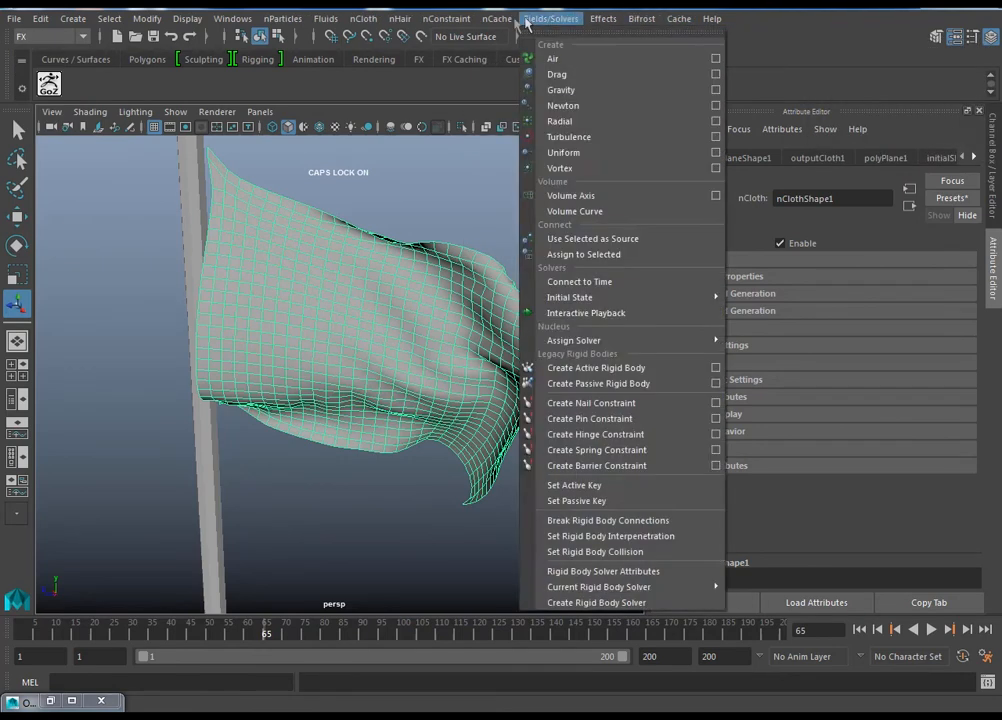
mouse_move(497, 18)
left_click(524, 180)
left_click_drag(532, 287, 481, 318, "alt")
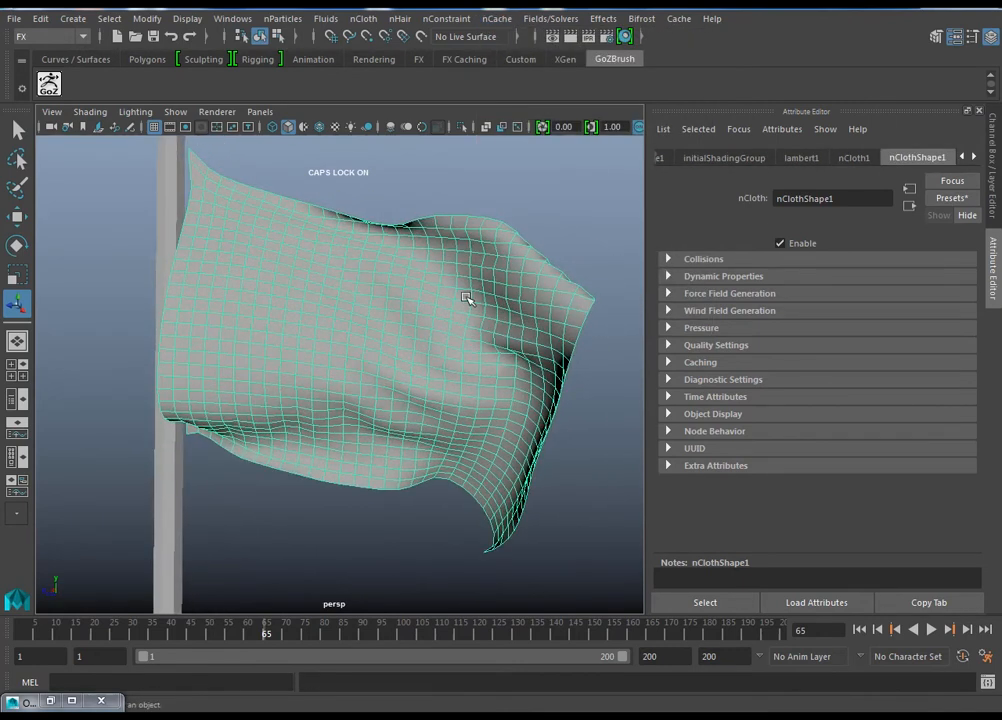
left_click_drag(385, 382, 640, 520, "alt")
left_click(859, 629)
Step: Create a new polygon plane with the default settings
left_click_drag(503, 425, 362, 343, "alt")
right_click_drag(362, 343, 461, 398, "alt")
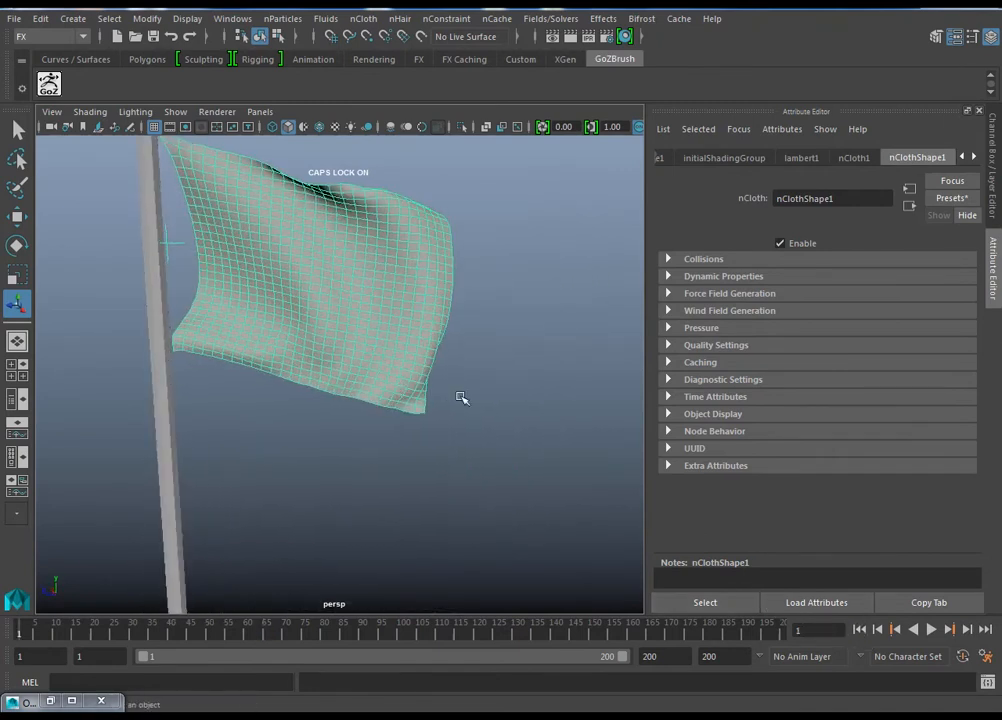
key("space")
left_click_drag(465, 396, 550, 400)
scroll(417, 406, "down", 1)
middle_click_drag(417, 406, 425, 559, "alt")
scroll(414, 407, "down", 1)
scroll(415, 411, "up", 4)
middle_click_drag(414, 411, 392, 564, "alt")
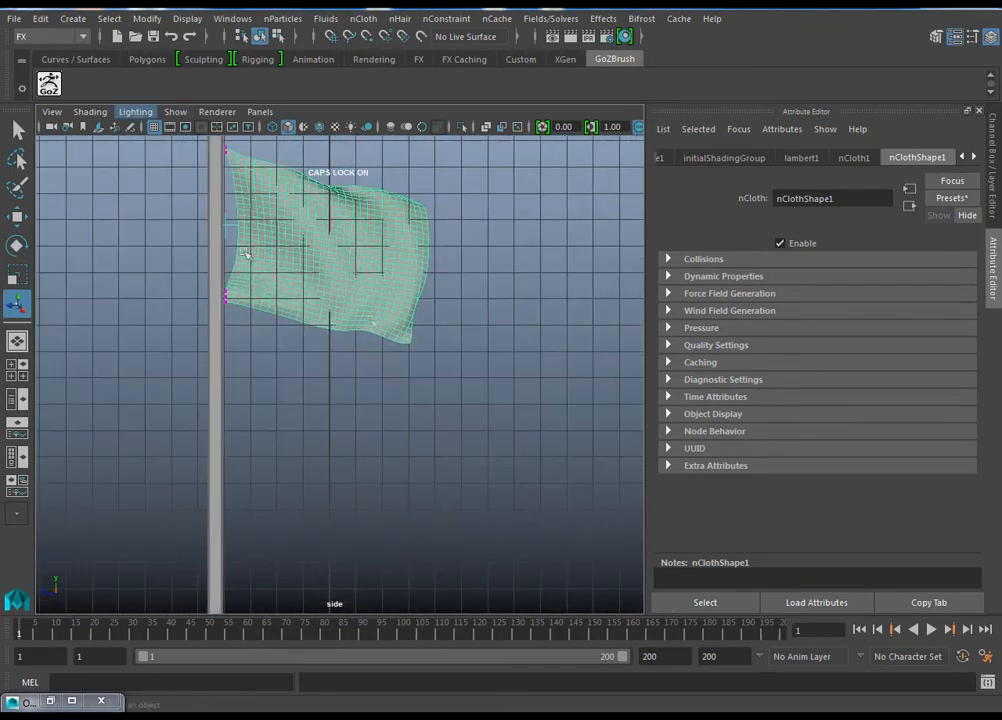
middle_click_drag(406, 353, 394, 353, "alt")
left_click(73, 18)
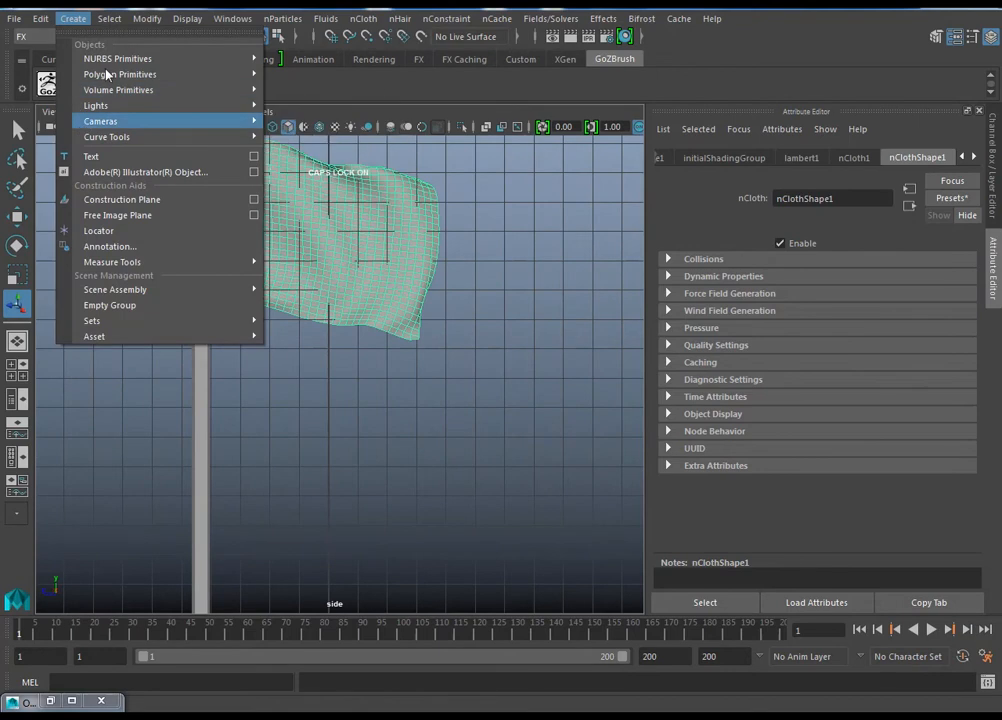
mouse_move(110, 74)
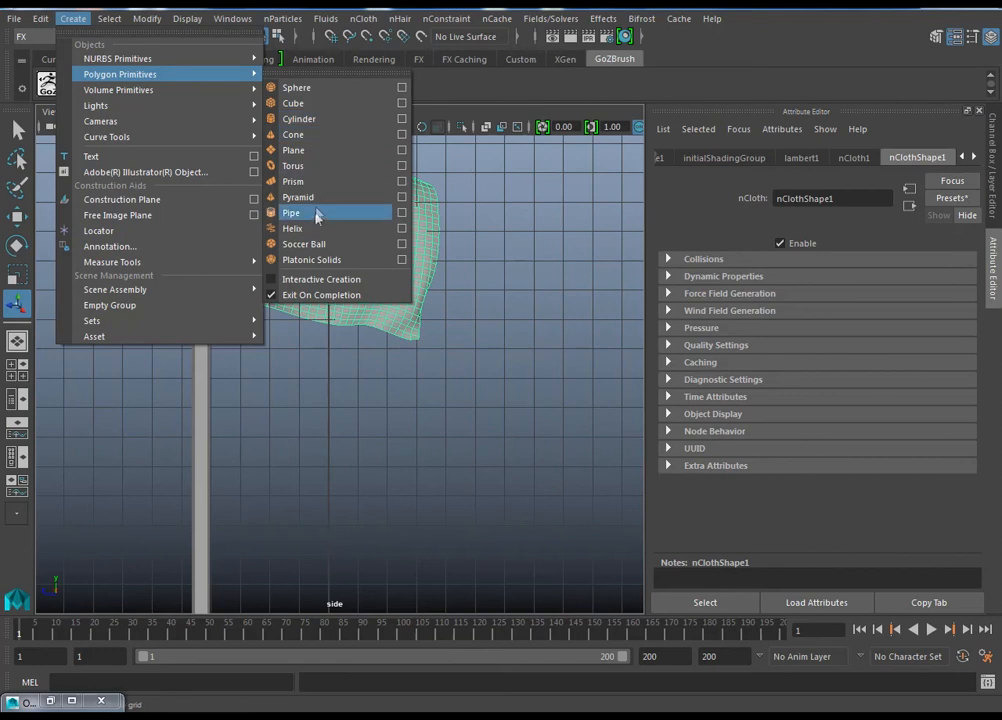
left_click(305, 151)
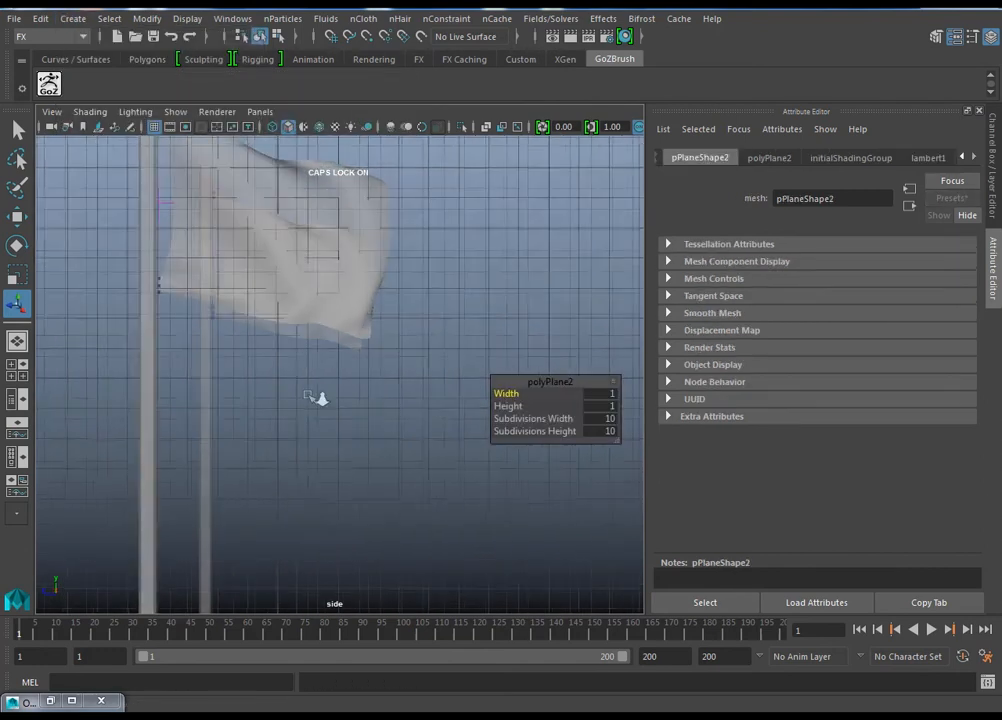
Step: Raise the new plane along Y to just beneath the flag
key("space")
left_click_drag(349, 396, 347, 352)
key("w")
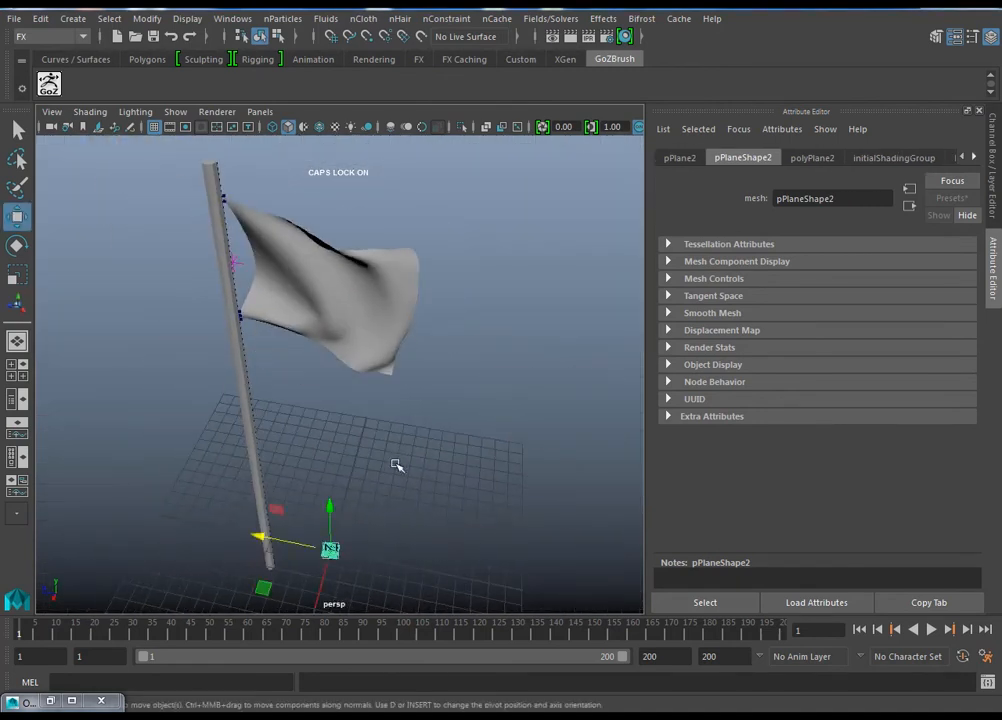
left_click_drag(332, 568, 362, 292)
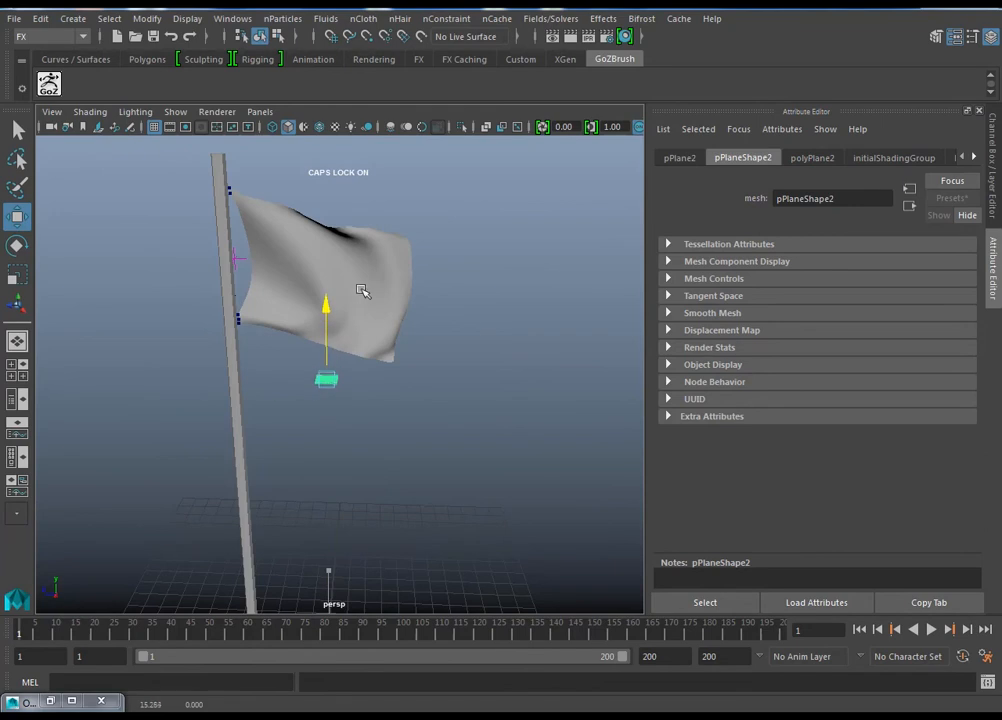
key("space")
left_click_drag(418, 377, 500, 382)
left_click_drag(347, 376, 337, 370)
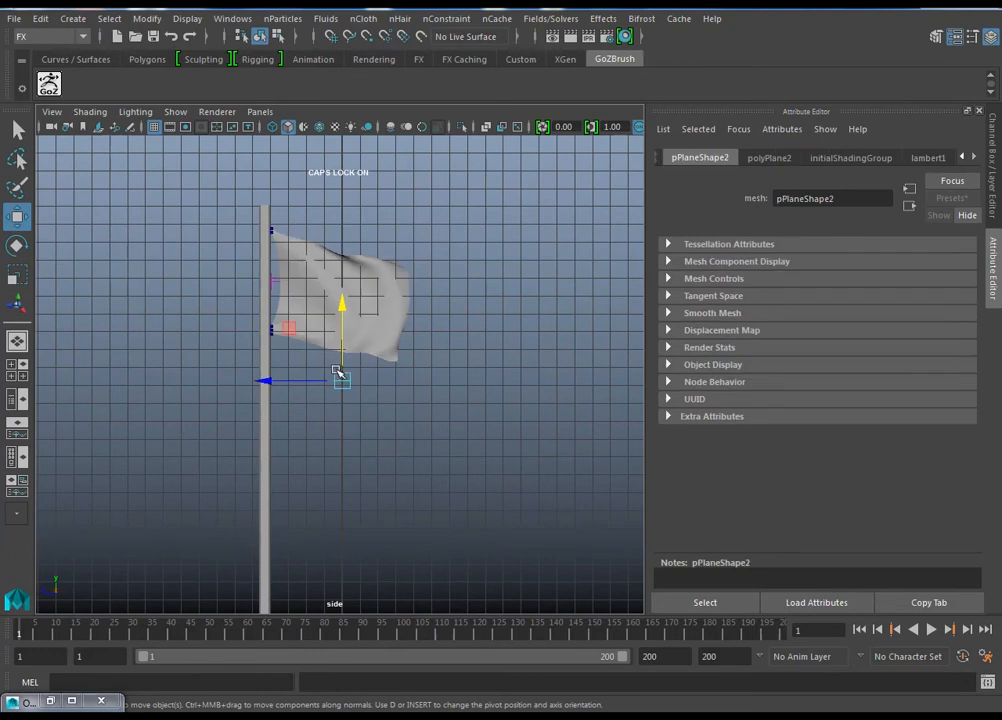
Step: Stand the plane upright by rotating it -90 degrees about Z, and scale it uniformly to about 2.361
key("e")
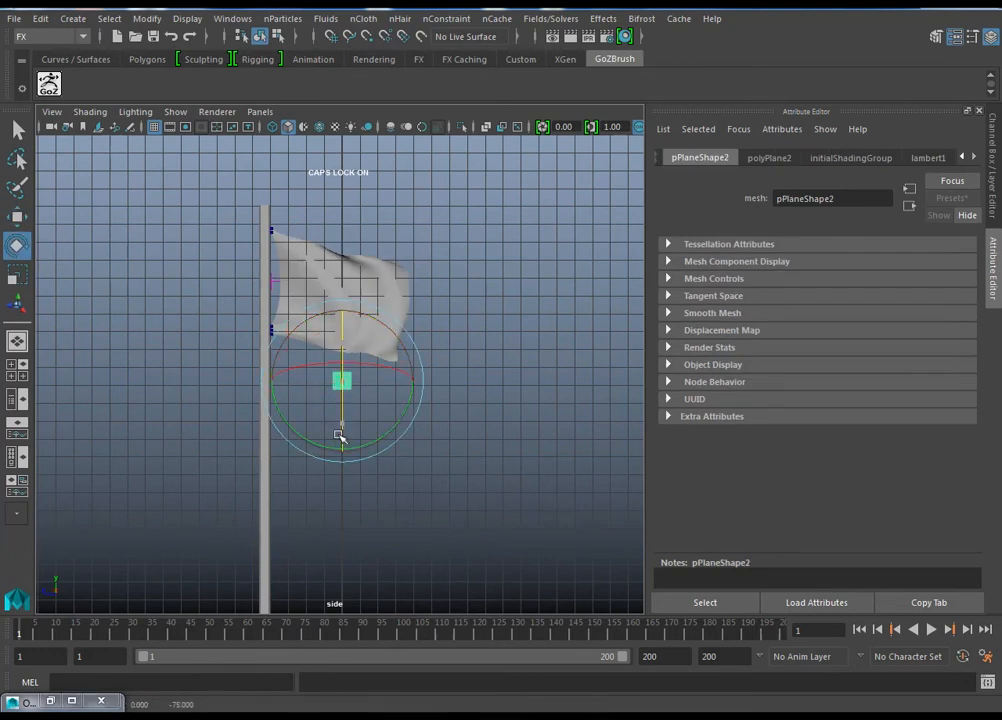
key("r")
left_click_drag(342, 382, 471, 380)
key("w")
key("space")
left_click_drag(473, 430, 485, 458, "alt")
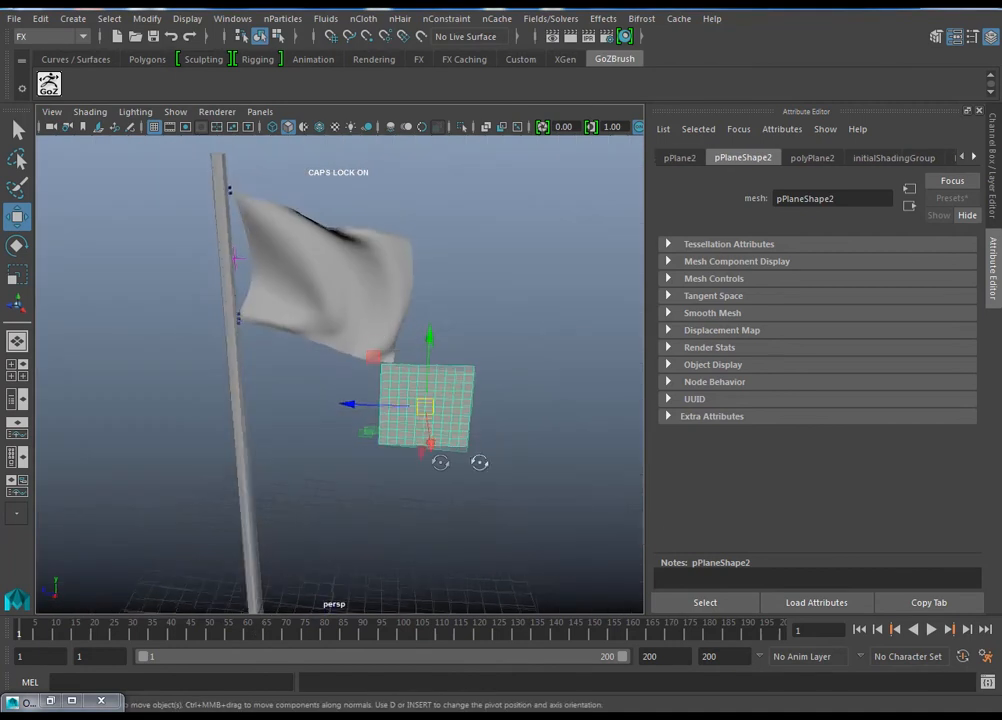
right_click_drag(485, 458, 481, 509, "alt")
left_click_drag(481, 509, 340, 478, "alt")
key("r")
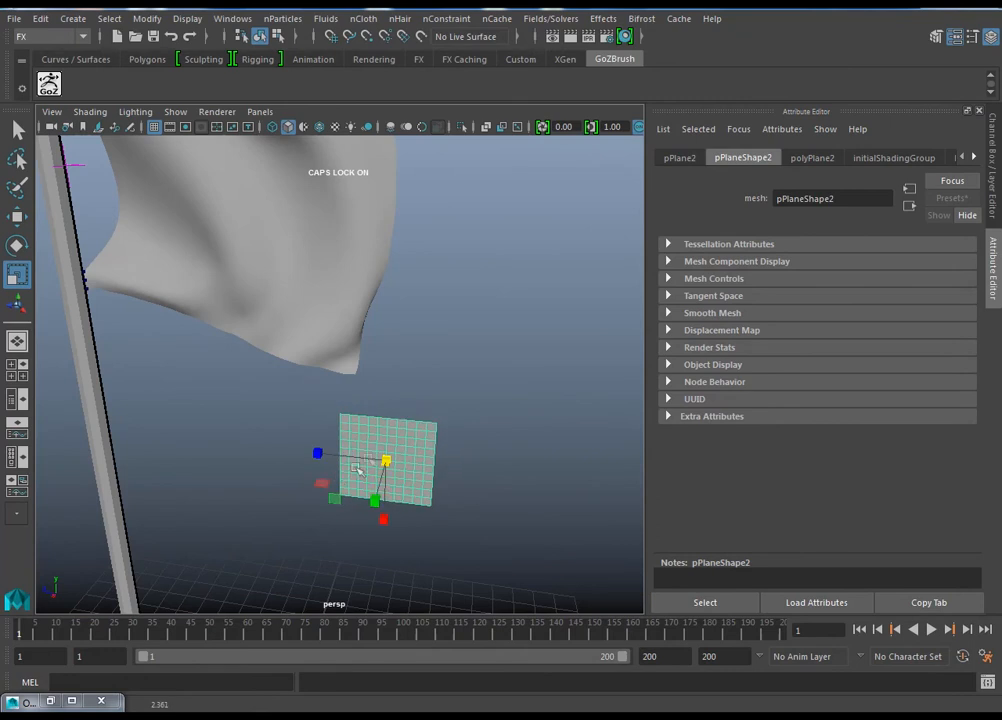
Step: Position the plane close under the flag's lower edge at about X 0.831, Y 15.332, Z -0.922
key("w")
left_click_drag(391, 426, 396, 394)
middle_click_drag(452, 482, 443, 535, "alt")
left_click_drag(424, 493, 460, 488, "alt")
left_click_drag(308, 482, 213, 458)
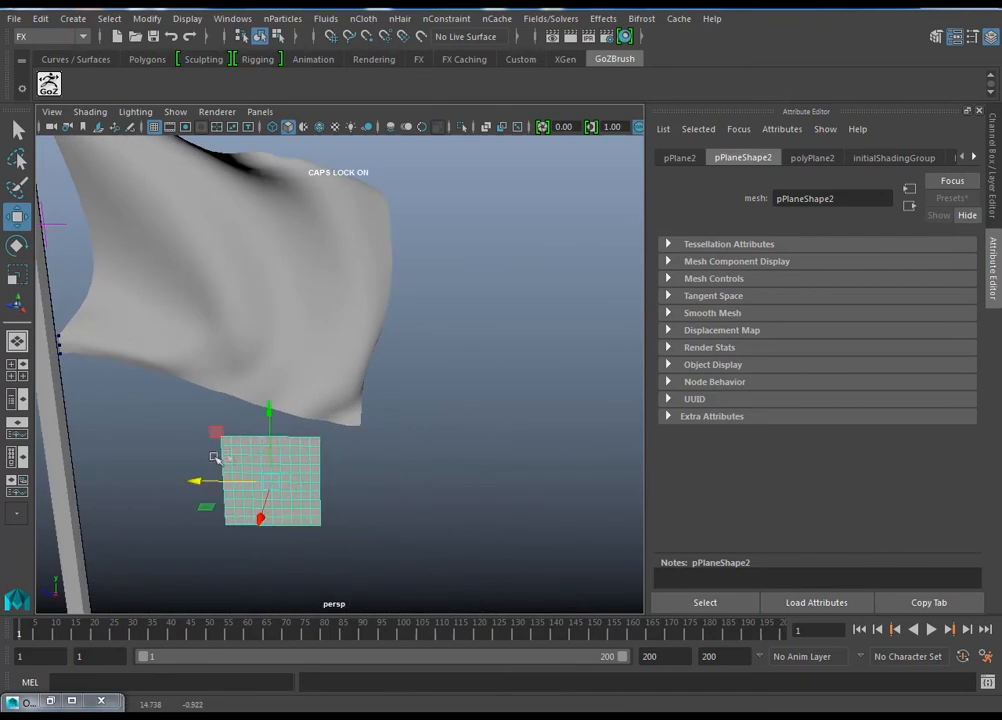
left_click_drag(272, 427, 340, 436)
right_click_drag(340, 440, 398, 528, "alt")
left_click_drag(398, 455, 520, 460, "alt")
left_click_drag(537, 503, 340, 486)
left_click_drag(270, 446, 467, 494)
right_click_drag(467, 494, 369, 432, "alt")
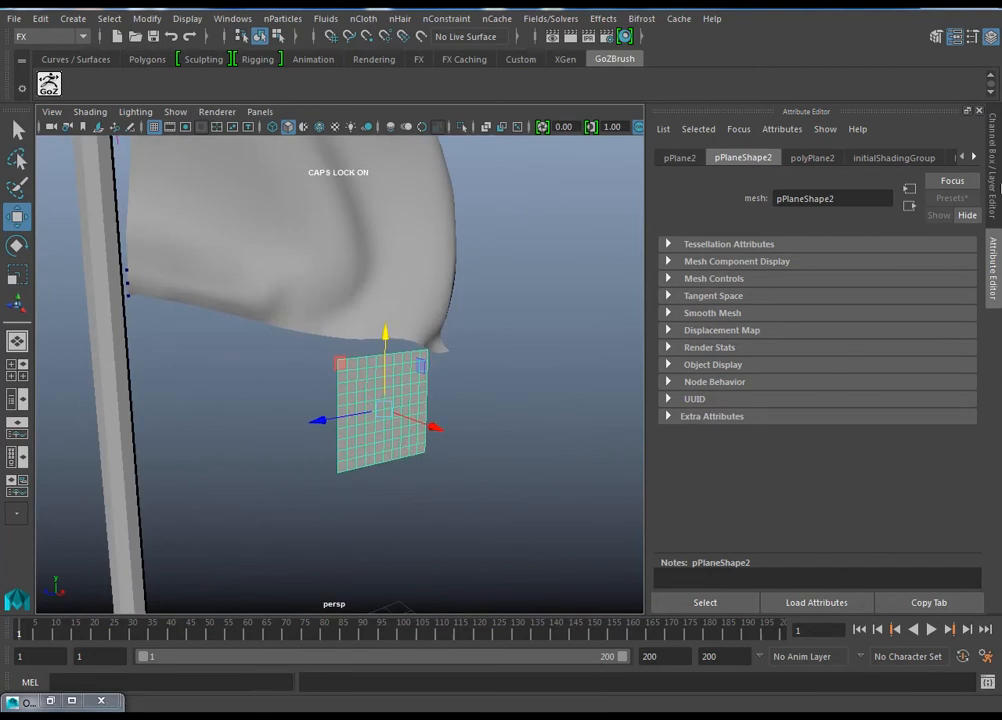
Step: Convert the small plane to nCloth on the nucleus1 solver with local space output
key("ctrl+a")
left_click(560, 280)
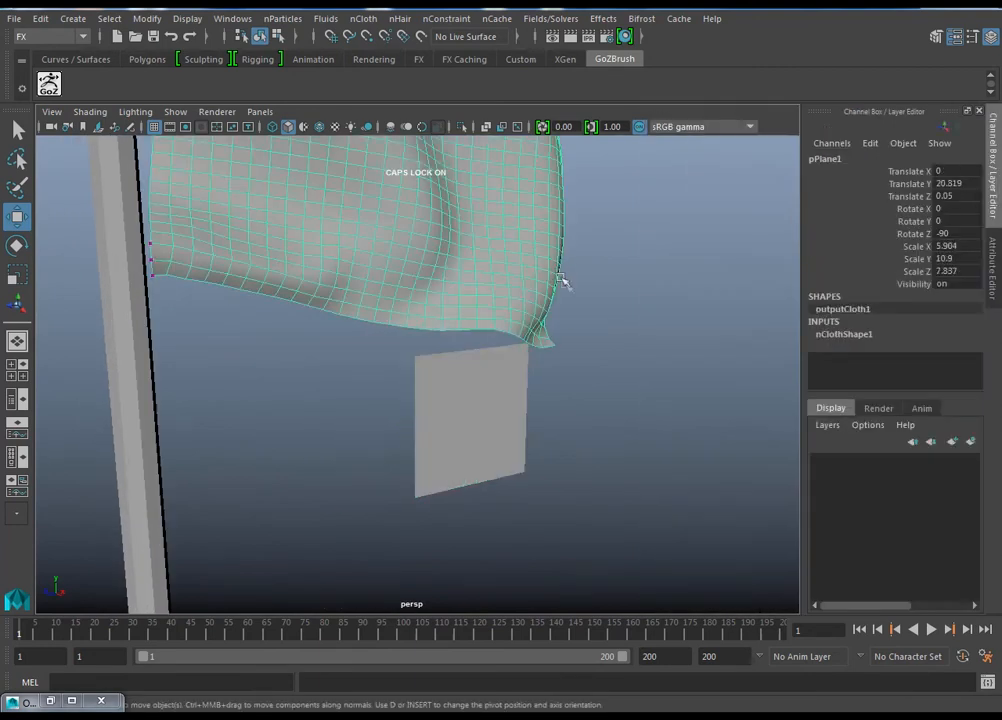
left_click(530, 409)
left_click_drag(574, 434, 501, 438, "alt")
right_click_drag(462, 398, 508, 419, "alt")
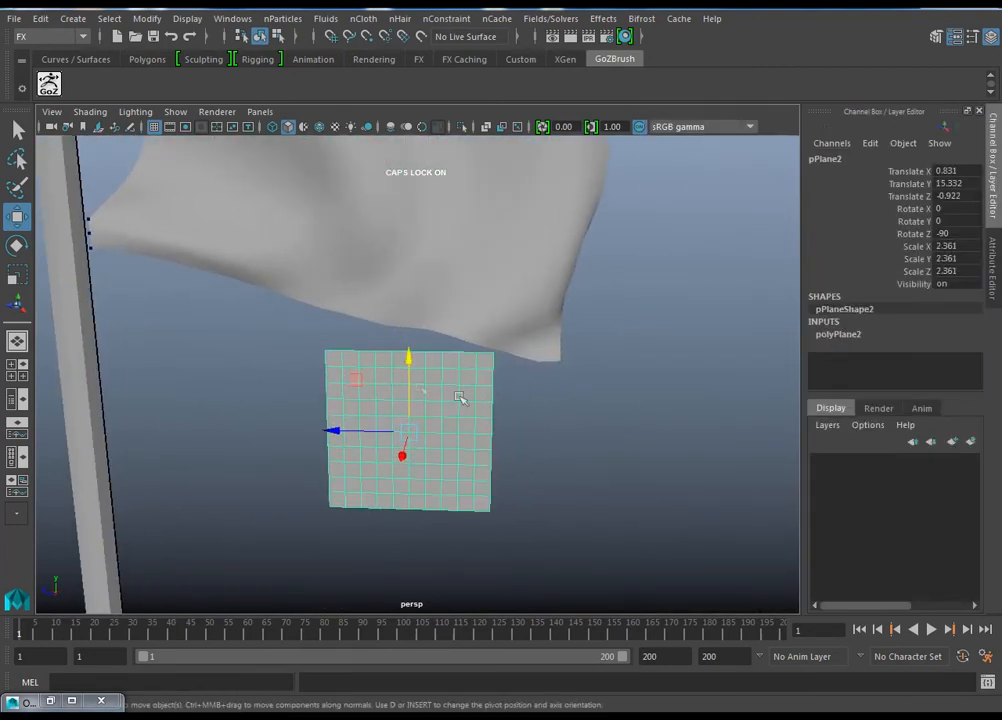
left_click(362, 18)
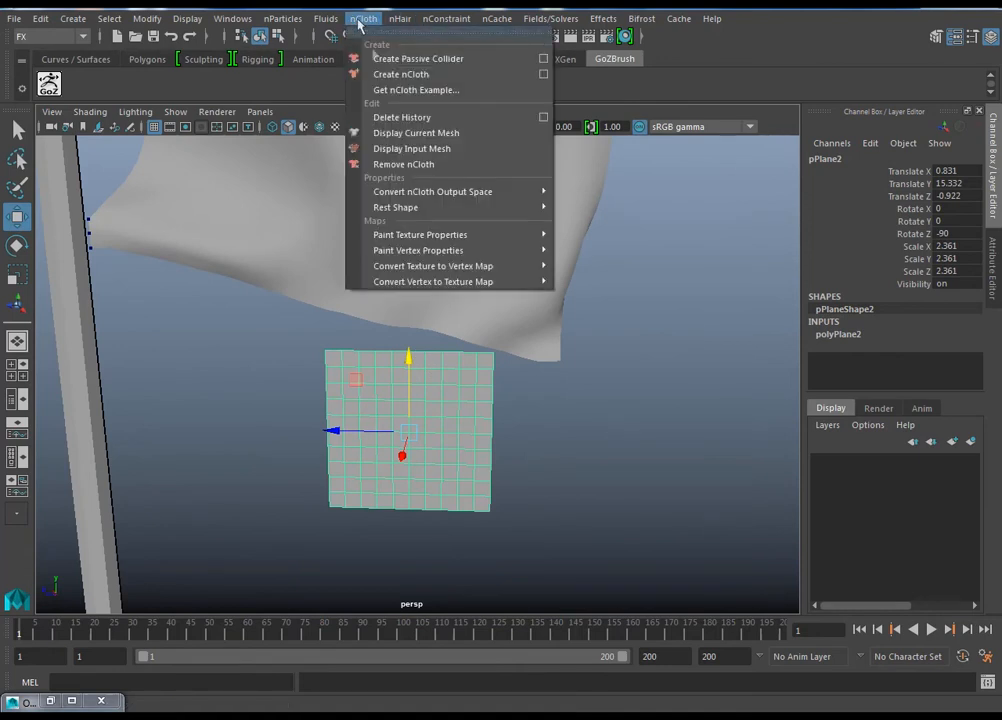
left_click(541, 75)
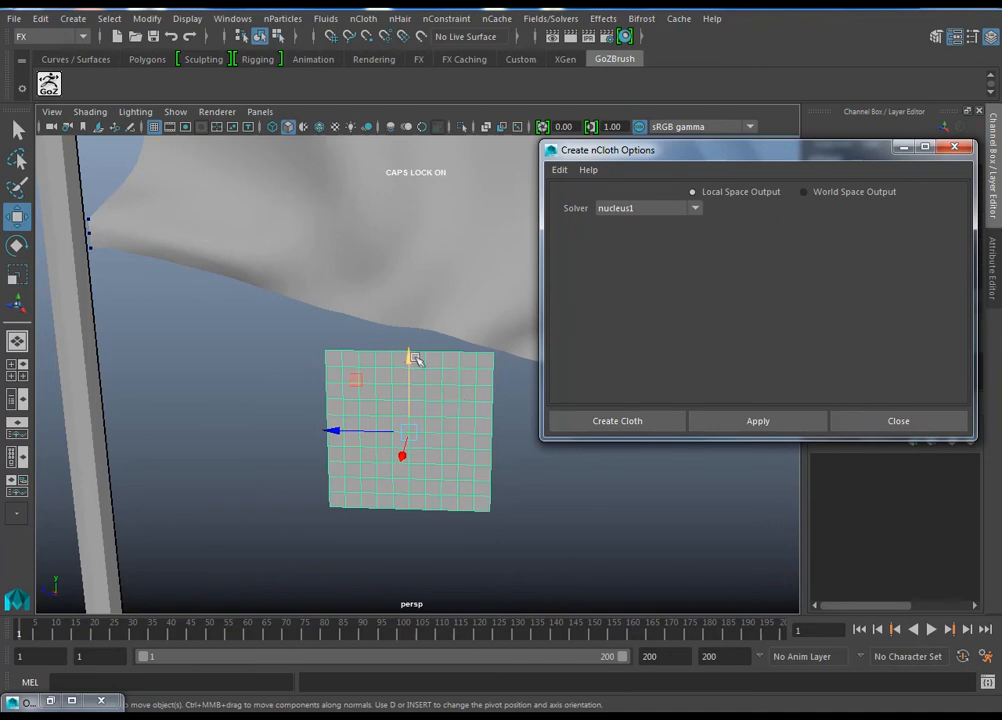
left_click(655, 208)
left_click(795, 248)
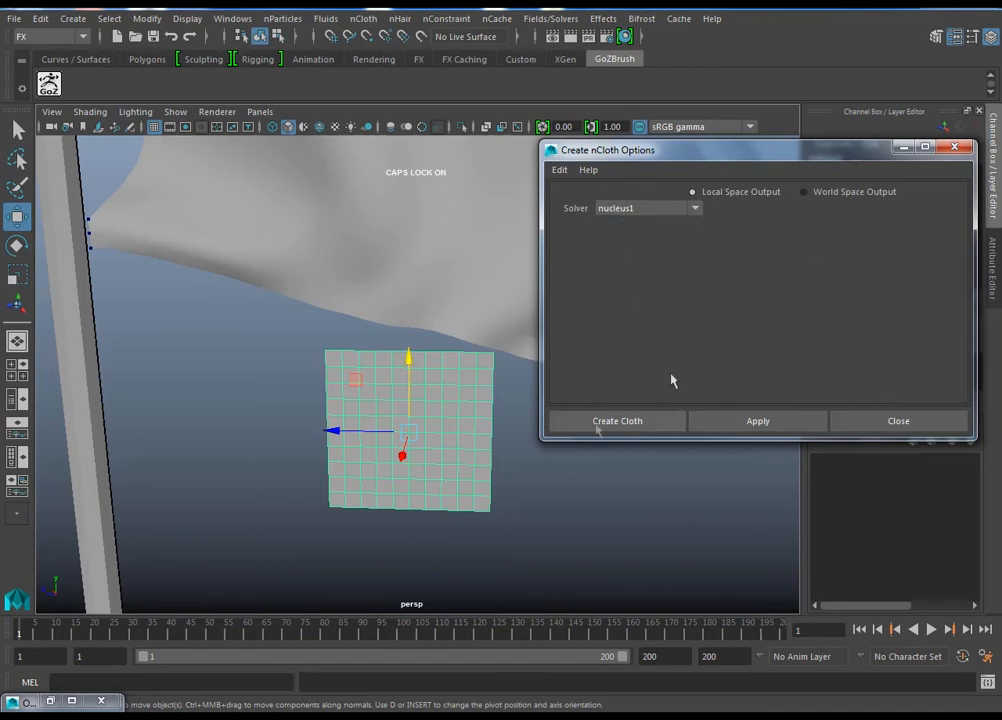
left_click(620, 421)
Step: Play the simulation briefly with both cloths, stop around frame 10, and return to frame 1
left_click_drag(476, 385, 443, 405, "alt")
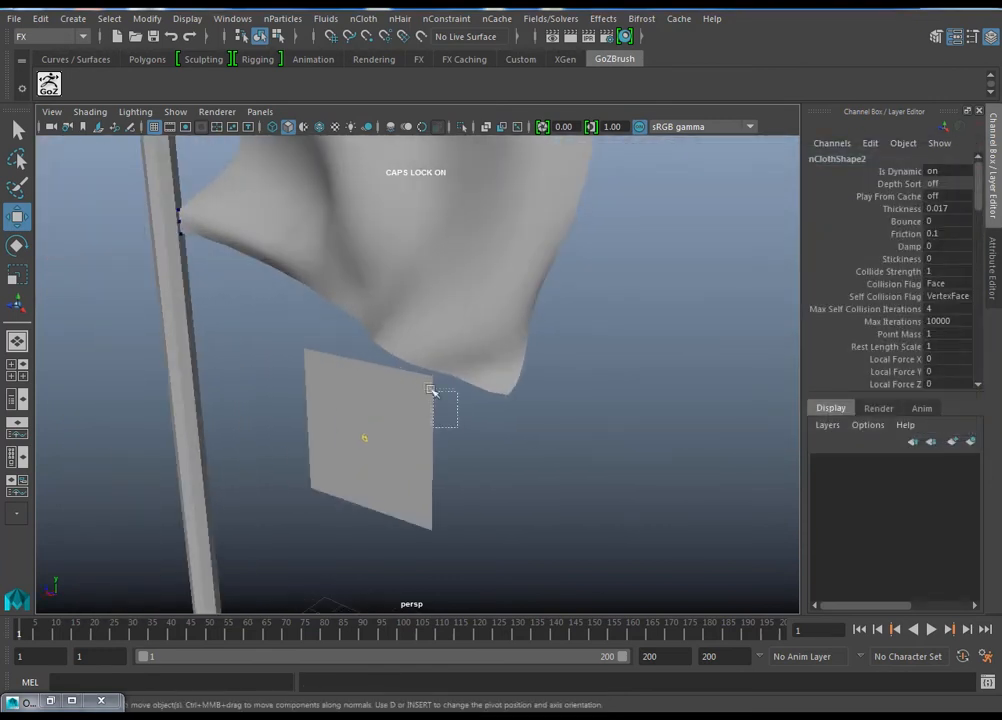
left_click(411, 400)
left_click(459, 414)
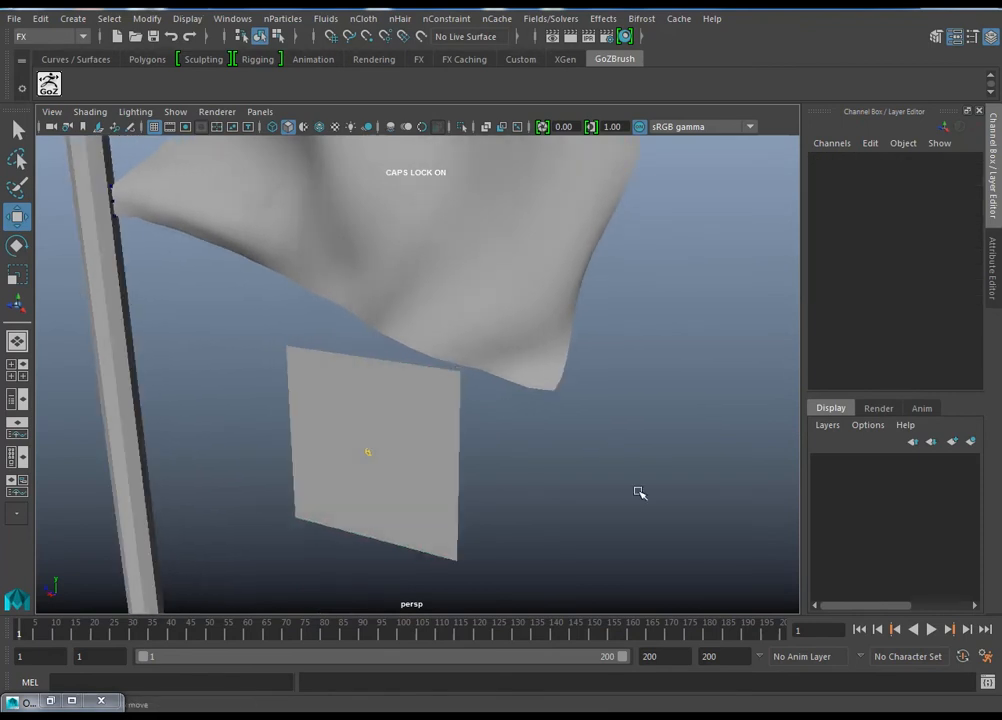
left_click(931, 629)
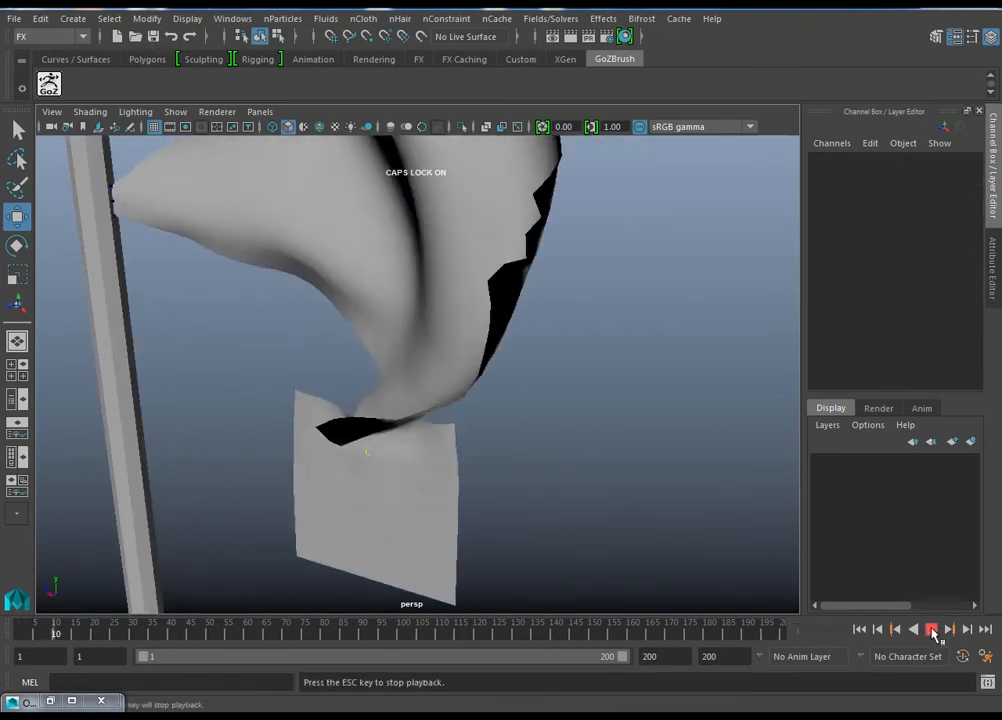
left_click(931, 629)
left_click(860, 630)
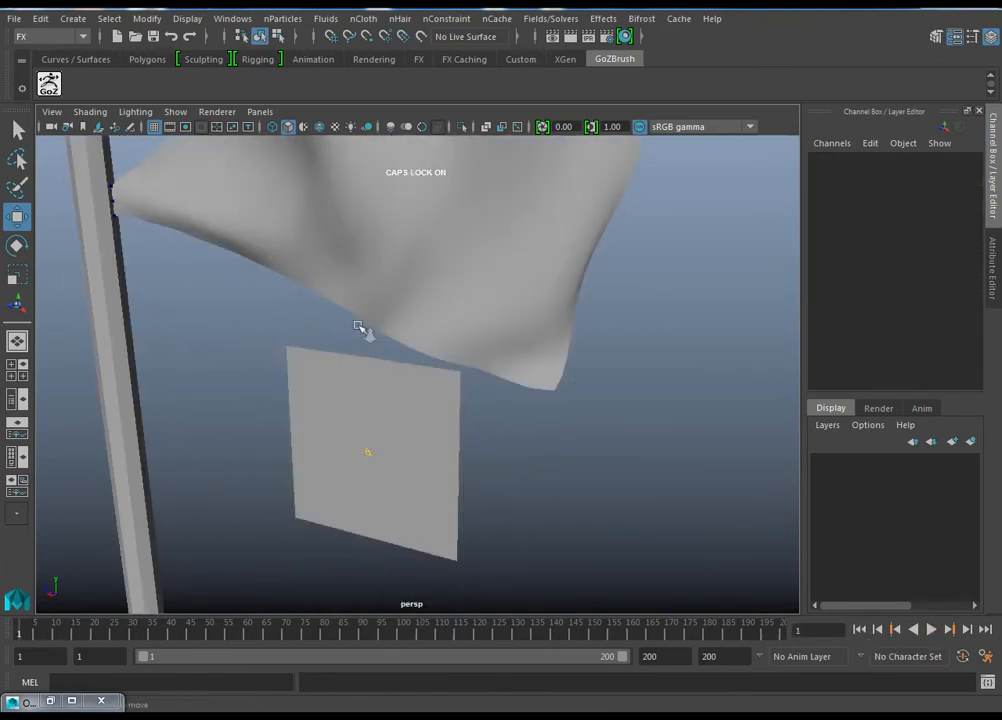
Step: Switch the flag and the small plane to vertex selection, and pick two neighbouring vertices on the flag's lower edge
left_click_drag(353, 327, 454, 353, "alt")
middle_click_drag(490, 371, 497, 385, "alt")
right_click_drag(510, 244, 432, 242)
middle_click_drag(508, 353, 524, 372, "alt")
right_click_drag(524, 372, 436, 242)
left_click_drag(495, 378, 557, 371, "alt")
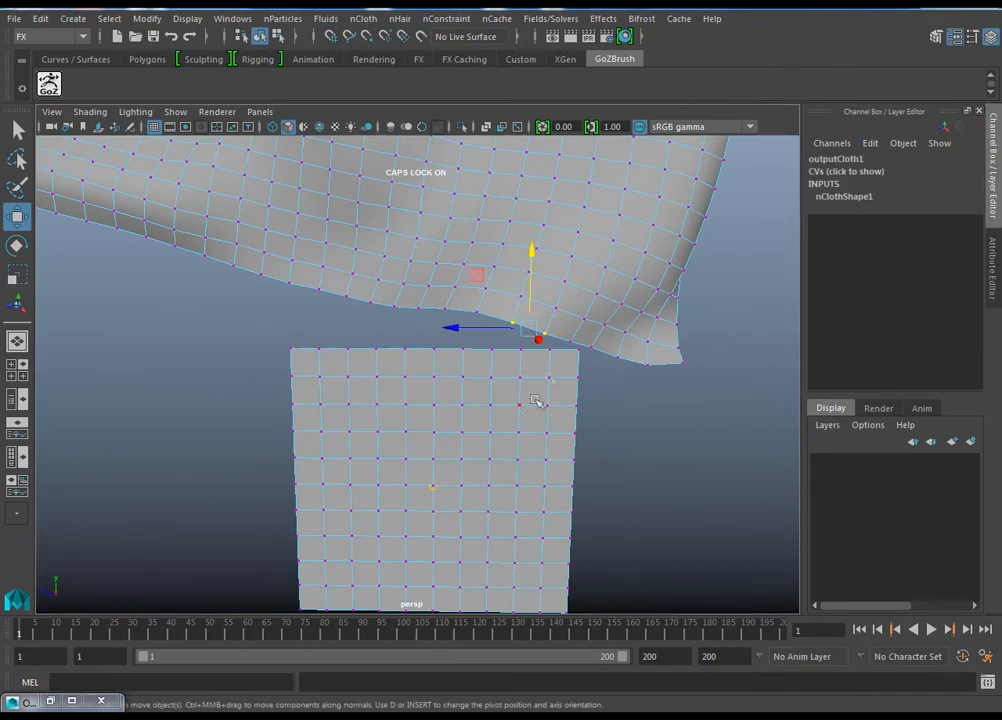
middle_click_drag(562, 372, 580, 378, "alt")
left_click_drag(503, 428, 448, 437, "alt")
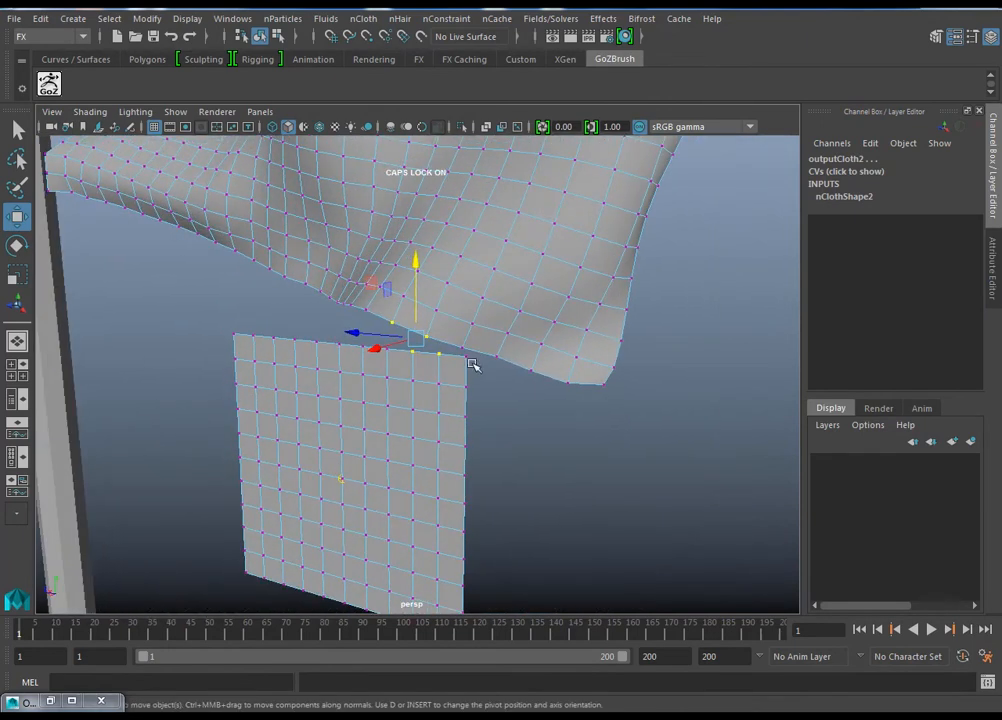
left_click_drag(500, 362, 272, 315, "alt")
left_click_drag(212, 272, 476, 406, "alt")
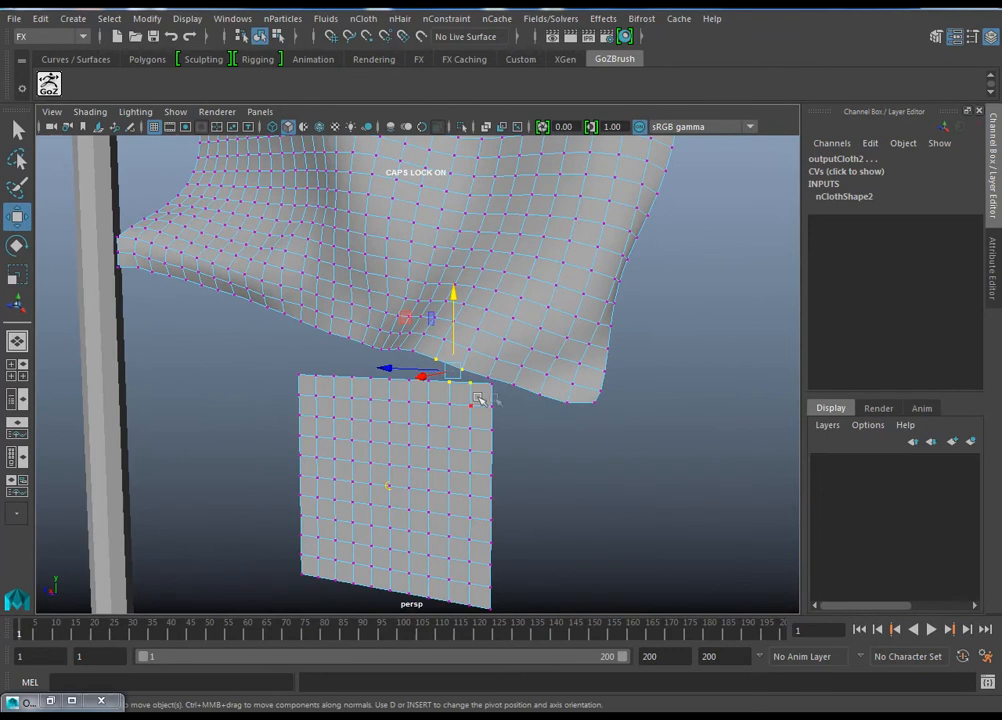
left_click_drag(509, 441, 398, 365, "alt")
left_click(546, 472)
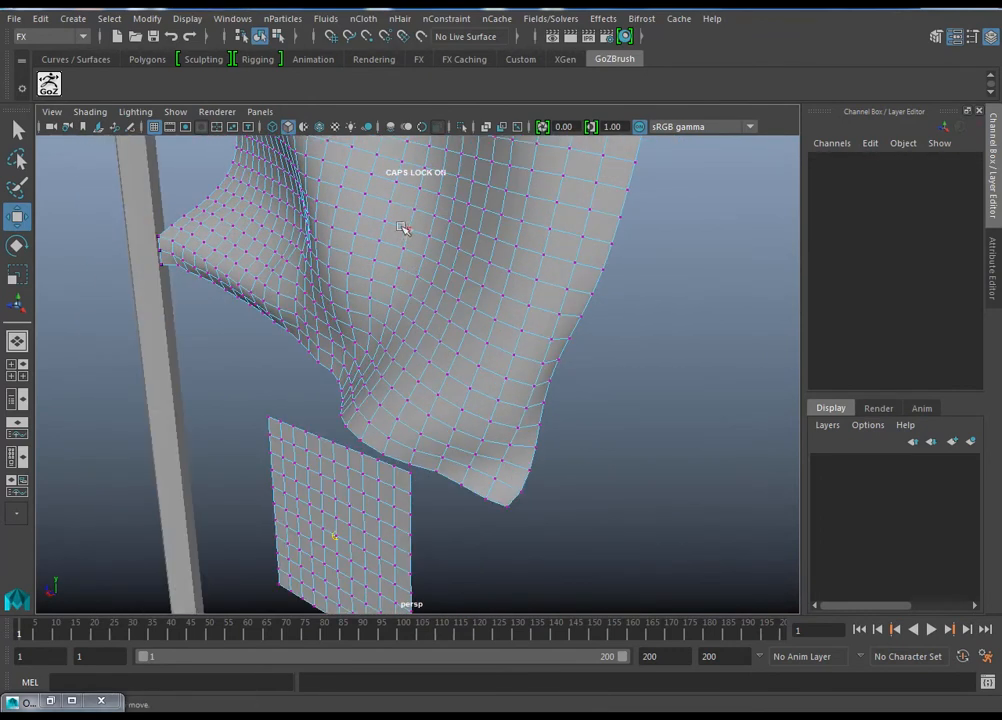
Step: Add two vertices at the small plane's adjacent upper corner to the selection and join them to the flag's edge with a Component to Component constraint
left_click_drag(369, 495, 497, 411, "alt")
left_click(517, 449)
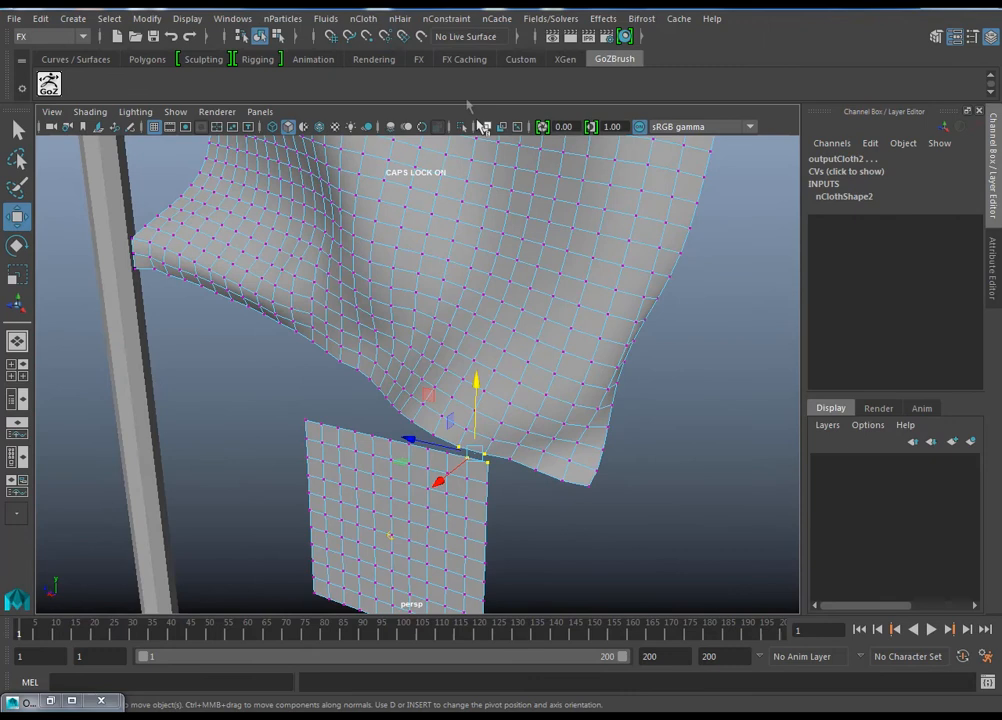
left_click(459, 20)
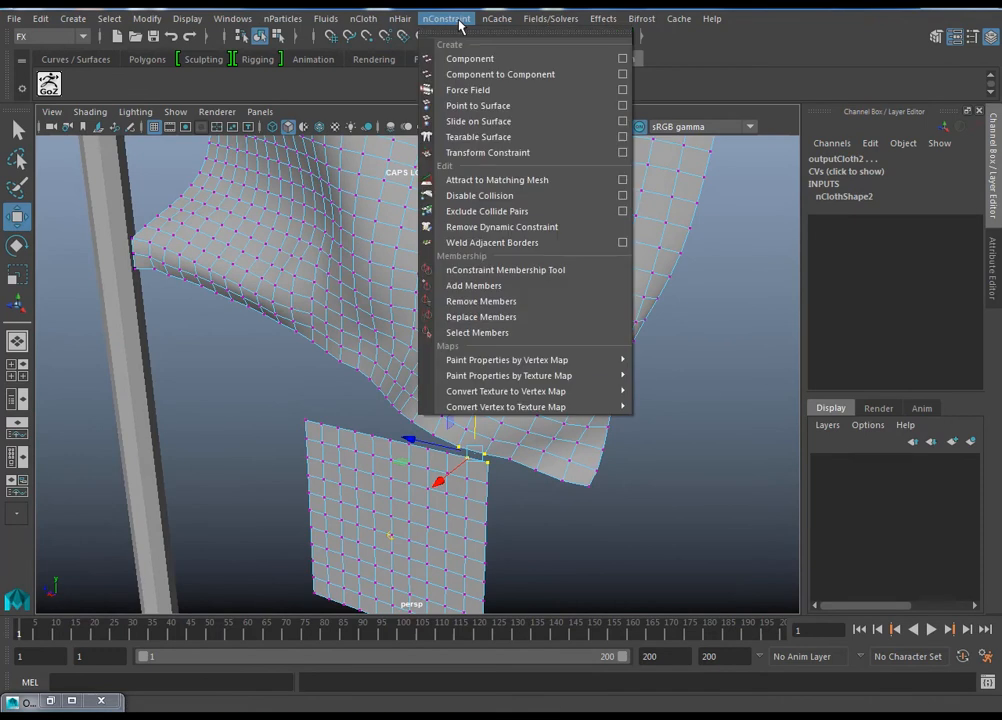
left_click(476, 76)
Step: Join two vertices at the small plane's other upper corner to two flag-edge vertices above it with a second Component to Component constraint
left_click_drag(472, 411, 675, 523, "alt")
left_click_drag(328, 399, 403, 371, "alt")
right_click_drag(403, 371, 404, 266, "alt")
right_click(476, 342)
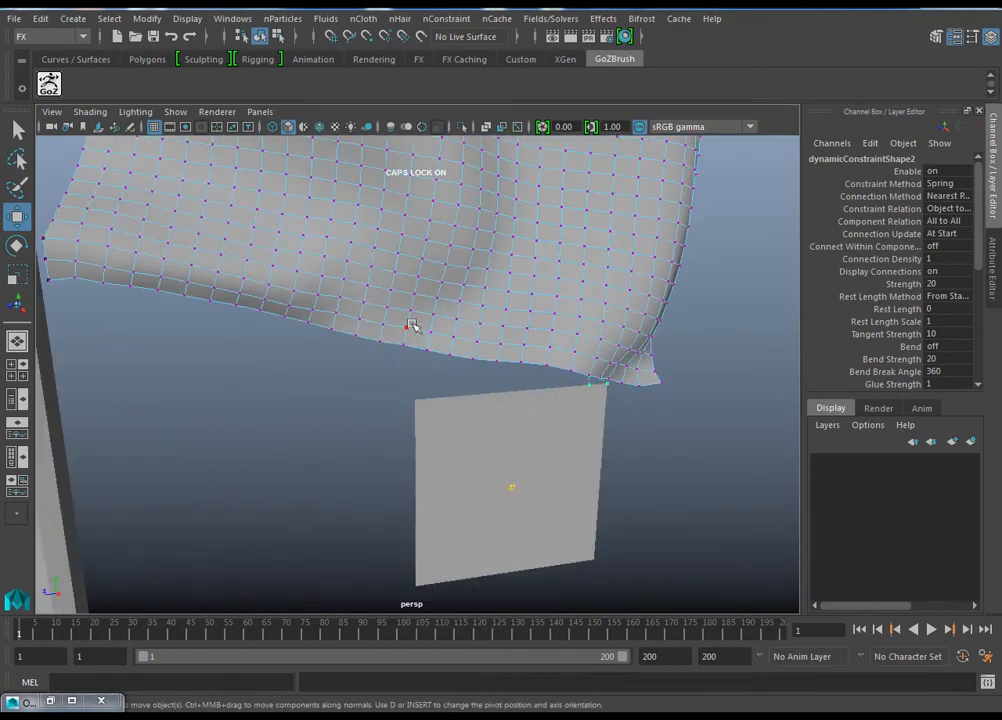
left_click_drag(451, 364, 447, 377)
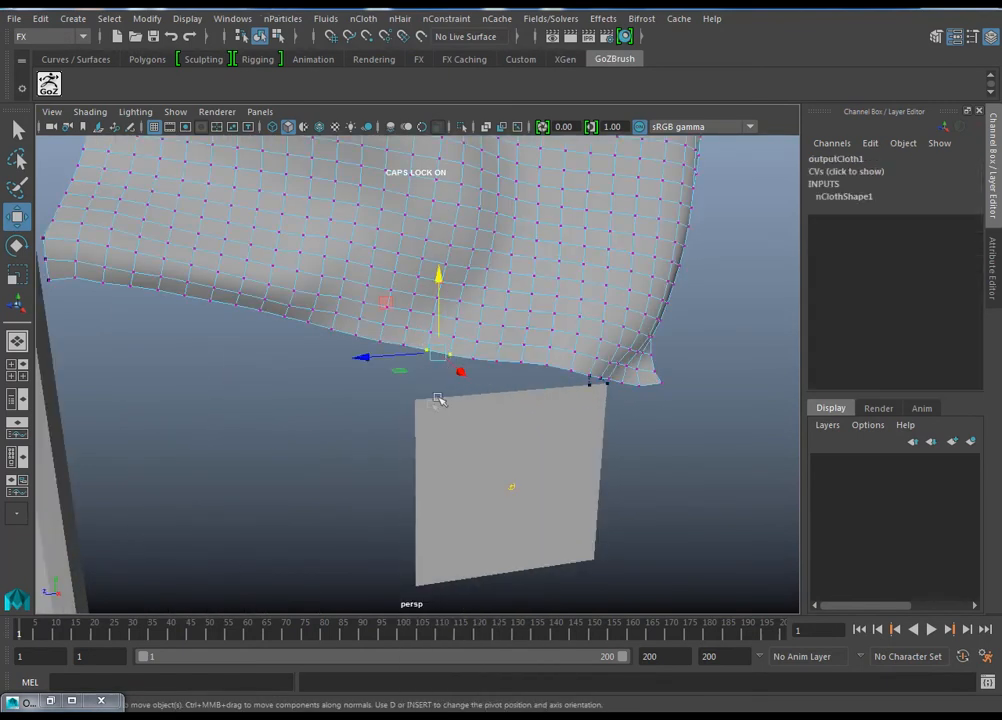
right_click_drag(433, 409, 399, 397)
left_click_drag(399, 388, 401, 388, "shift")
left_click_drag(532, 435, 470, 313, "alt")
left_click(447, 20)
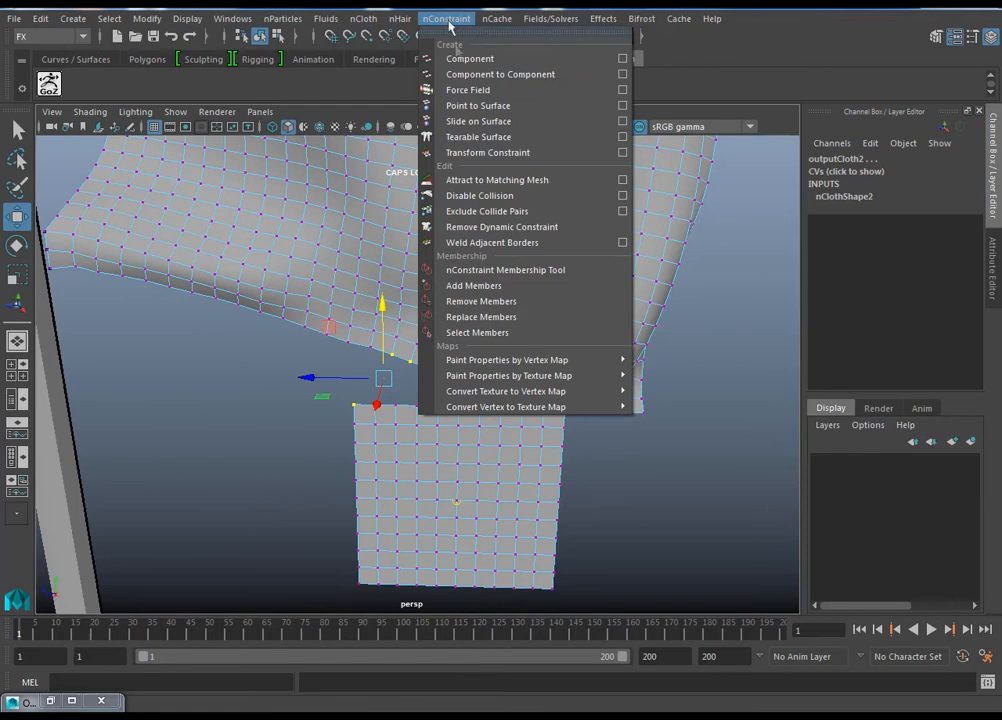
left_click(479, 74)
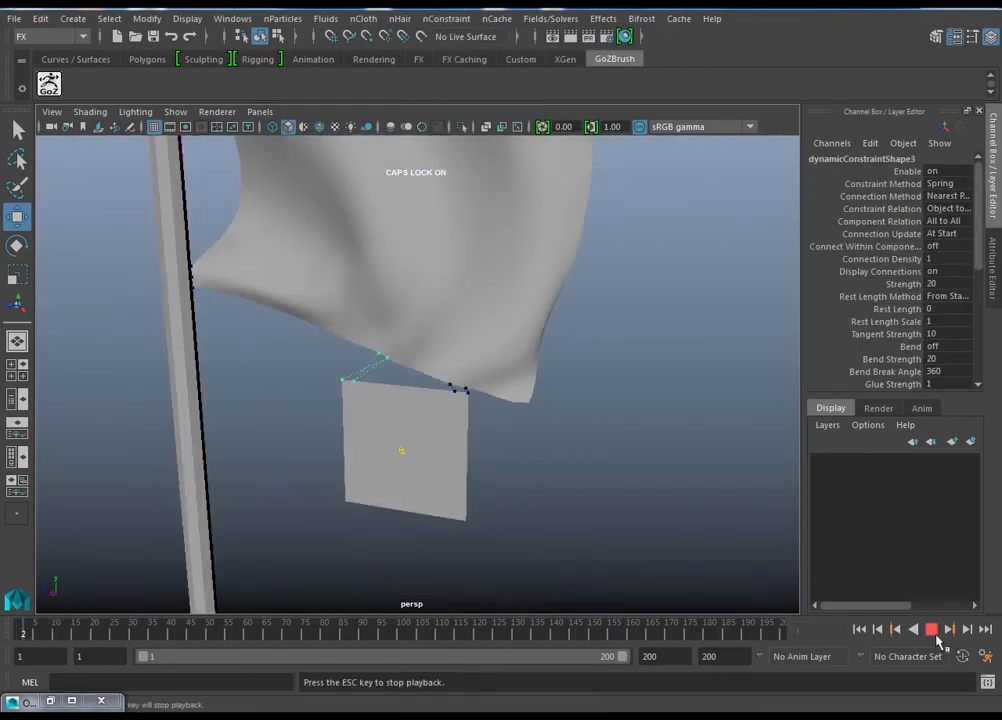
Step: Play the simulation with both corners constrained, stop around frame 131, and return to frame 1
left_click(933, 632)
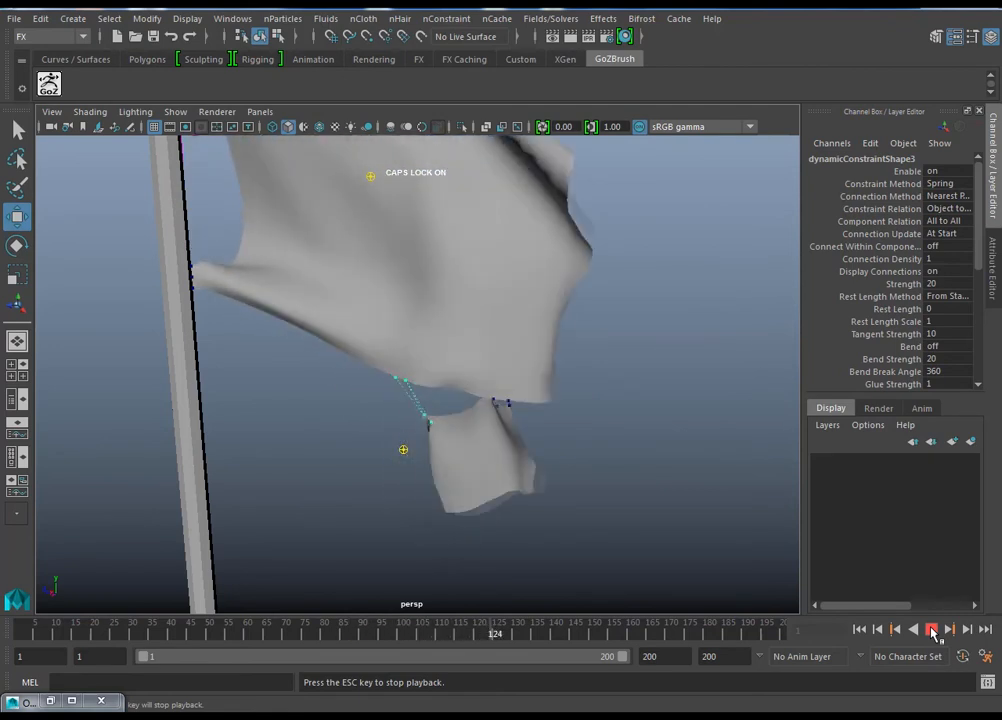
left_click(931, 631)
left_click_drag(560, 420, 650, 440, "alt")
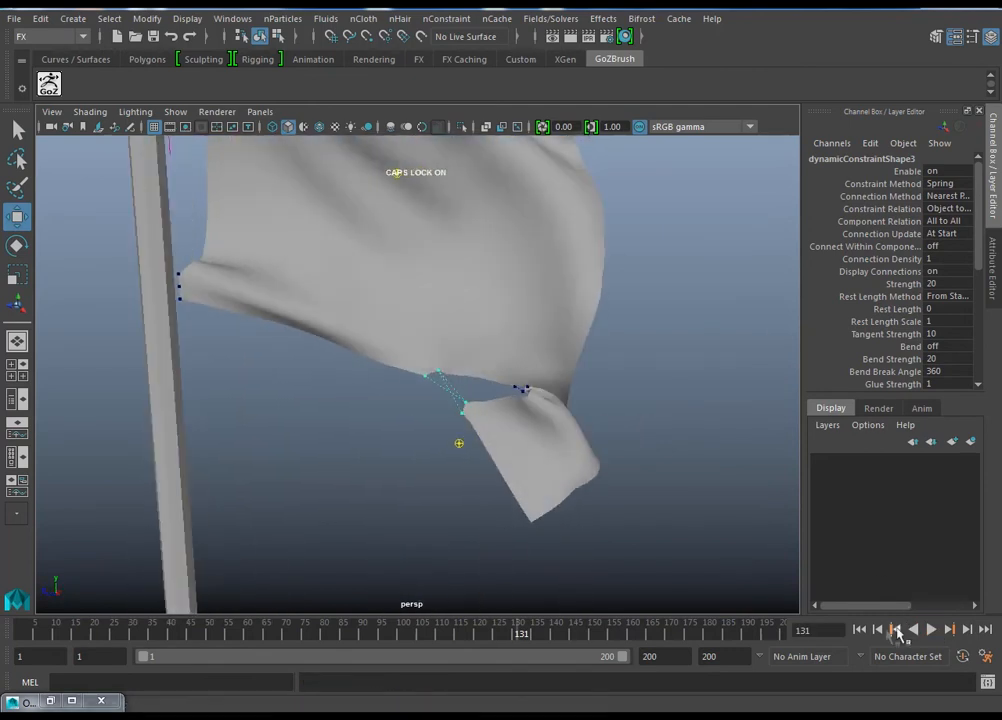
left_click(859, 630)
Step: Delete both constraints that join the small plane to the flag's lower edge
left_click_drag(767, 593, 353, 380, "alt")
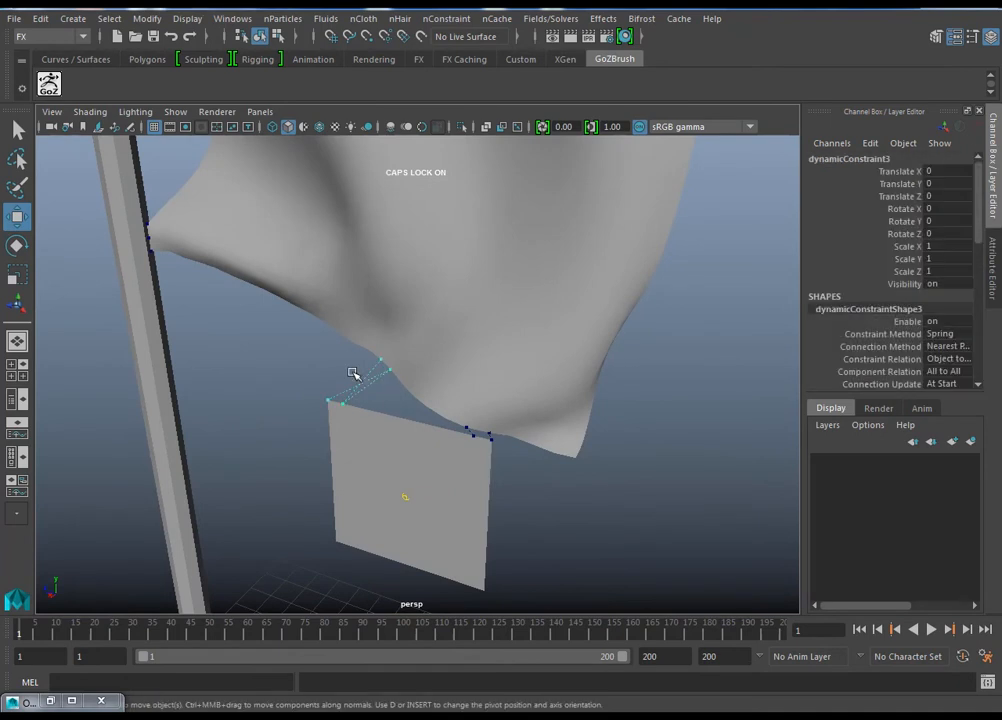
key("Delete")
right_click_drag(467, 443, 585, 470, "alt")
left_click_drag(628, 416, 591, 440)
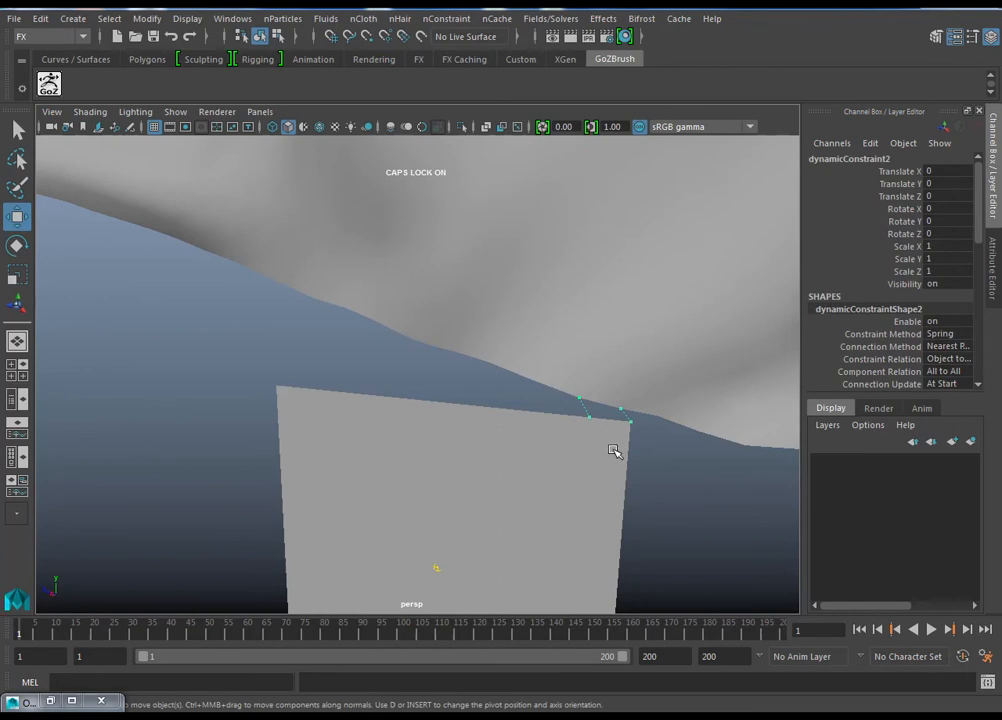
key("Delete")
Step: Move the small plane up in front of the flag's middle and close to its surface, at X 0.471, Y 20.489
right_click_drag(657, 487, 564, 490, "alt")
left_click_drag(564, 490, 494, 432, "alt")
left_click(494, 432)
left_click_drag(539, 479, 506, 119, "alt")
left_click_drag(520, 240, 316, 428, "alt")
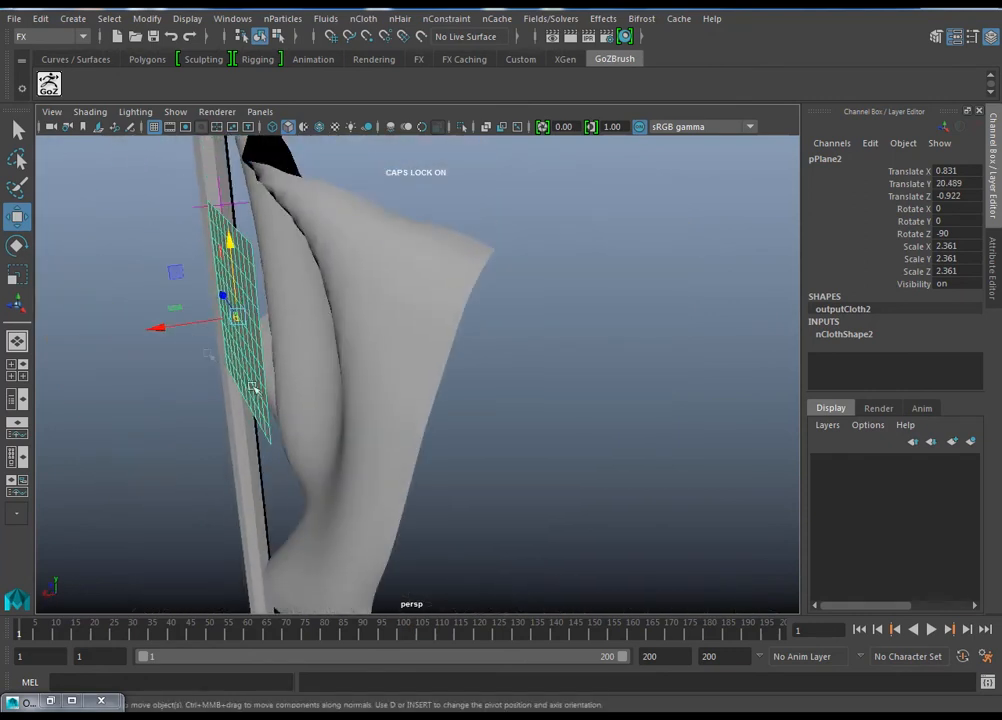
left_click_drag(183, 327, 447, 437)
Step: Play the simulation briefly with the unconstrained plane in front of the flag, and return to frame 1
left_click(931, 629)
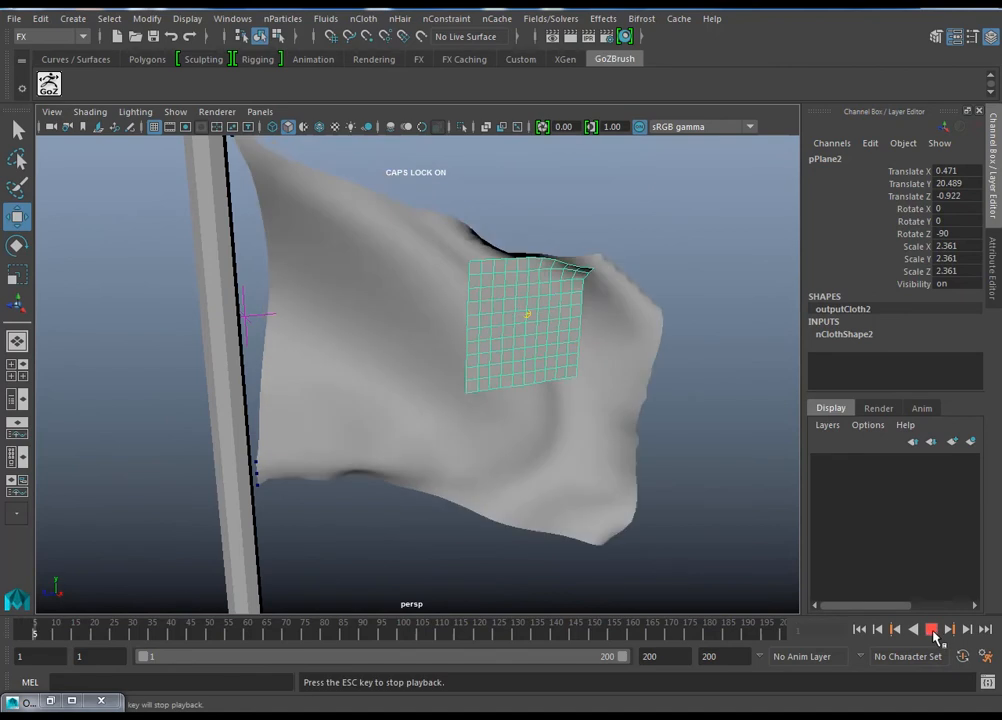
left_click(931, 629)
left_click_drag(604, 530, 440, 370, "alt")
left_click(859, 629)
Step: Switch the flag and the small plane to vertex selection
left_click_drag(418, 427, 423, 472, "alt")
right_click_drag(423, 472, 592, 316, "alt")
right_click(592, 315)
left_click(552, 254)
left_click_drag(548, 327, 541, 353, "alt")
right_click(505, 305)
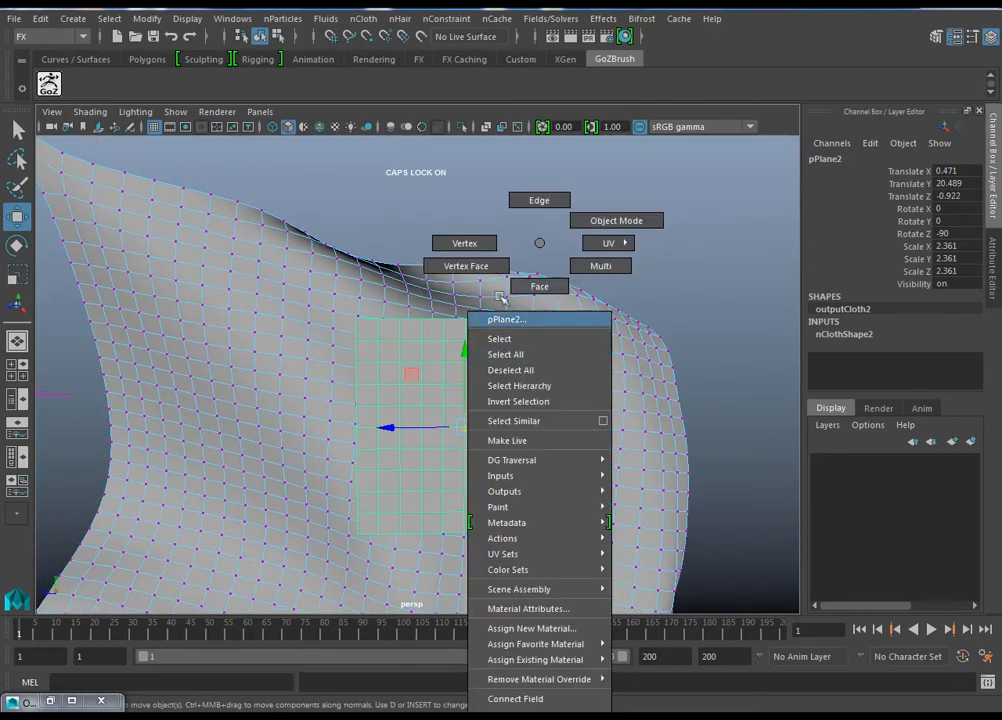
left_click(465, 243)
left_click_drag(338, 334, 380, 338, "alt")
left_click_drag(577, 319, 560, 374)
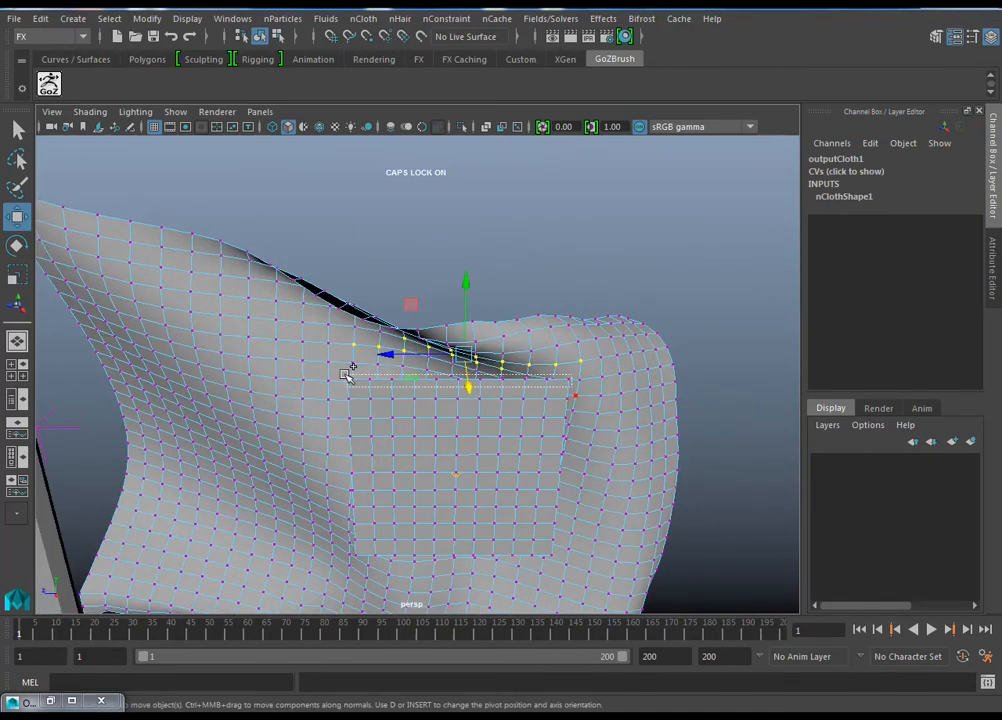
left_click_drag(476, 389, 545, 370, "alt")
key("ctrl+z")
key("ctrl+z")
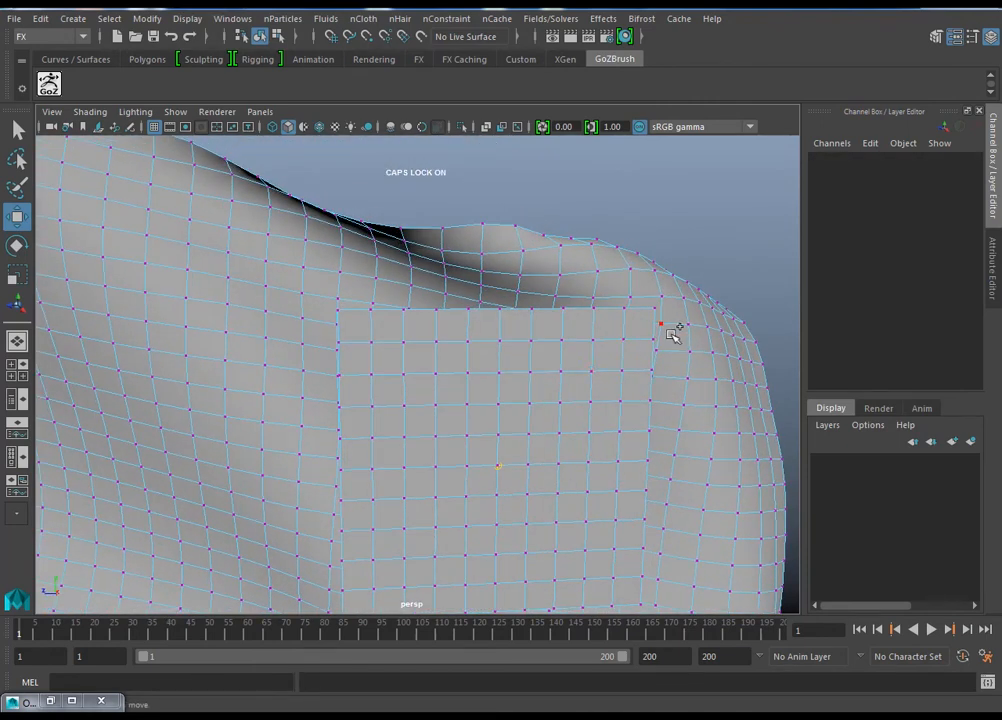
Step: Constrain the vertex rows along the plane's upper and lower edges to the neighbouring flag vertices with Component to Component
left_click_drag(325, 300, 638, 316)
left_click_drag(639, 498, 528, 512, "alt")
right_click_drag(616, 516, 598, 516, "alt")
left_click_drag(607, 500, 580, 436, "alt")
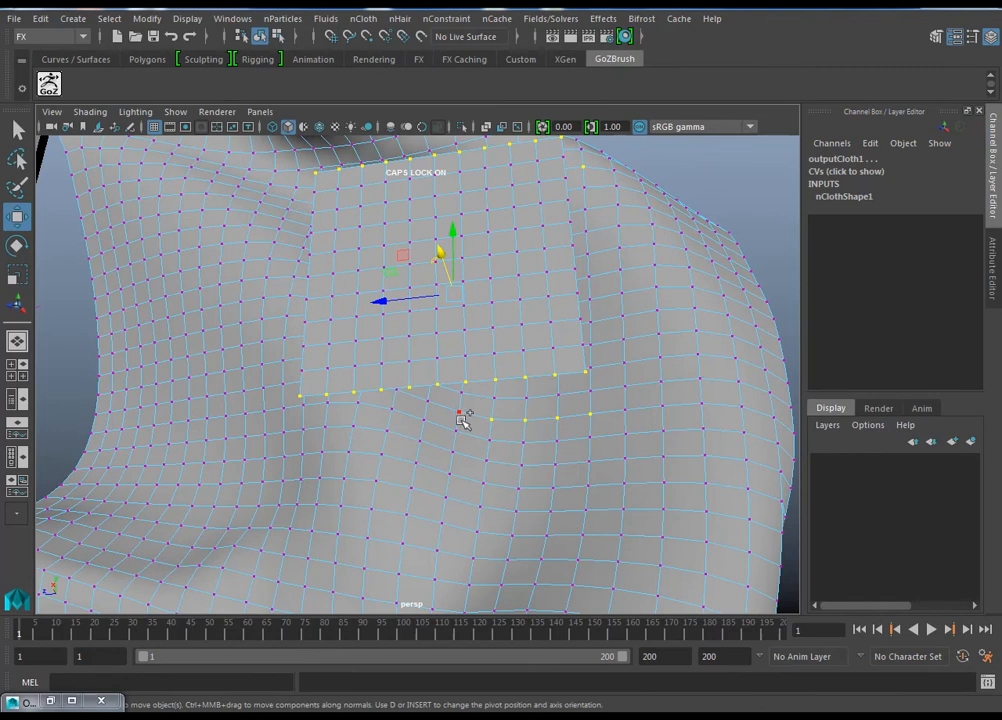
left_click_drag(476, 428, 403, 321, "alt")
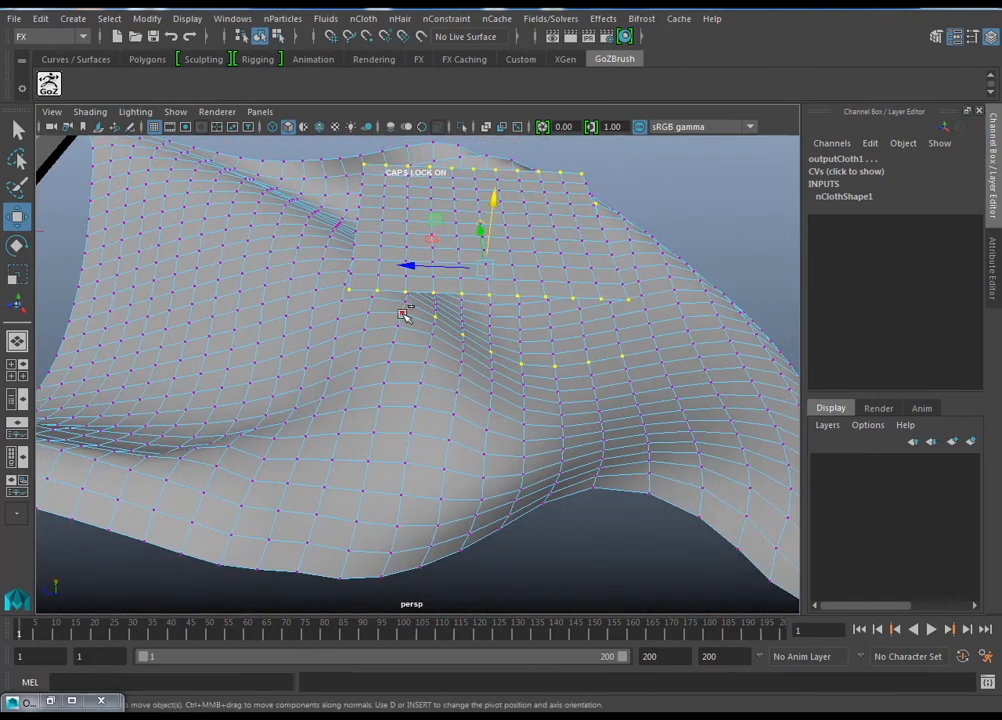
left_click_drag(594, 366, 539, 476, "alt")
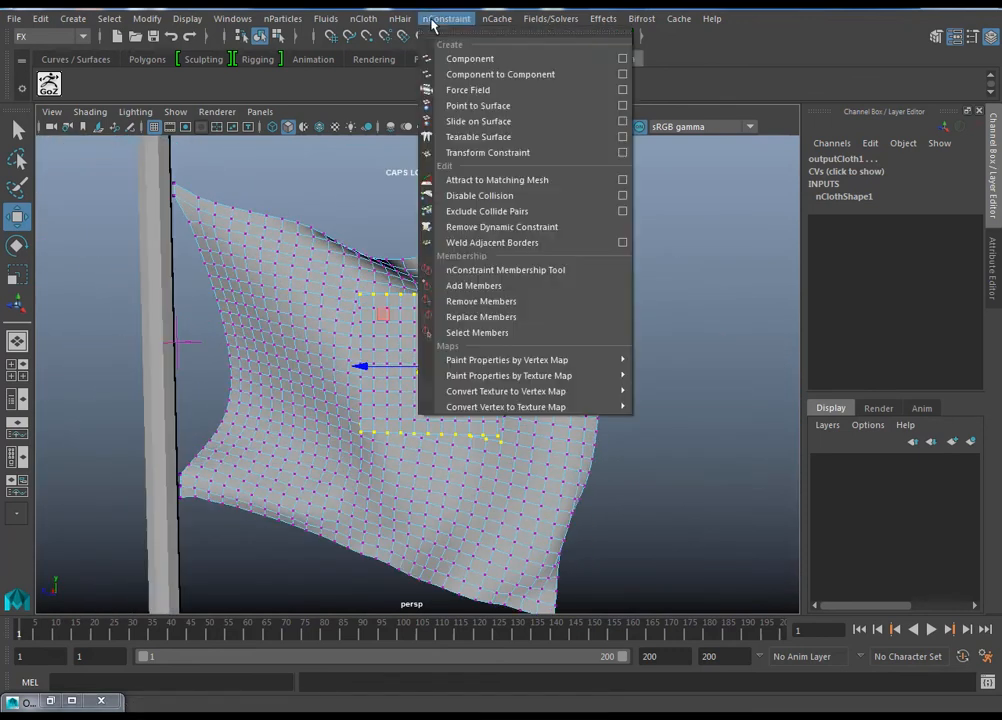
left_click(450, 70)
Step: Play the simulation with the plane constrained along both edges, view it from the side, stop around frame 103, and return to frame 1
mouse_move(646, 481)
left_mouse_down("alt")
mouse_move(593, 499)
mouse_move(640, 492)
left_mouse_up("alt")
scroll(640, 492, "down", 2)
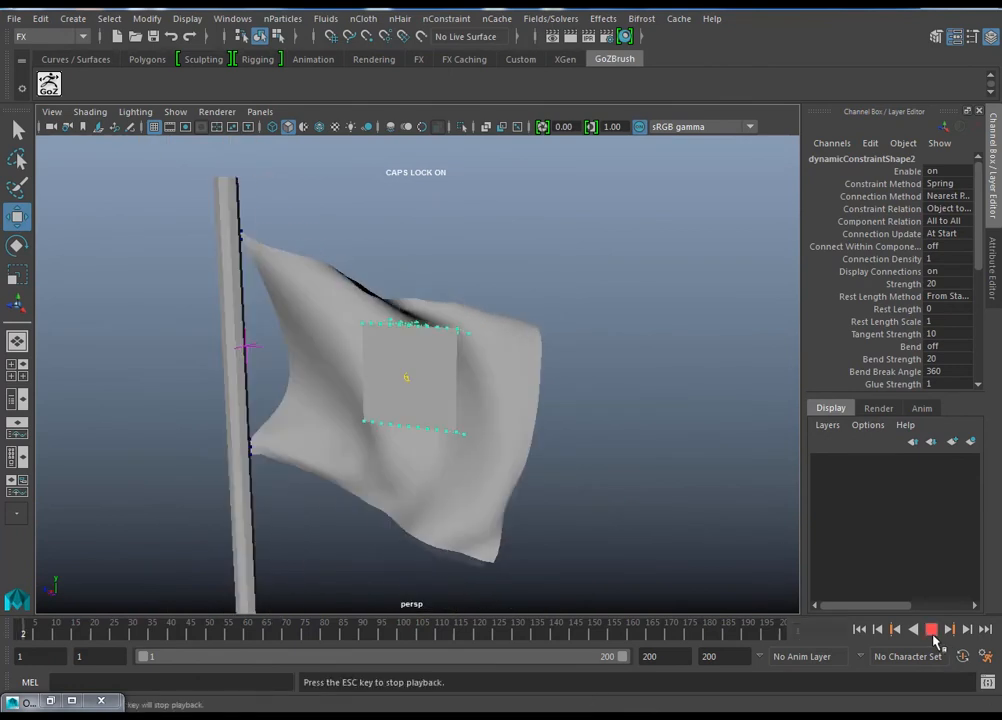
left_click_drag(642, 461, 763, 431, "alt")
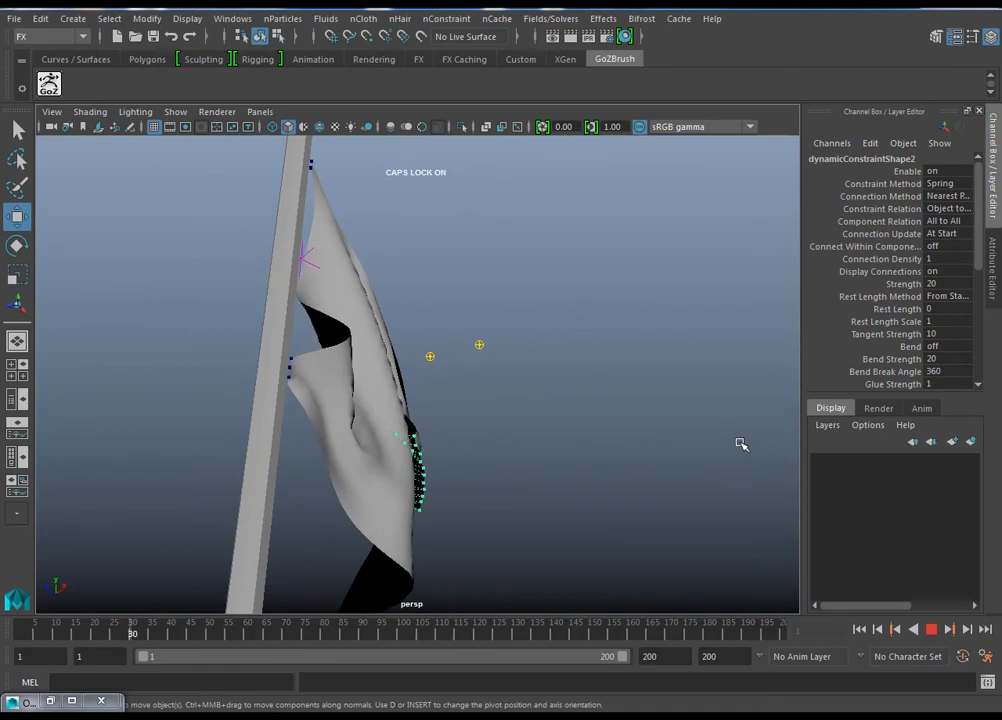
left_click_drag(651, 470, 658, 533, "alt")
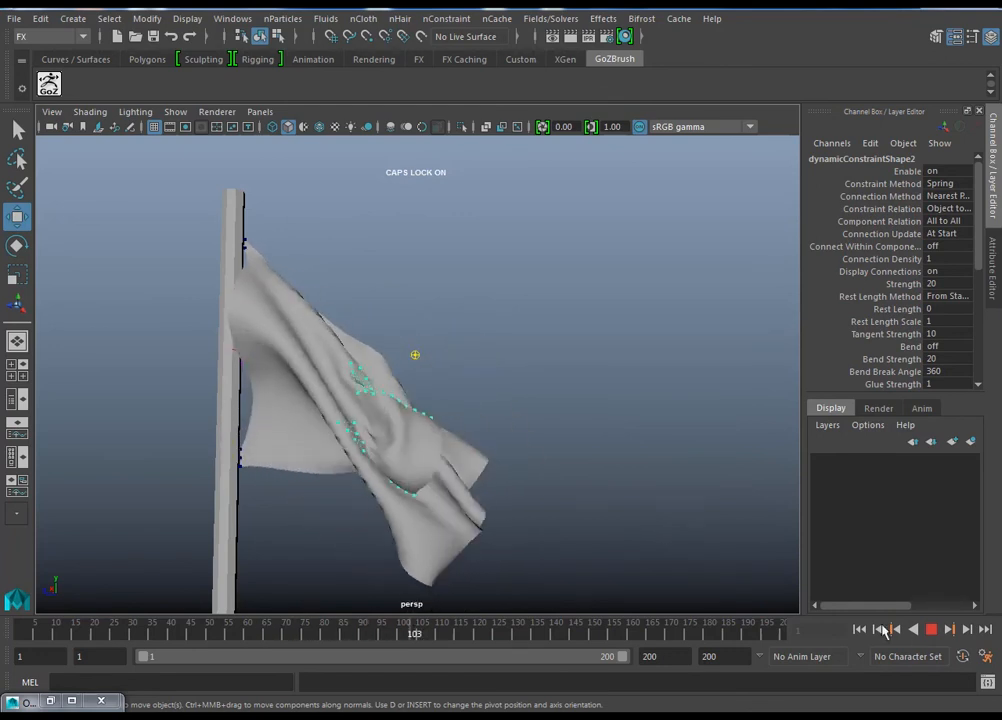
left_click(932, 632)
left_click(859, 630)
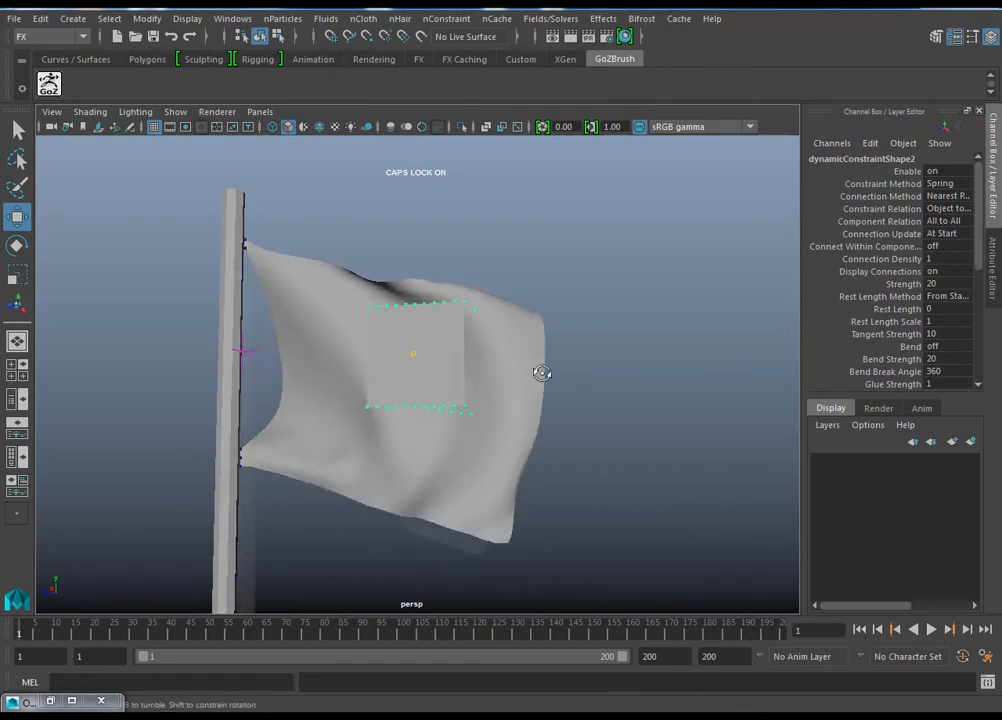
Step: Delete the small cloth plane in front of the flag together with its constraint
left_click(427, 380)
left_click_drag(518, 419, 722, 416, "alt")
scroll(514, 427, "up", 4)
left_click(627, 442)
left_click(558, 398)
left_click_drag(573, 435, 588, 508, "alt")
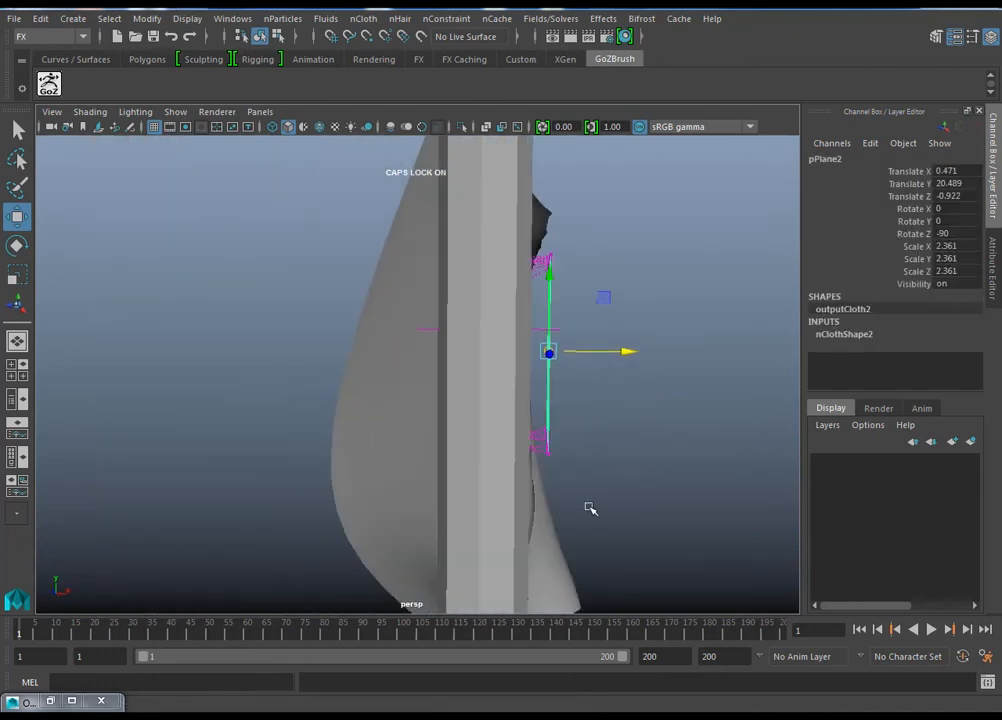
left_click(546, 461)
left_click(549, 465)
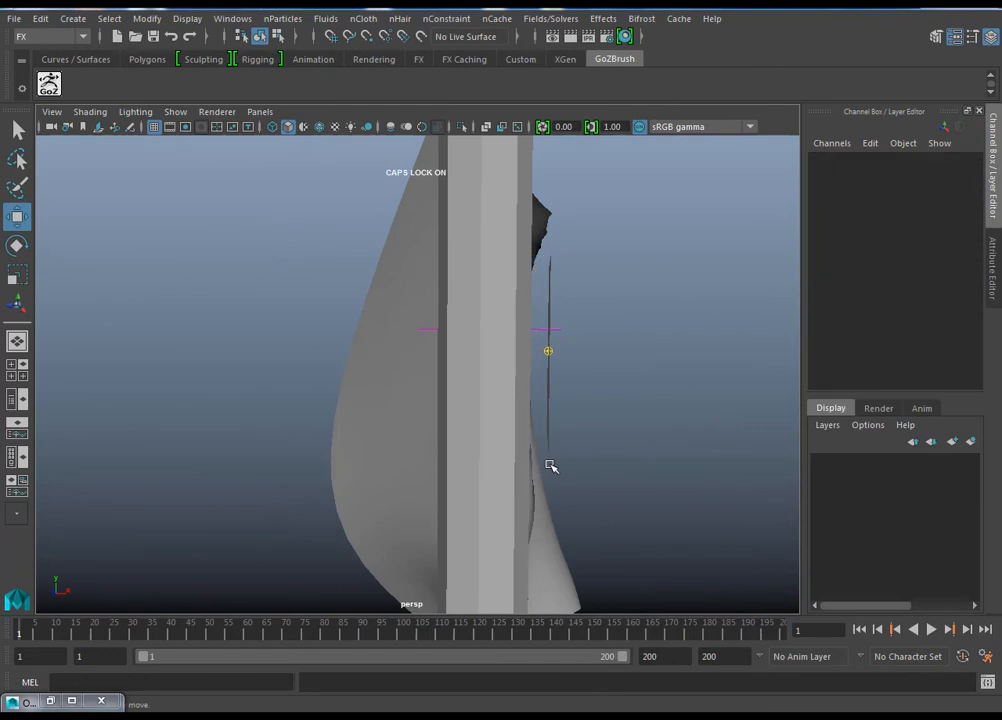
left_click_drag(590, 329, 561, 347, "alt")
left_click(558, 350)
Step: Switch the flag to face selection and select a roughly square block of faces in its middle from the side view
left_click(656, 376)
left_click_drag(655, 376, 478, 352, "alt")
left_click(476, 350)
right_click_drag(465, 335, 460, 286)
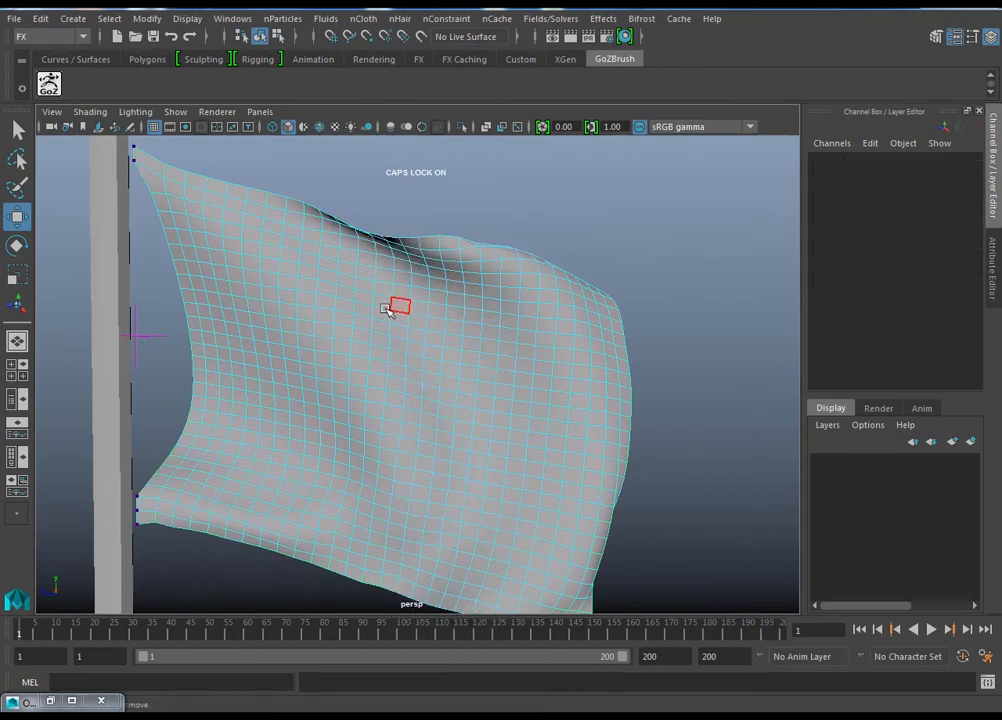
left_click_drag(464, 370, 488, 374, "alt")
key("space")
left_click_drag(577, 402, 626, 409)
middle_click_drag(432, 390, 405, 469, "alt")
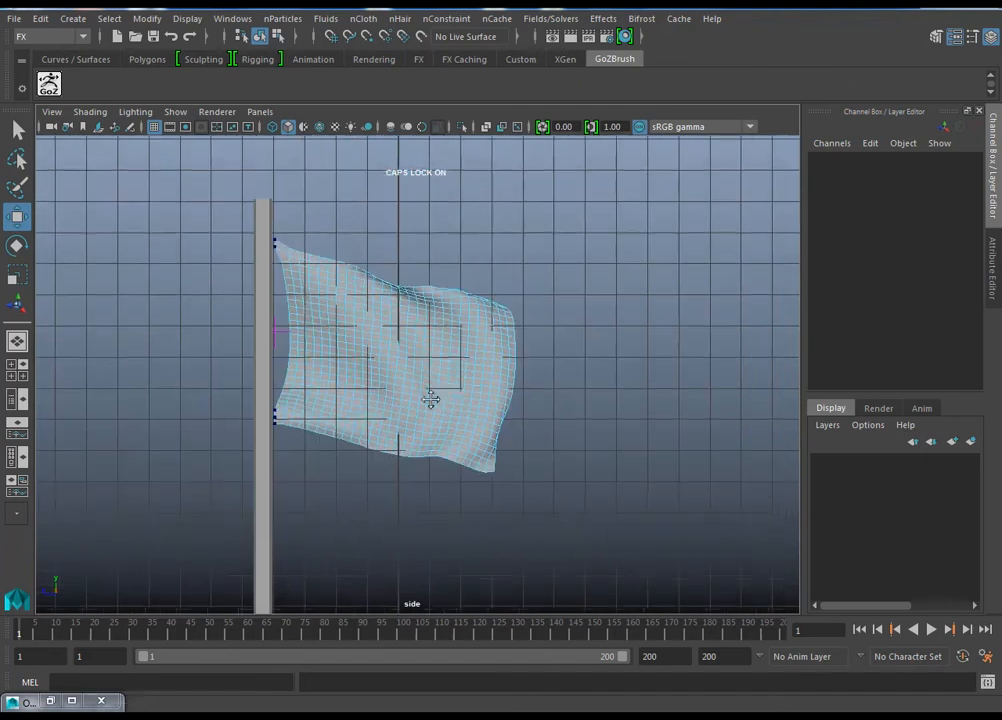
left_click_drag(400, 336, 395, 342)
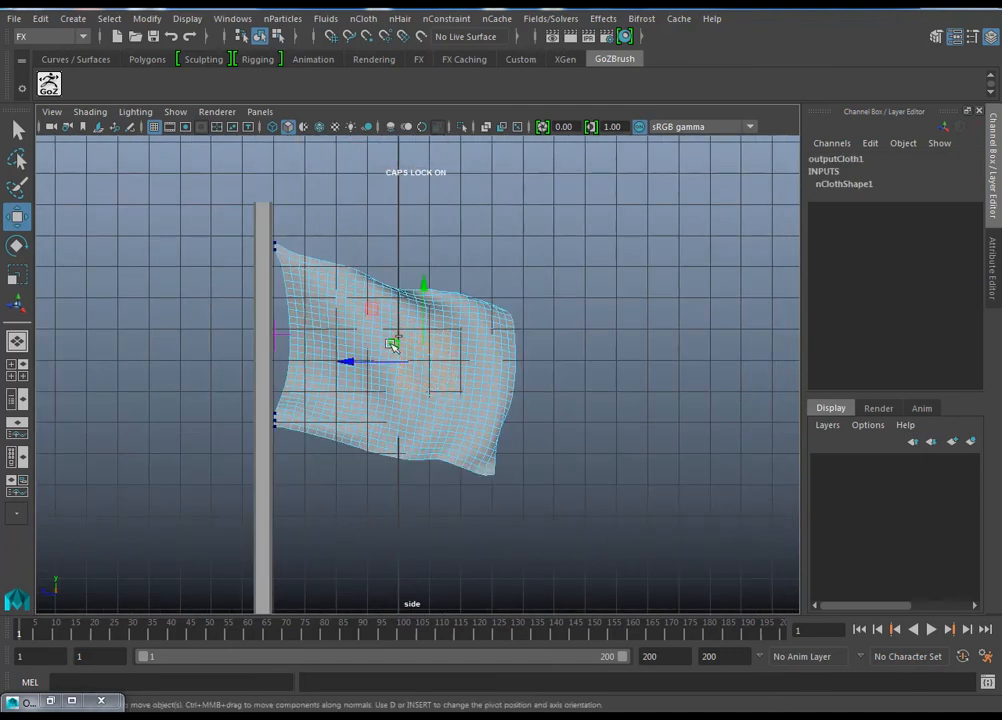
key("space")
Step: Switch to the Modeling menu set and duplicate the selected faces as a separate patch
left_click_drag(537, 367, 532, 327)
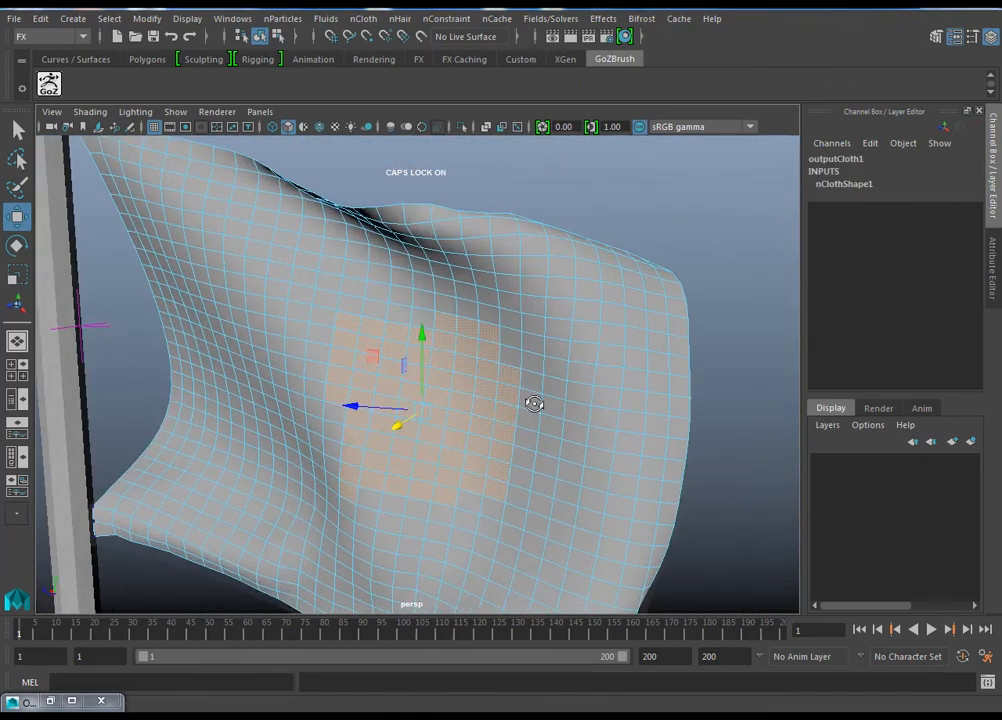
left_click_drag(510, 369, 492, 398, "alt")
middle_click_drag(492, 398, 497, 358, "alt")
left_click_drag(497, 358, 528, 345, "alt")
left_click(60, 36)
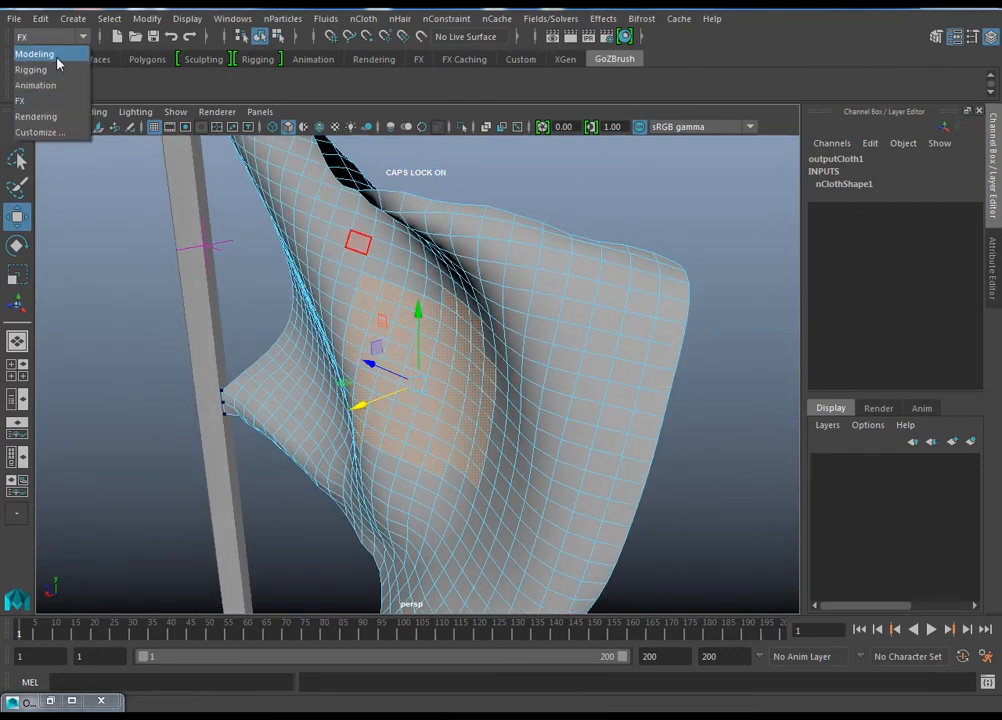
left_click(60, 51)
left_click(322, 20)
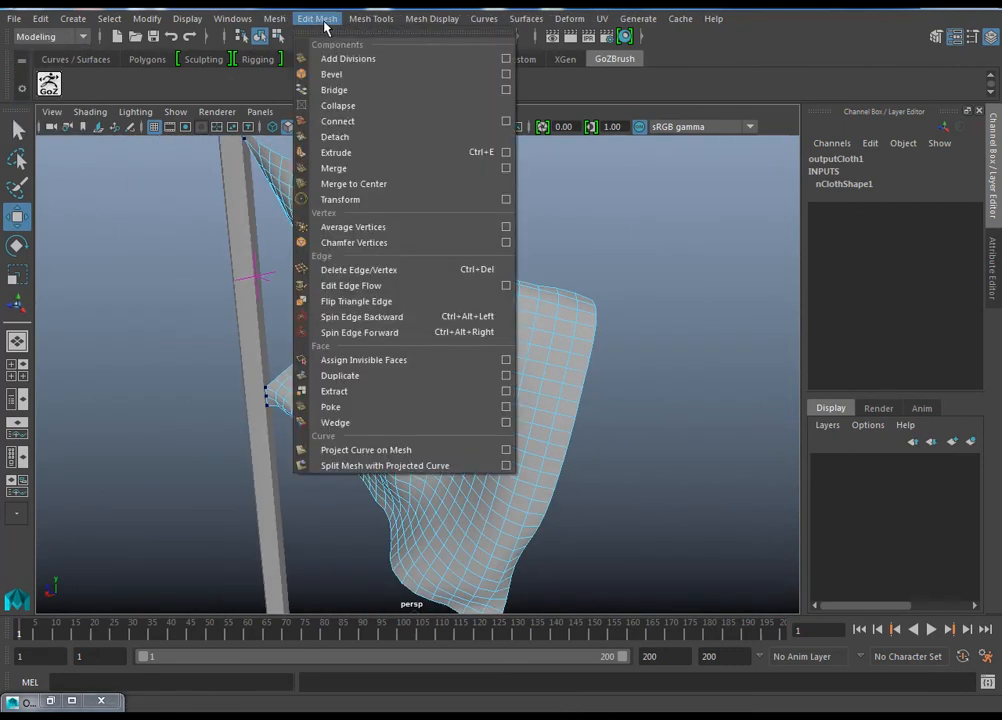
left_click(320, 375)
left_click_drag(367, 370, 483, 420, "alt")
left_click_drag(403, 385, 478, 387, "alt")
left_click_drag(577, 456, 726, 234, "alt")
left_click(726, 234)
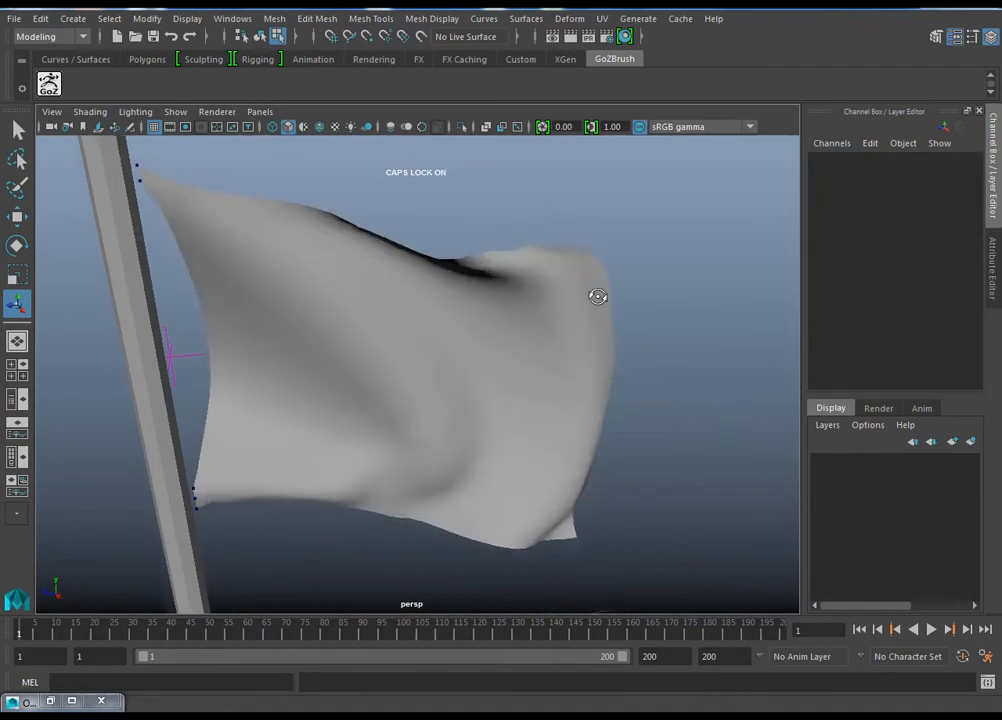
Step: Return to object selection and assign a new Lambert material to the patch in the flag's middle
left_click_drag(599, 309, 476, 364, "alt")
left_click_drag(585, 429, 510, 414, "alt")
key("F8")
left_click(668, 397)
left_click(444, 372)
right_click_drag(445, 369, 455, 680)
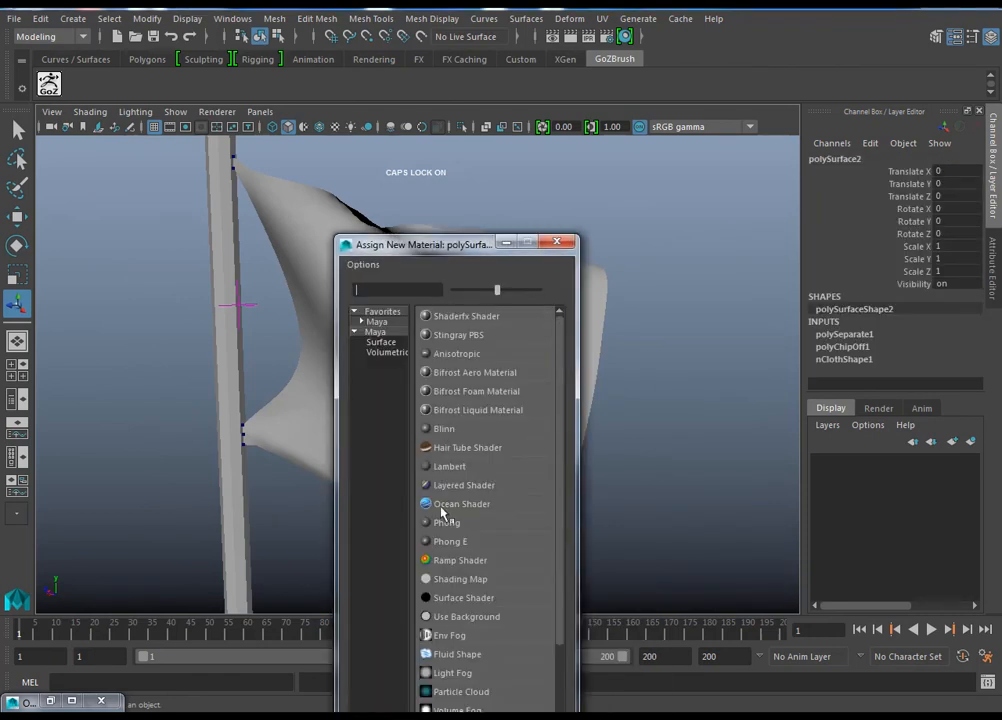
left_click(450, 466)
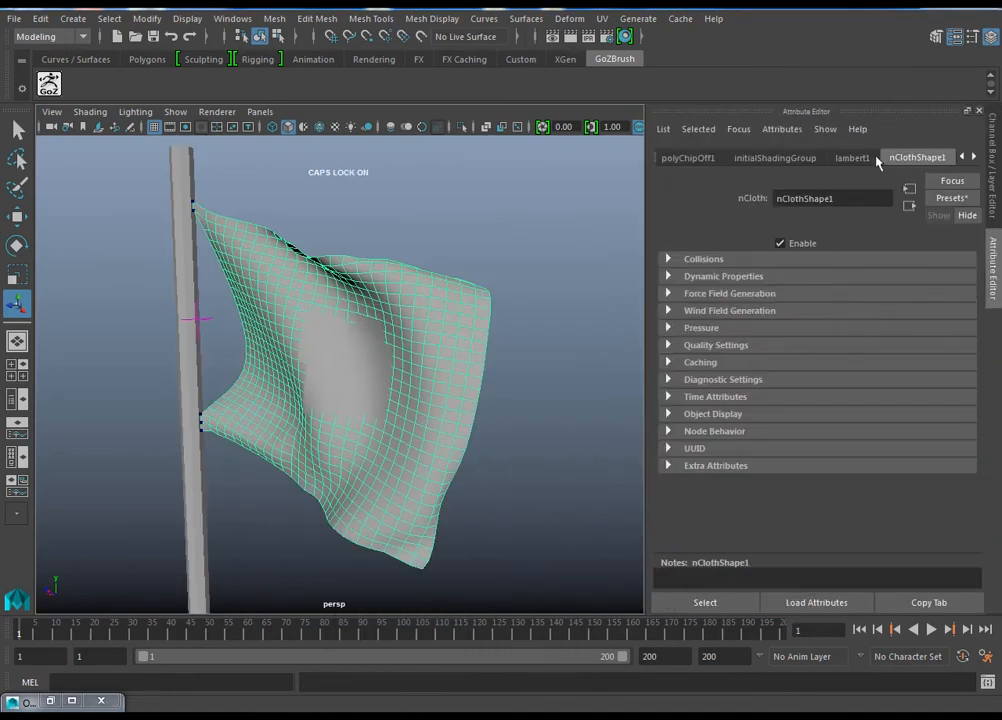
Step: Set the colour of the flag's lambert1 material to a muted red
left_click(810, 336)
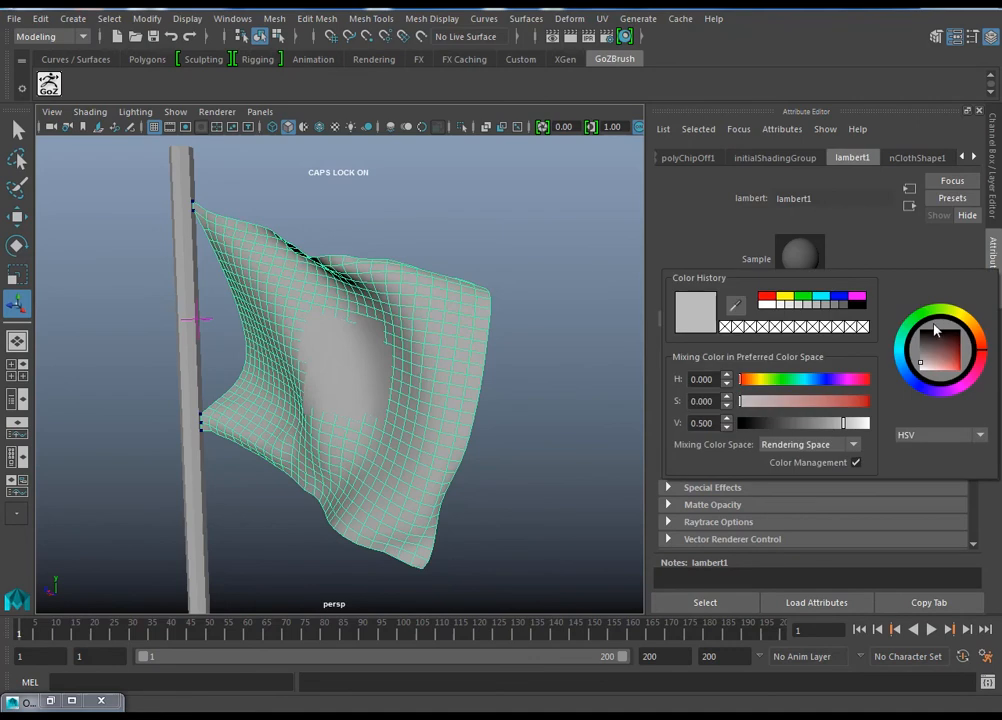
left_click(942, 363)
left_click(499, 267)
left_click_drag(499, 267, 632, 318, "alt")
Step: Select the patch in the flag's middle and assign it a new Blinn material
left_click(418, 357)
mouse_move(530, 387)
left_mouse_down("alt")
mouse_move(362, 306)
mouse_move(387, 343)
mouse_move(527, 372)
left_mouse_up("alt")
left_click(530, 337)
left_click(429, 345)
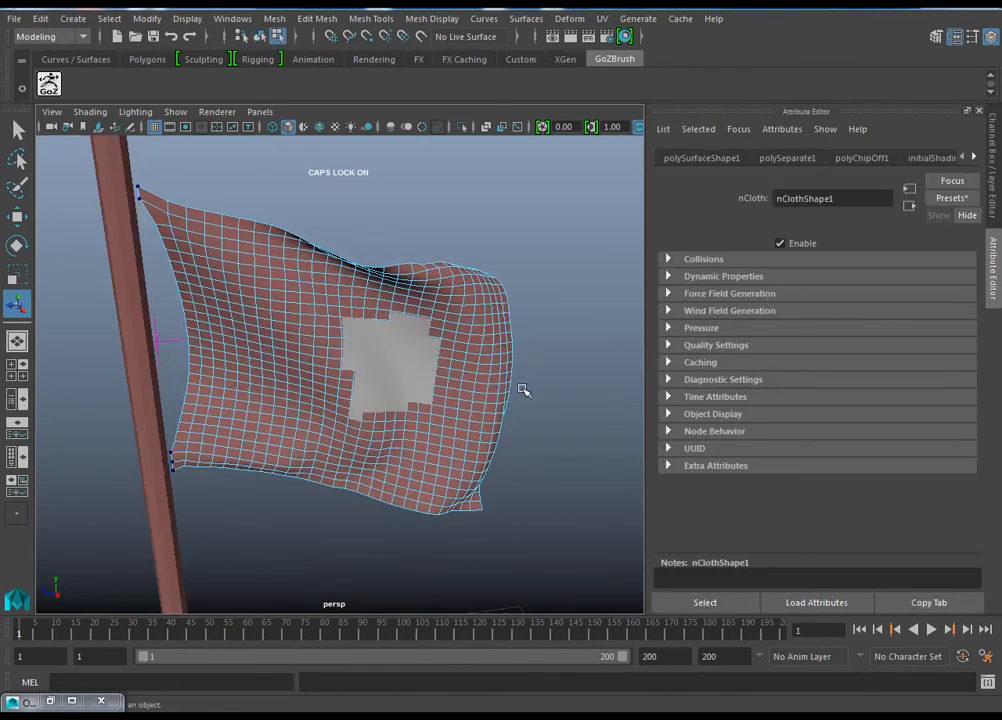
left_click(405, 385)
right_click_drag(417, 293, 420, 679)
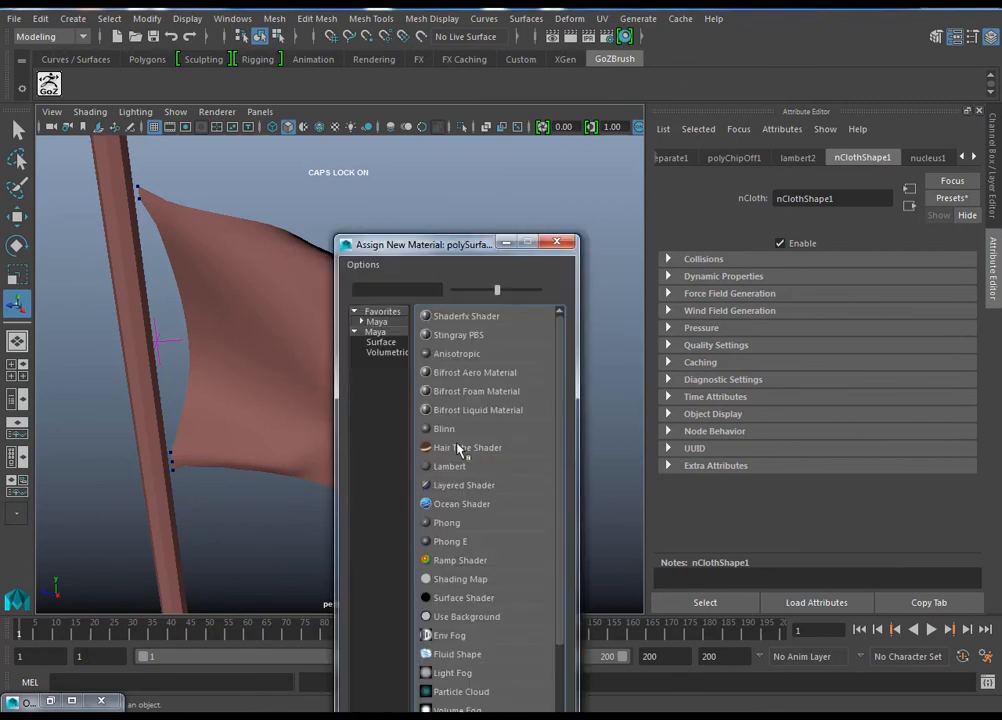
left_click(444, 429)
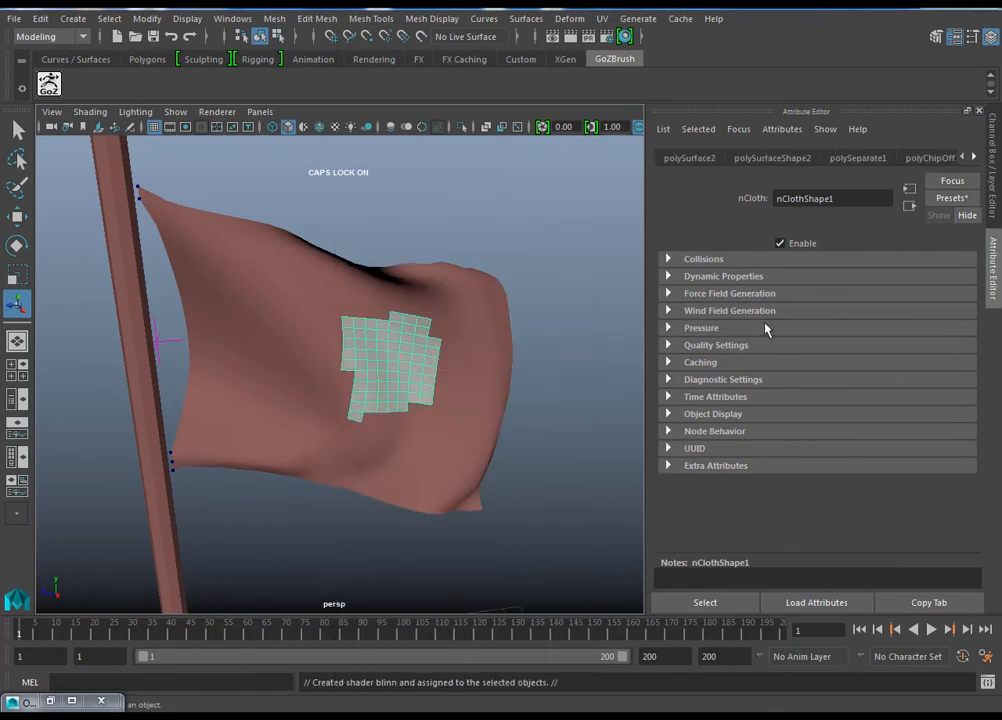
Step: Set the colour of the patch's Blinn material to a bright blue
left_click(820, 336)
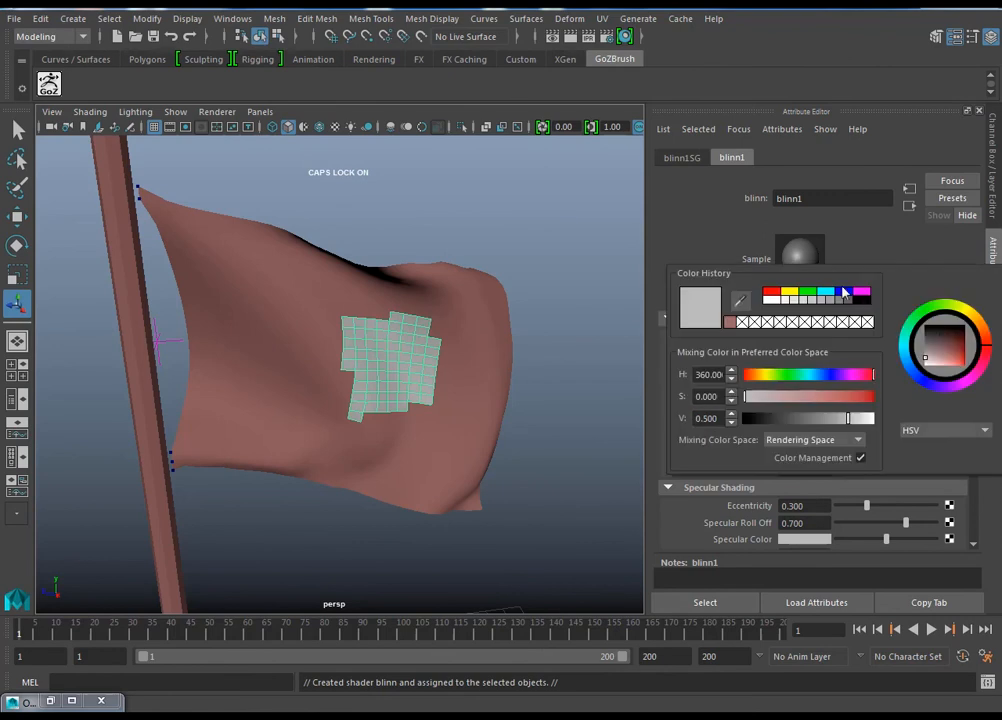
left_click_drag(947, 360, 963, 367)
left_click_drag(606, 291, 574, 252, "alt")
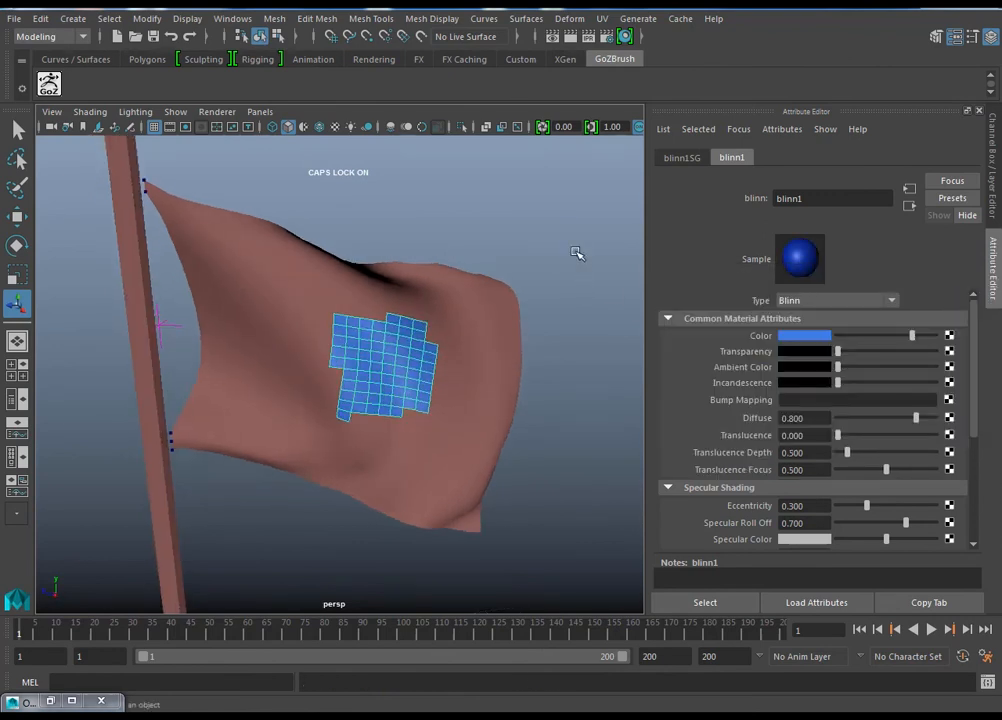
Step: Turn on smooth preview for the patch, play the cloth simulation to frame 74 and inspect the patch from the side
key("3")
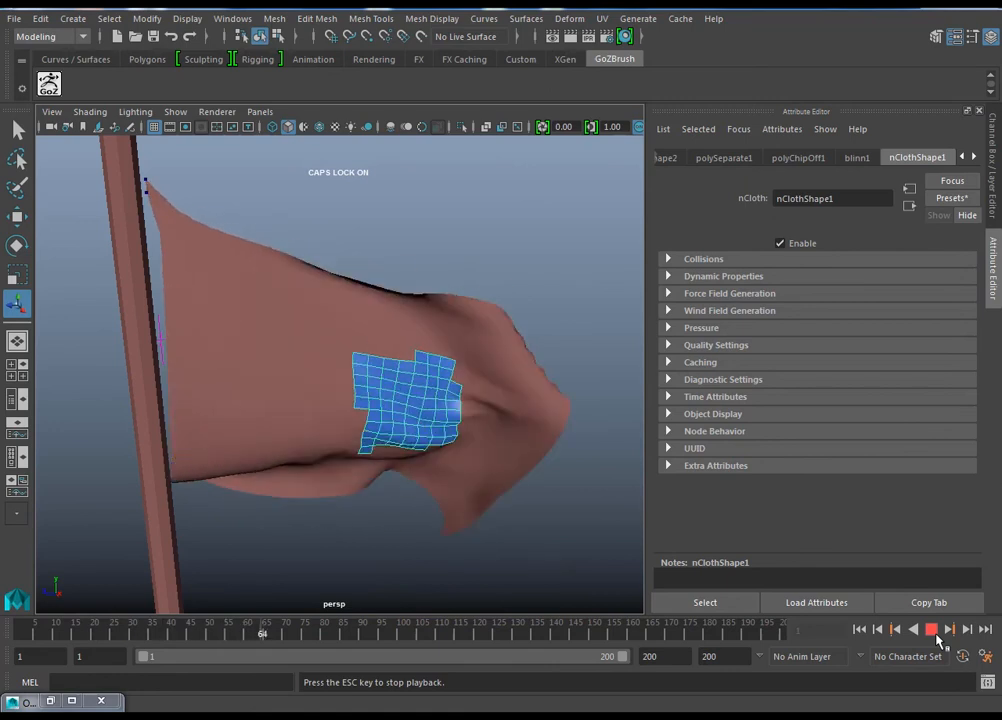
left_click(931, 629)
left_click_drag(540, 450, 459, 455, "alt")
scroll(561, 429, "up", 3)
left_click_drag(565, 477, 493, 443, "alt")
left_click_drag(400, 423, 522, 428, "alt")
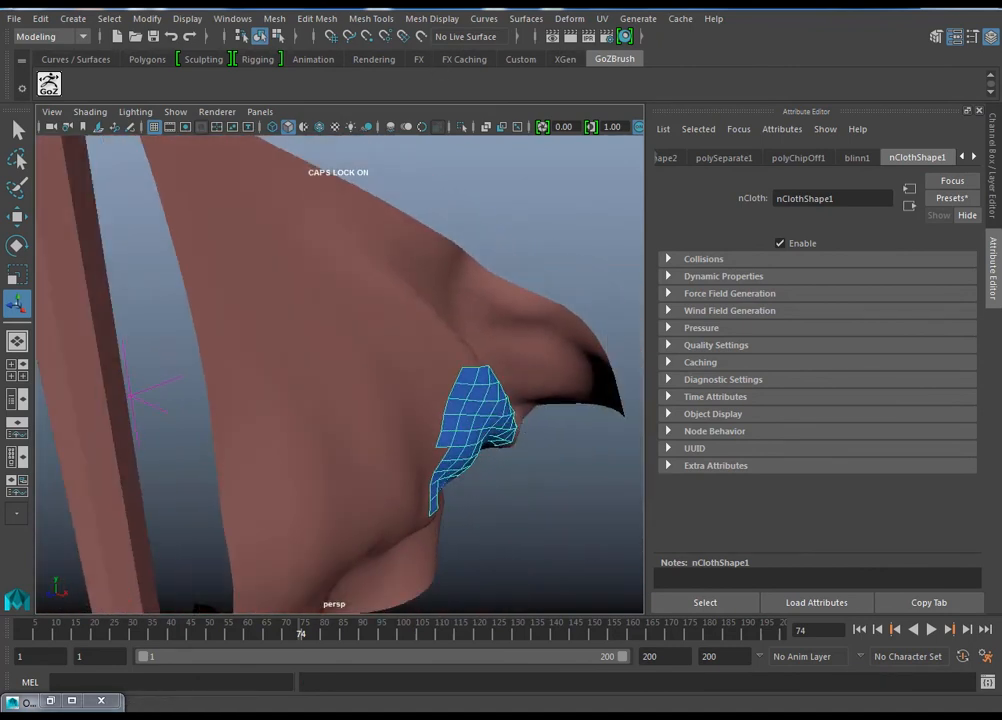
Step: Extrude the blue patch outward by about 0.06 in local Z, then return to object selection and deselect it
left_click(314, 18)
left_click(330, 152)
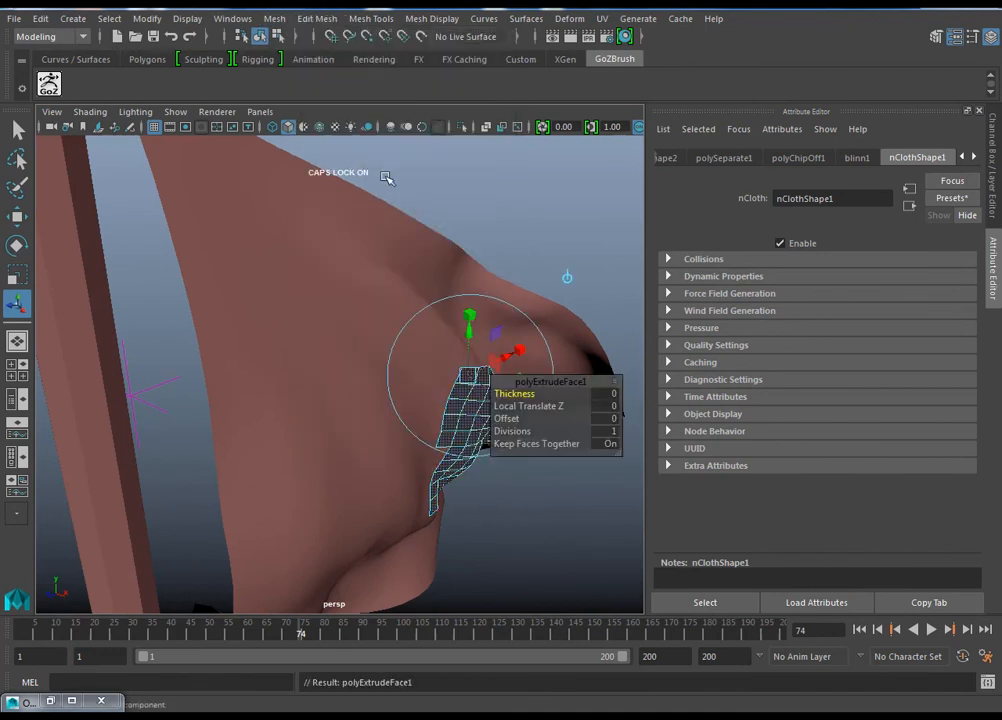
left_click_drag(560, 444, 443, 455, "alt")
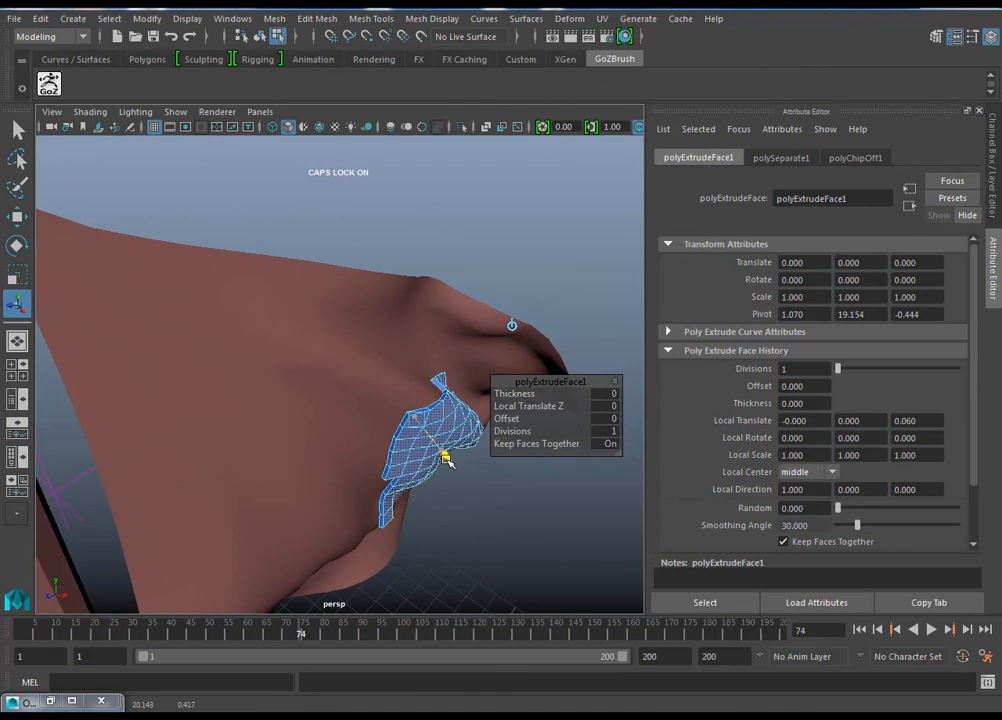
left_click(539, 524)
left_click_drag(539, 524, 452, 467, "alt")
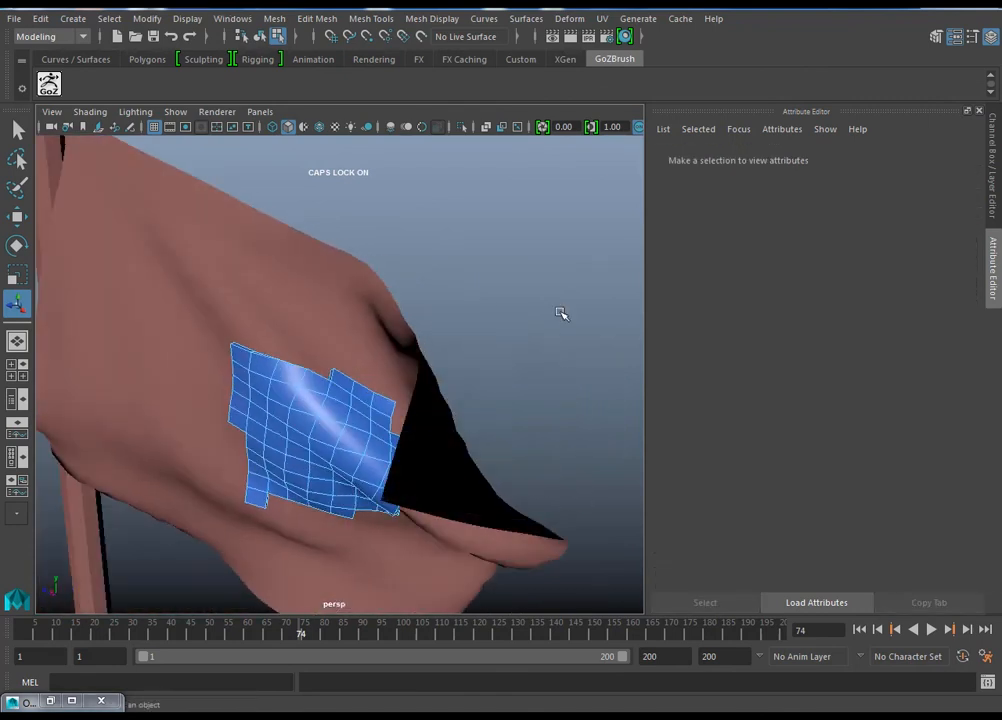
left_click_drag(548, 307, 557, 292, "alt")
key("F8")
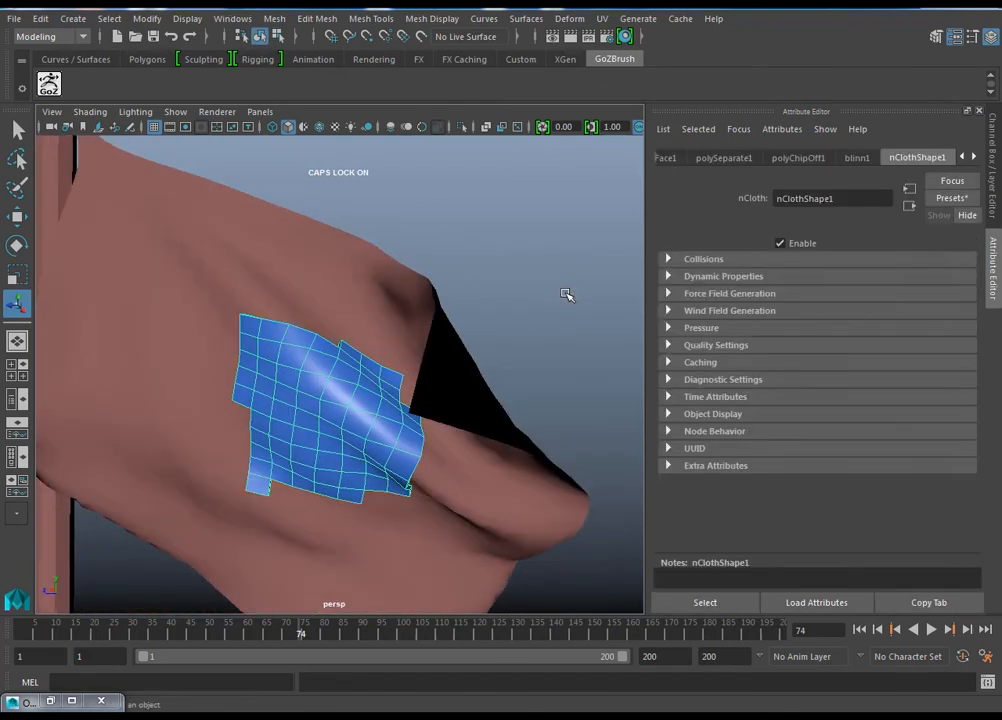
left_click(566, 295)
left_click_drag(600, 570, 480, 505, "alt")
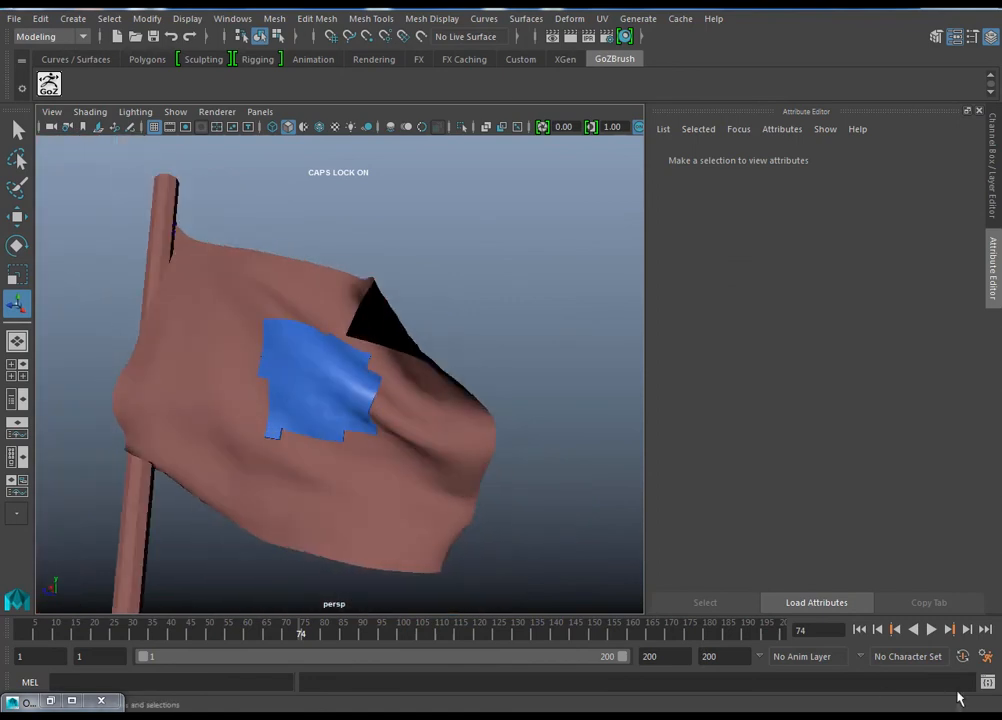
Step: Play the cloth simulation, stop it at frame 8 and examine the edges of the thickened patch up close
left_click(933, 631)
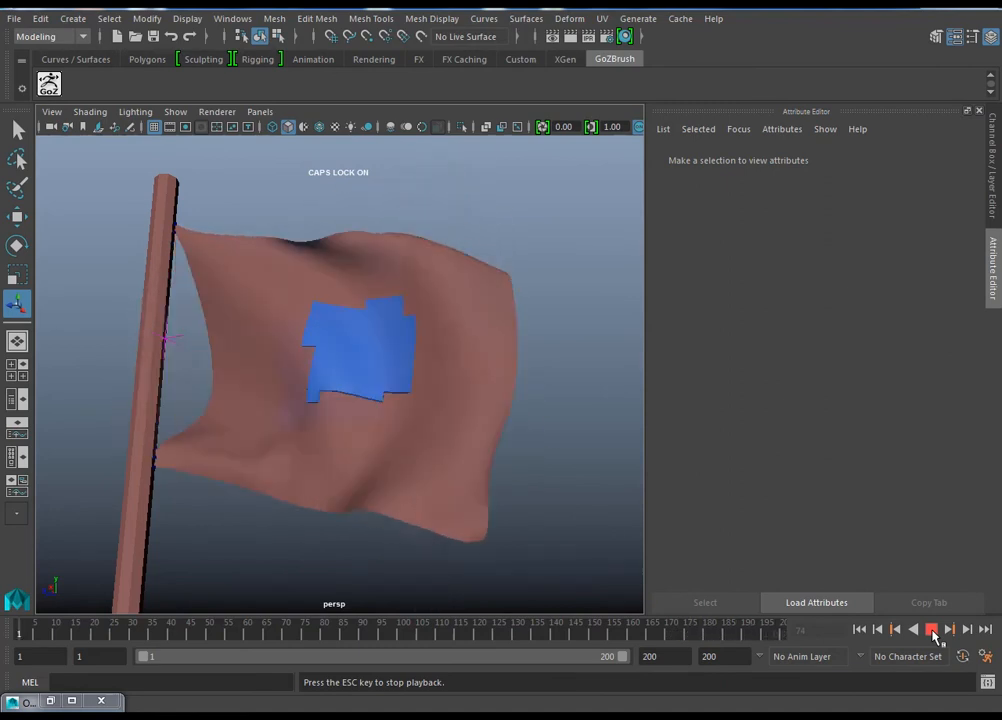
left_click(932, 632)
left_click_drag(490, 425, 640, 485, "alt")
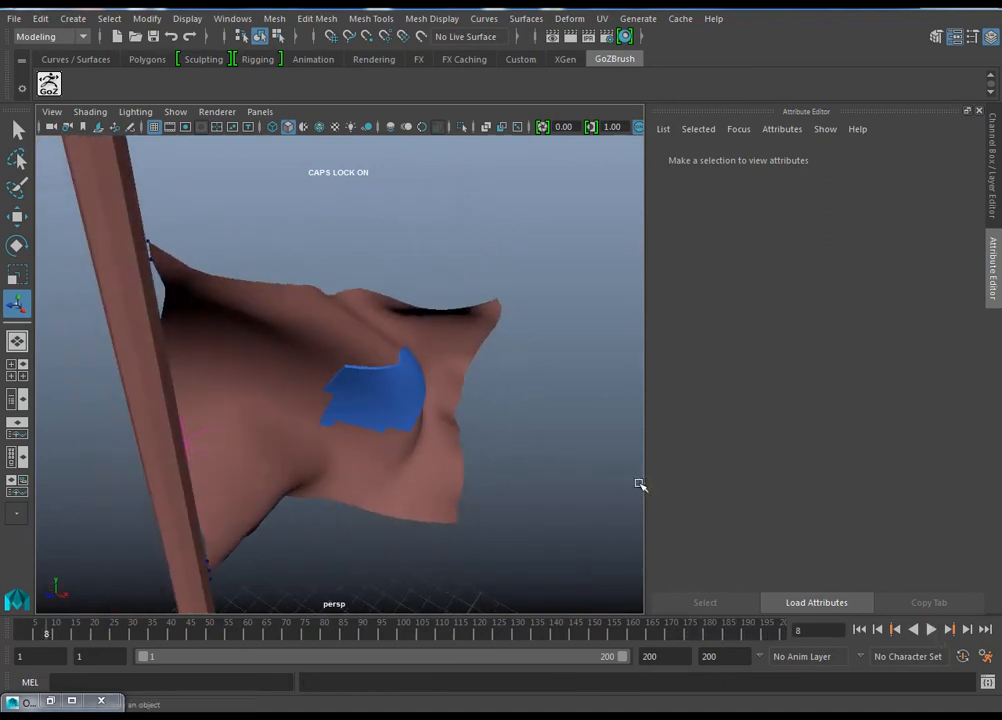
scroll(491, 457, "up", 4)
left_click_drag(491, 457, 520, 462, "alt")
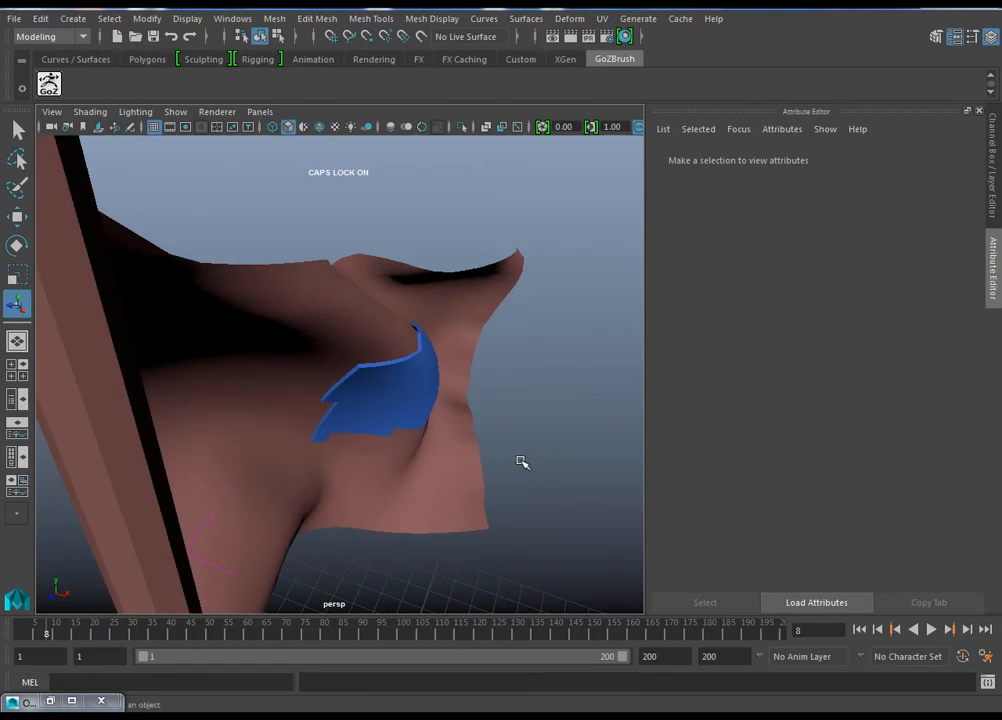
left_click_drag(473, 410, 348, 441, "alt")
left_click_drag(386, 390, 573, 398, "alt")
Step: Select the blue patch and inspect how it follows the flag's folds, then deselect it and check the flag's back
left_click(415, 366)
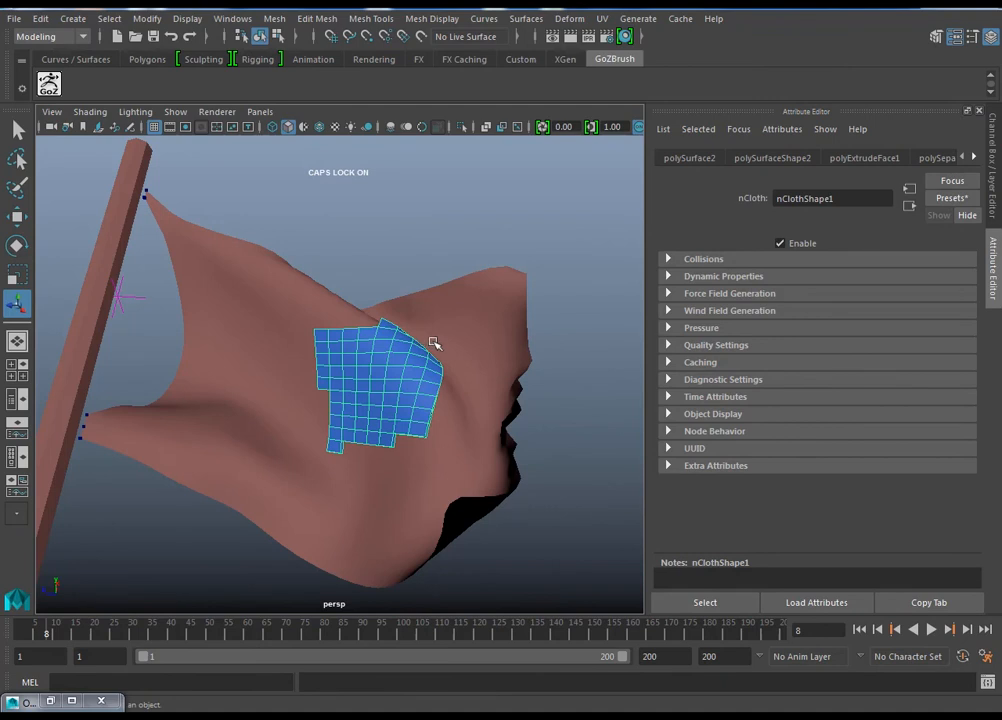
left_click_drag(431, 342, 376, 387, "alt")
right_click_drag(376, 387, 396, 476, "alt")
left_click_drag(396, 476, 413, 492, "alt")
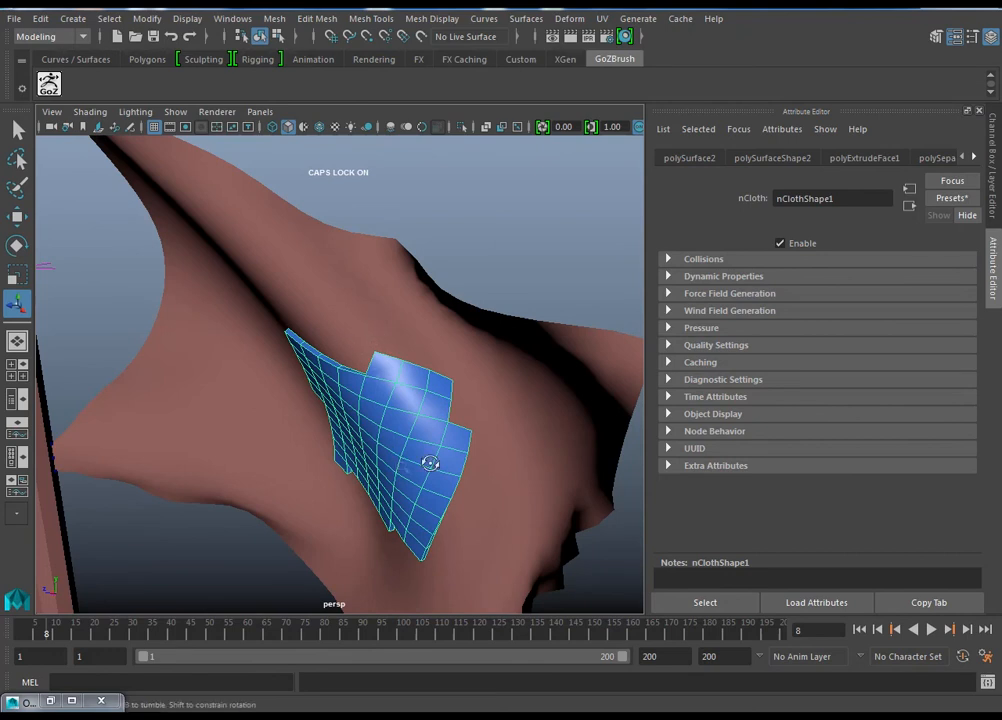
left_click_drag(402, 467, 405, 452, "alt")
right_click_drag(405, 452, 492, 458, "alt")
left_click_drag(542, 446, 418, 437, "alt")
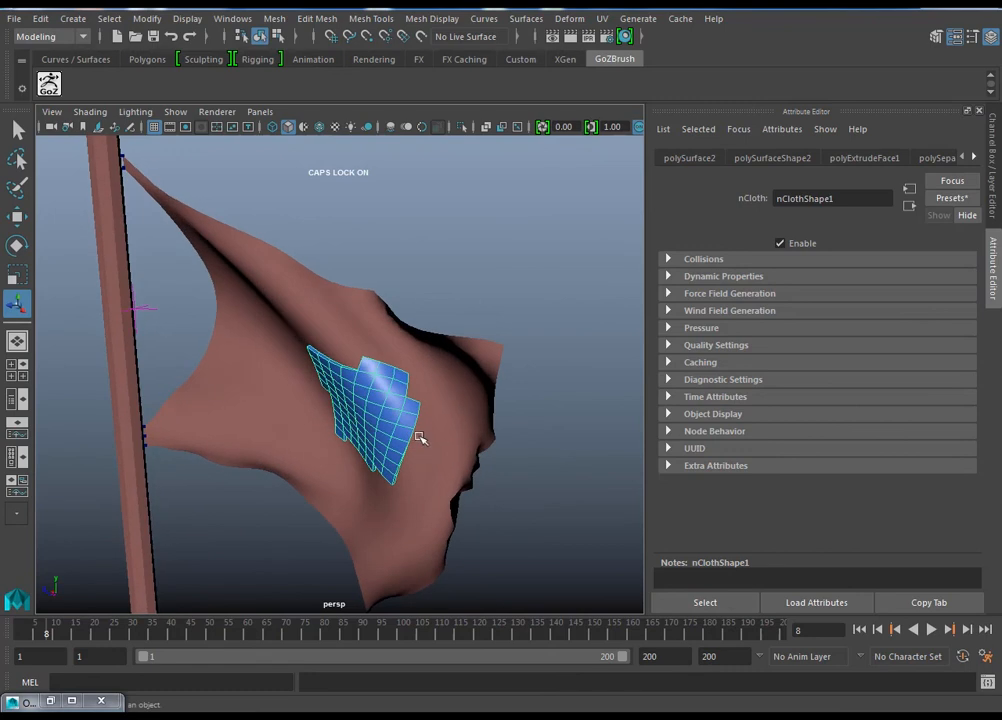
left_click(609, 460)
left_click_drag(532, 452, 465, 458, "alt")
right_click_drag(465, 458, 472, 477, "alt")
left_click_drag(472, 477, 530, 470, "alt")
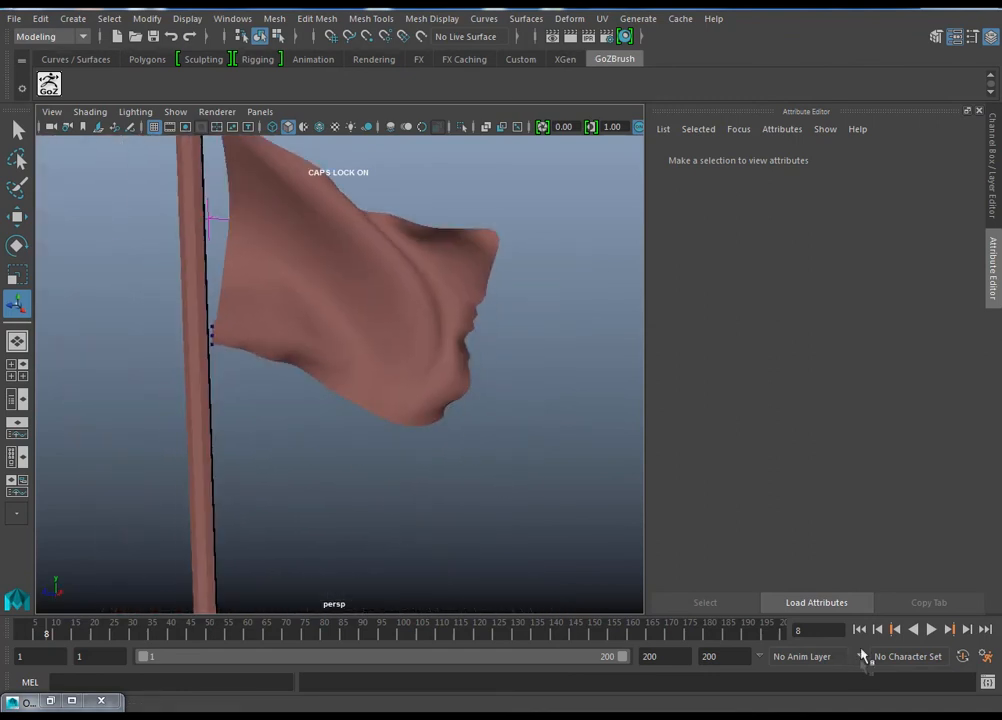
Step: Rewind to the first frame, play the simulation to frame 54 and examine the flag and pole from several angles
left_click(857, 631)
right_click_drag(423, 456, 345, 440, "alt")
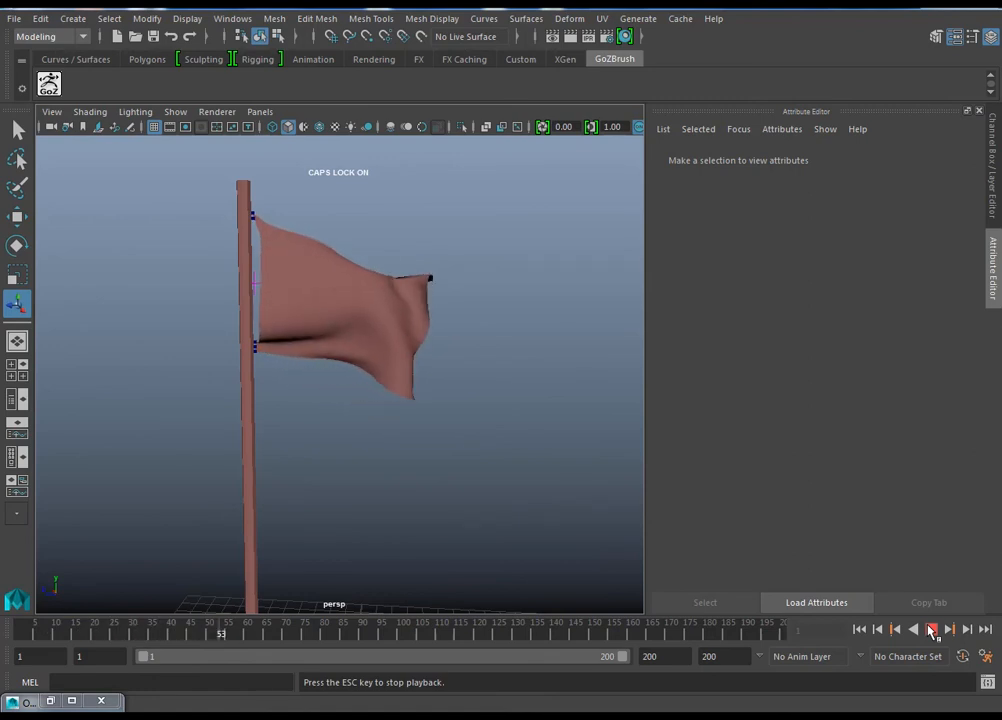
left_click_drag(475, 353, 444, 417, "alt")
left_click_drag(523, 350, 495, 393, "alt")
right_click_drag(543, 418, 452, 362, "alt")
left_click_drag(456, 360, 414, 362, "alt")
left_click_drag(469, 411, 494, 398, "alt")
right_click_drag(485, 434, 496, 430, "alt")
middle_click_drag(494, 429, 456, 519, "alt")
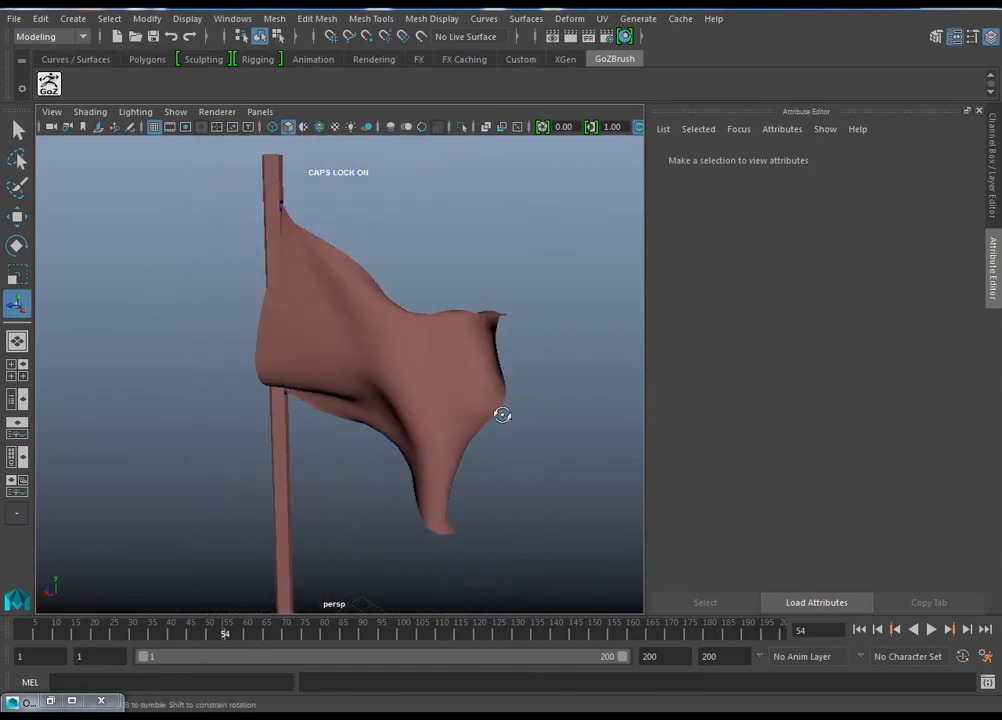
left_click_drag(503, 416, 559, 454, "alt")
right_click_drag(559, 454, 463, 370, "alt")
middle_click_drag(463, 370, 459, 351, "alt")
left_click_drag(459, 351, 447, 327, "alt")
right_click_drag(447, 327, 431, 388, "alt")
right_click_drag(503, 405, 434, 346, "alt")
middle_click_drag(434, 346, 443, 294, "alt")
left_click_drag(443, 294, 428, 369, "alt")
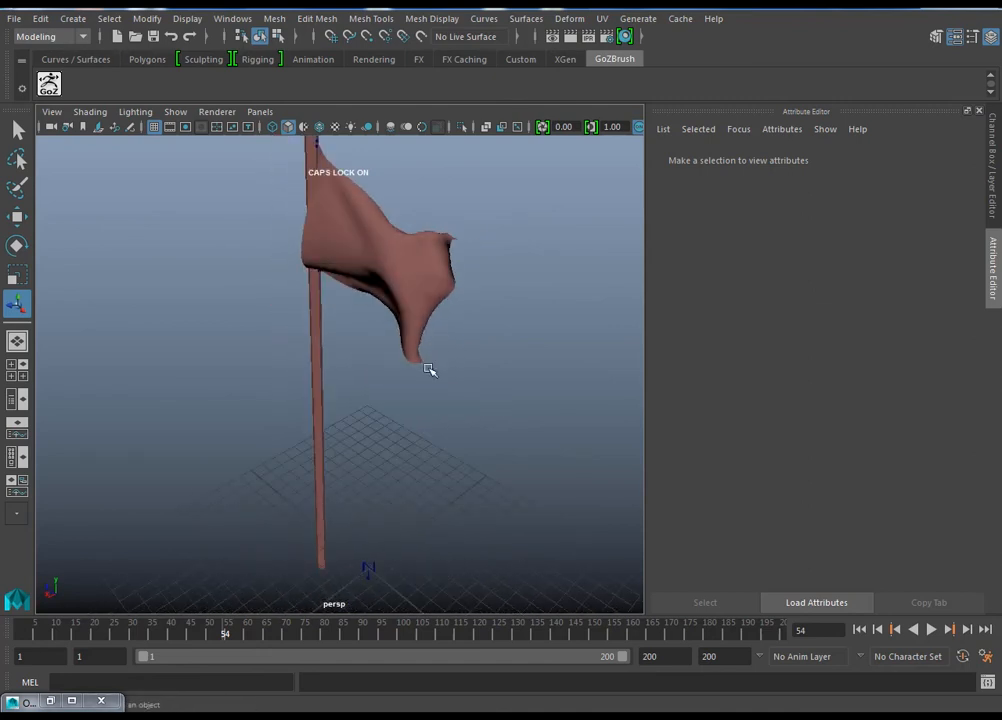
middle_click_drag(428, 369, 432, 441, "alt")
left_click_drag(432, 441, 347, 340, "alt")
right_click_drag(347, 340, 416, 398, "alt")
middle_click_drag(416, 398, 395, 430, "alt")
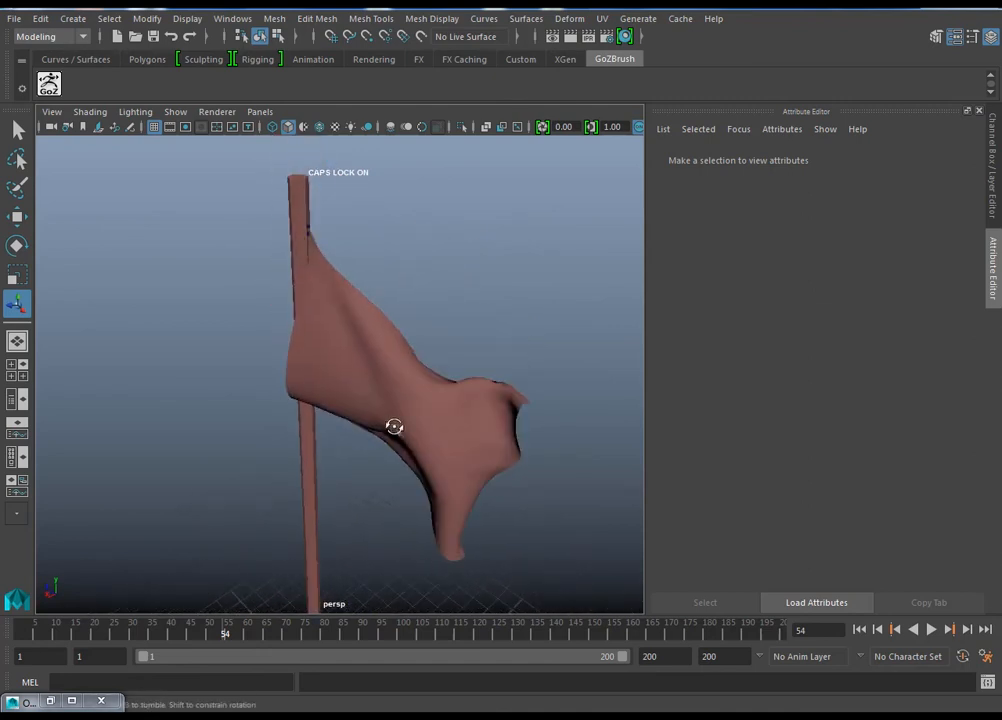
left_click_drag(395, 430, 417, 416, "alt")
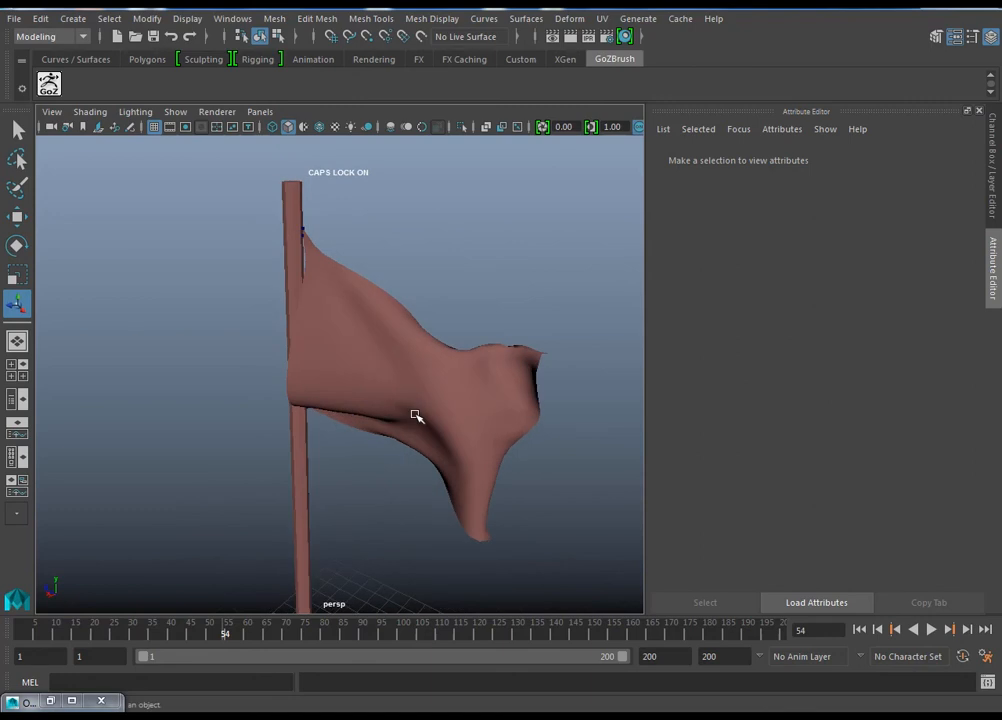